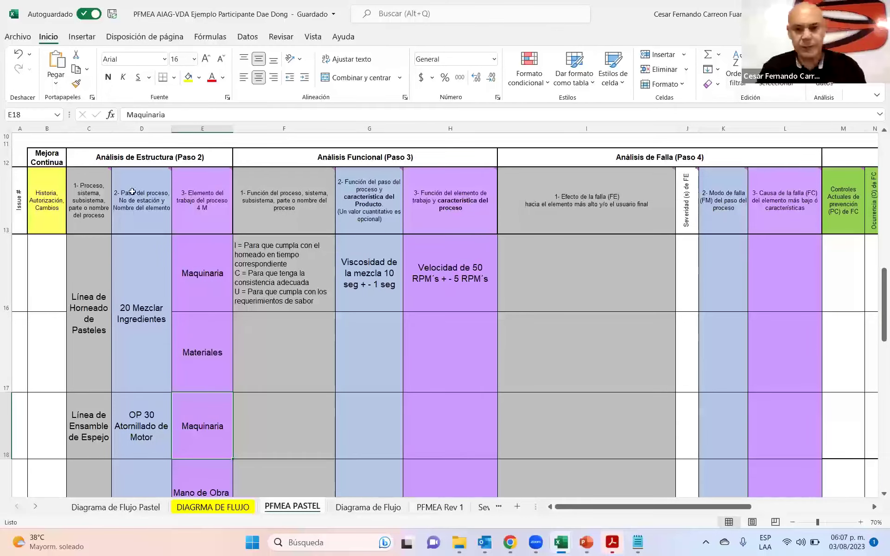
Step: Switch to Chrome and open the TikTok video link shared in the EQUIPO SOLMA WhatsApp group
click(508, 539)
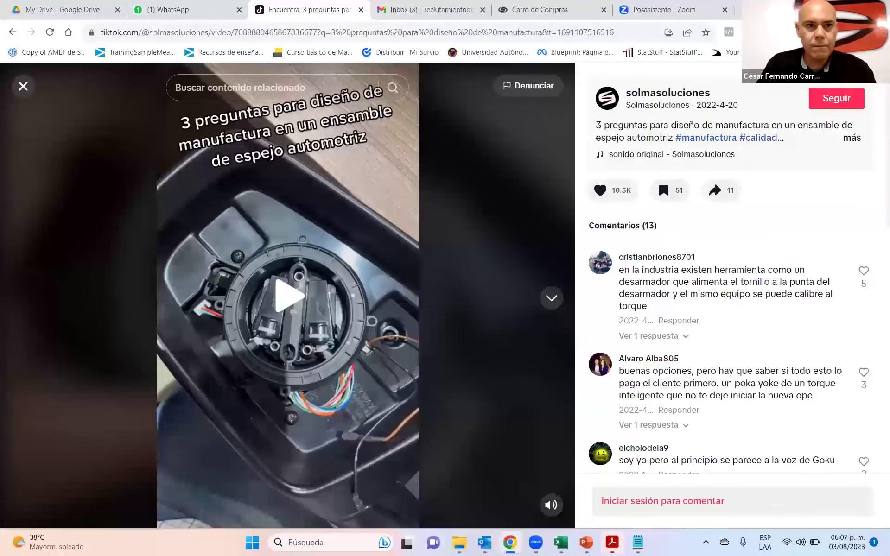
click(187, 10)
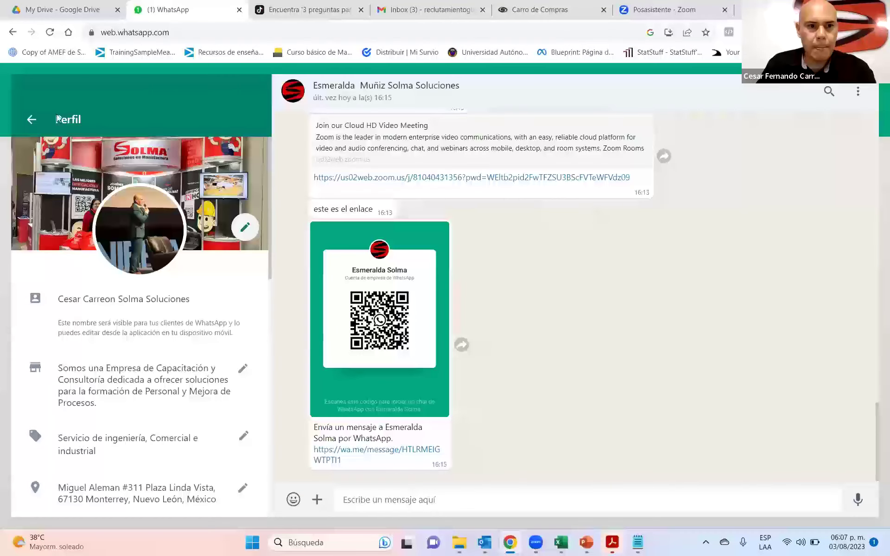
click(28, 120)
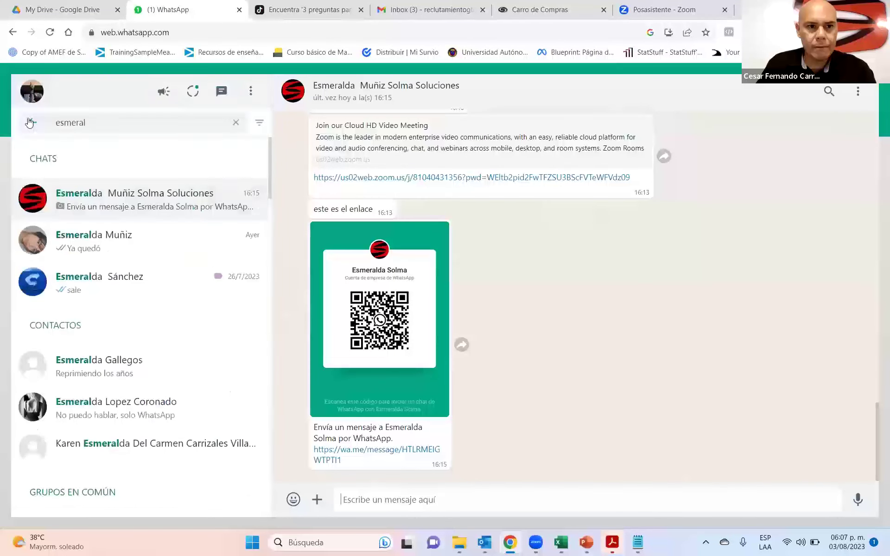
click(234, 124)
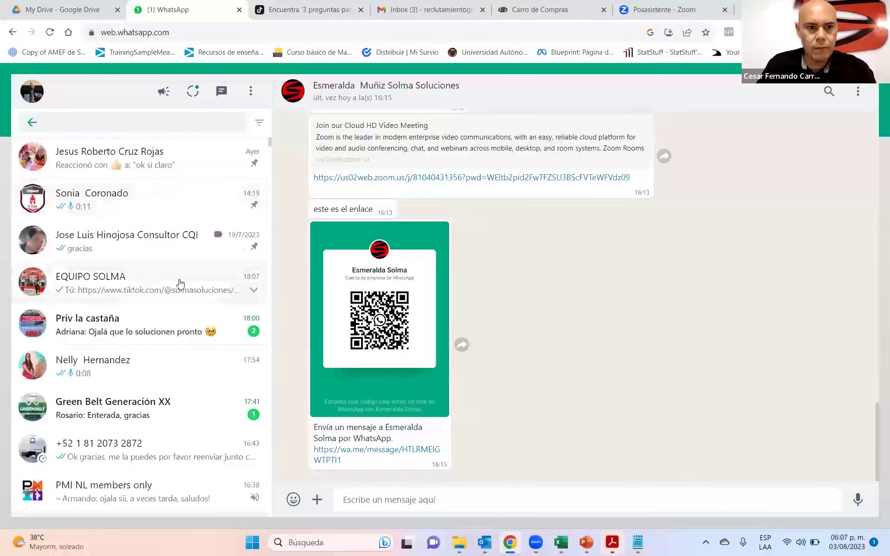
click(181, 282)
click(573, 457)
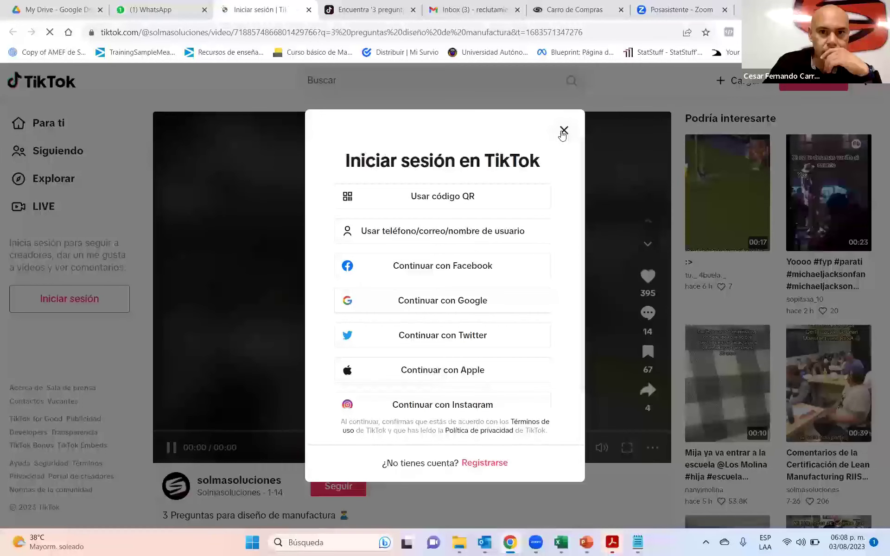
Step: Dismiss the TikTok login prompt and watch the "3 Preguntas para diseño de manufactura" video in full screen
click(564, 131)
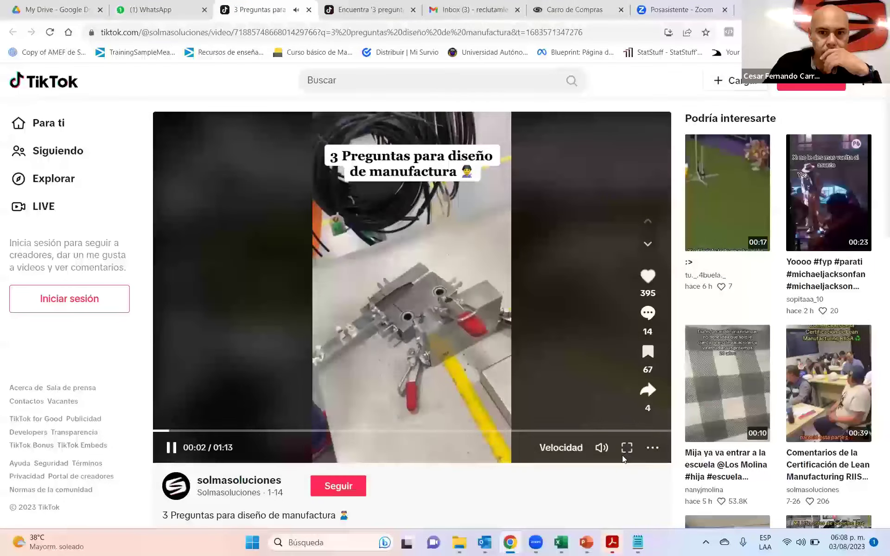
click(626, 448)
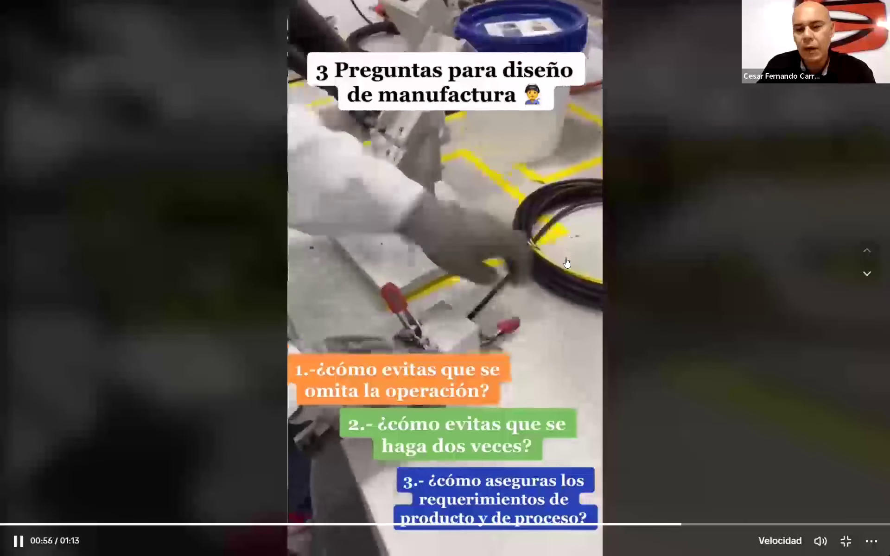
key(Escape)
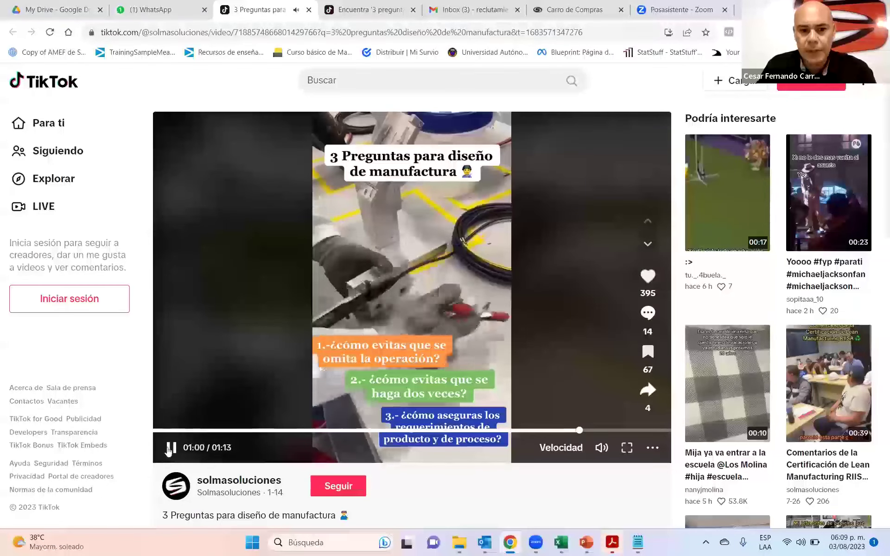
click(446, 458)
Step: Switch to Notepad and write the second list item, "2. Mejorar el diseño de mi manufactura"
click(586, 541)
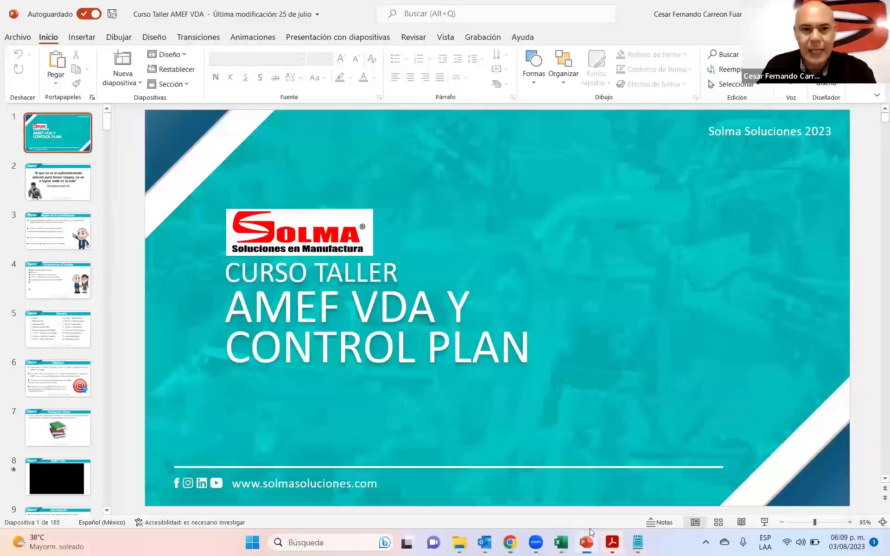
click(561, 542)
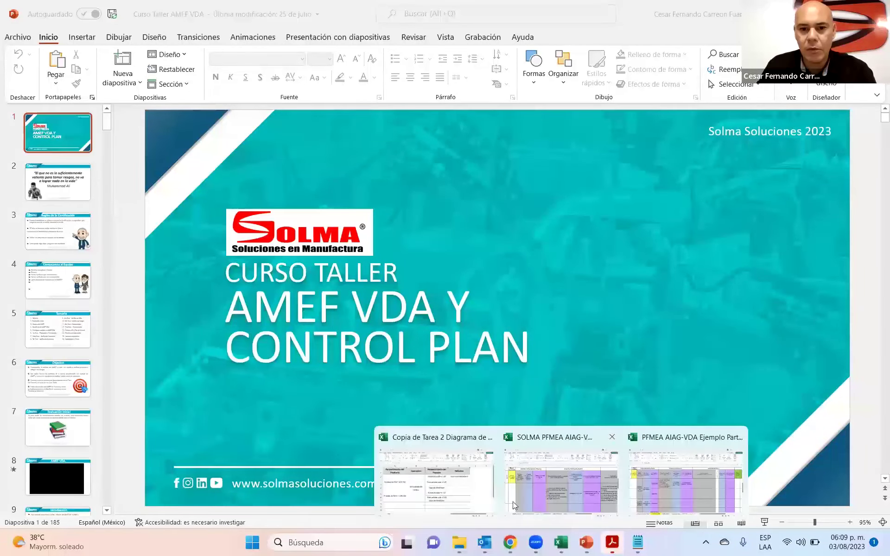
click(637, 542)
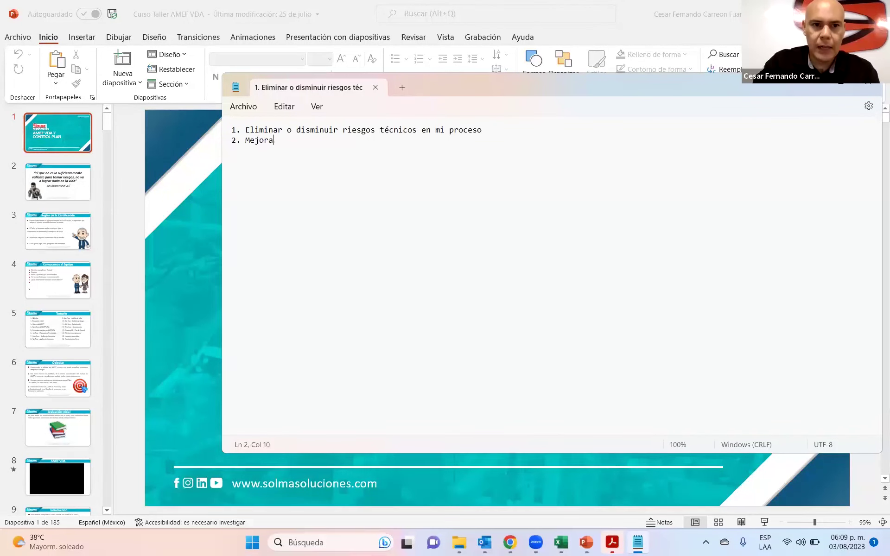
text(diseño de mi manufactura)
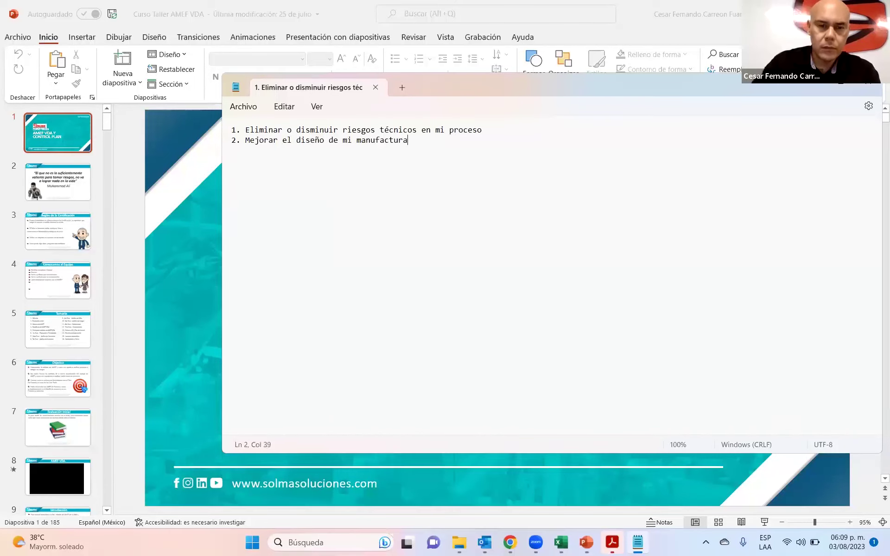
scroll(484, 216, up, 11)
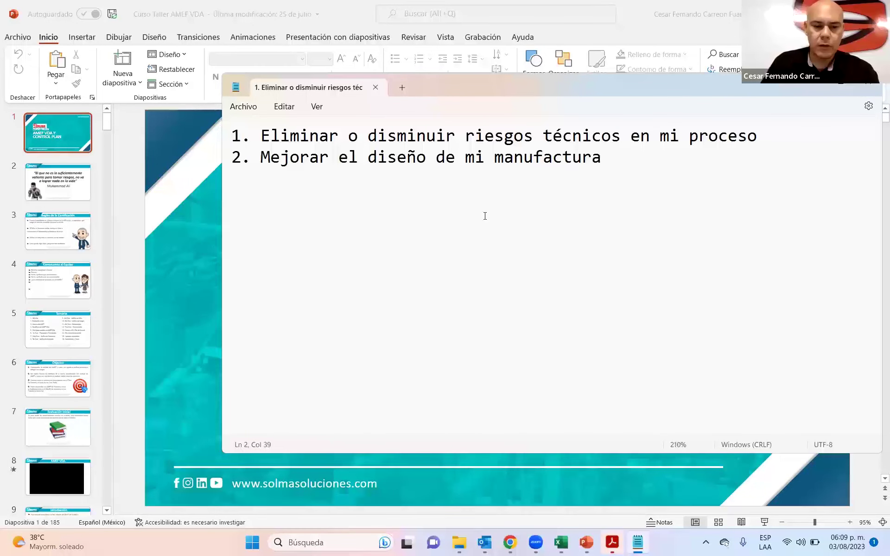
Step: Switch to the Excel workbook "PFMEA AIAG-VDA Ejemplo Participante Dae Dong" and enter "Linea de Armado de Cable" in cell C20 of PFMEA PASTEL
key(alt+Tab)
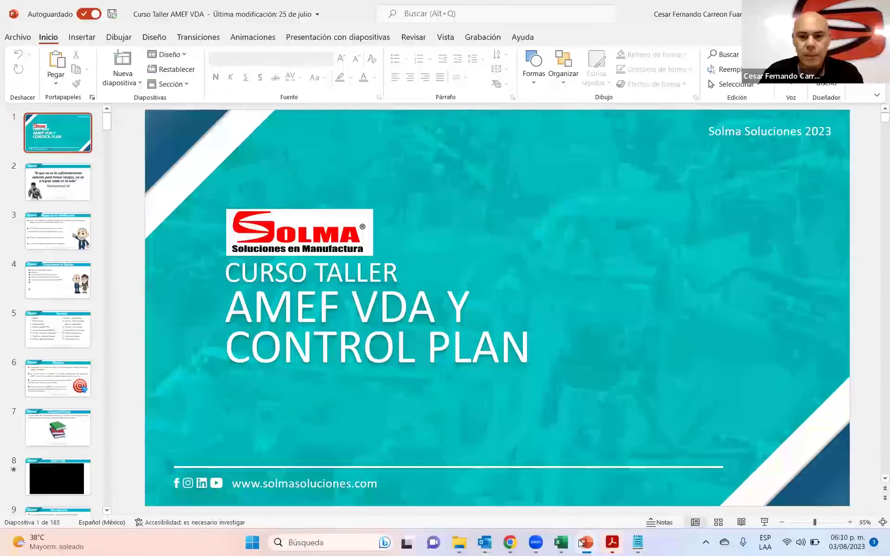
mouse_move(562, 542)
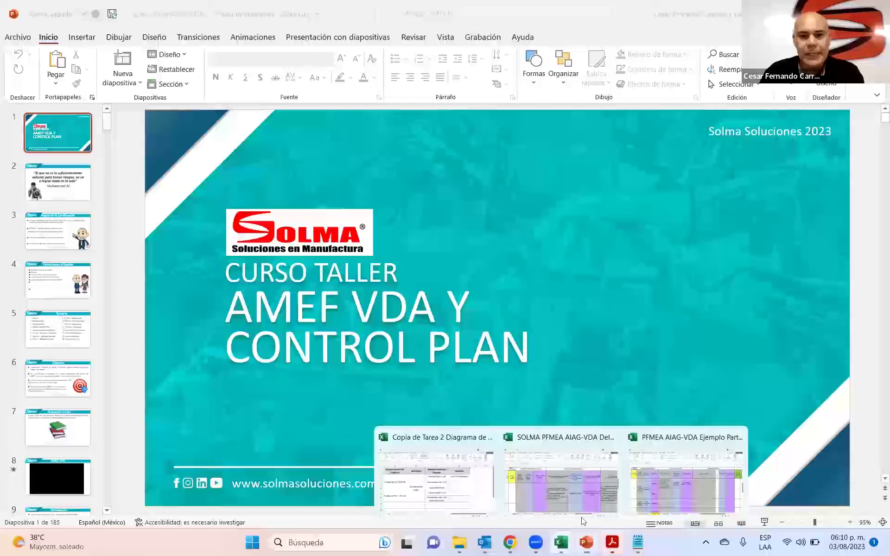
click(686, 482)
scroll(175, 344, down, 5)
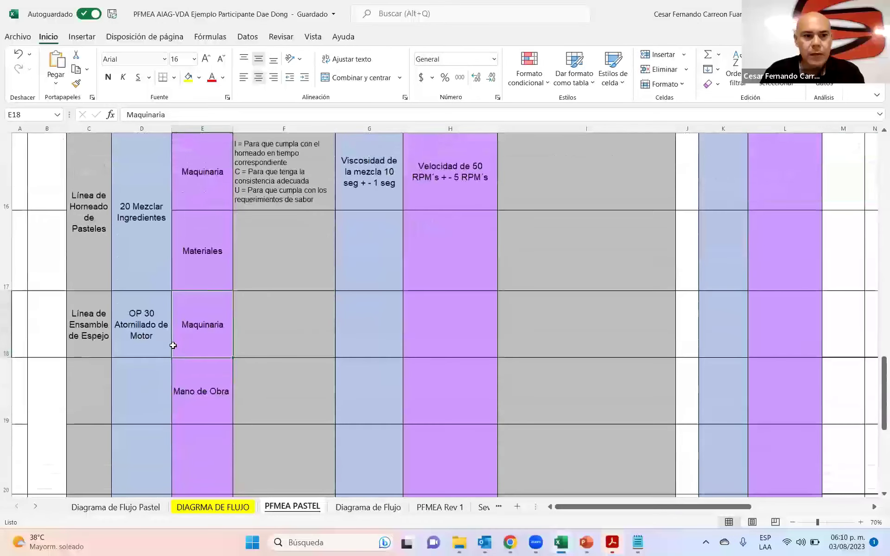
scroll(175, 345, up, 2)
click(143, 243)
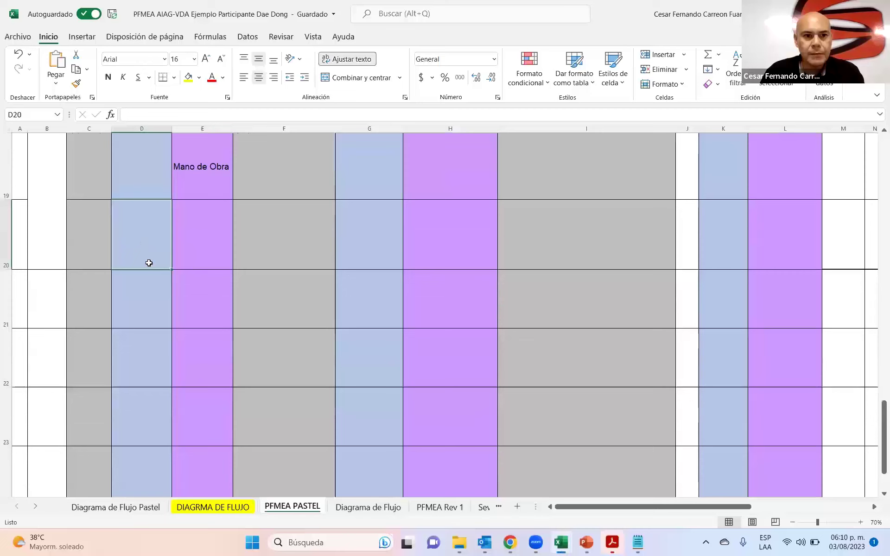
scroll(147, 260, up, 2)
click(83, 440)
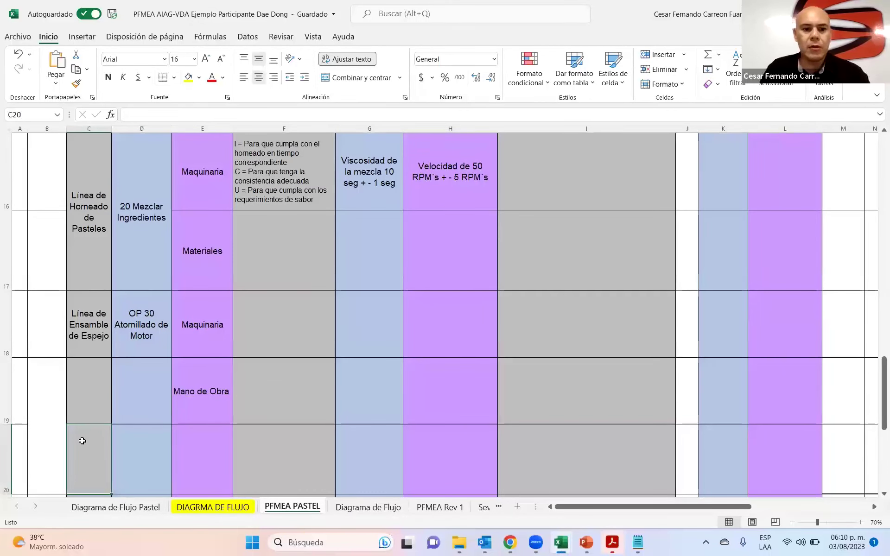
text(Linea de E)
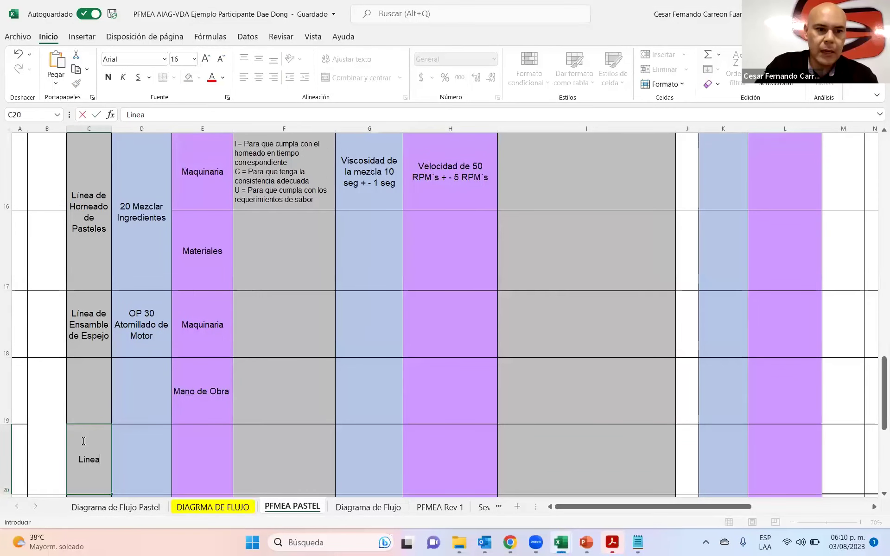
key(BackSpace)
text(Armado de Cable)
key(ctrl+Return)
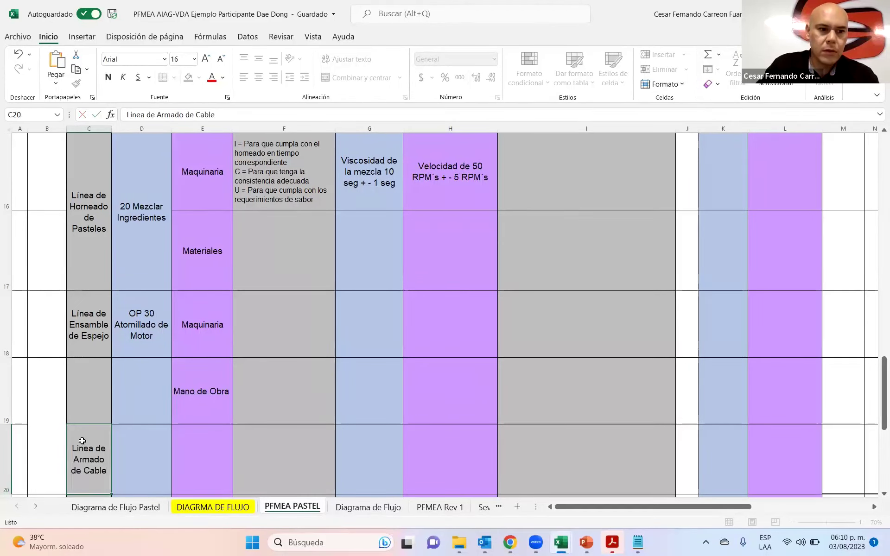
Step: Enter "Op 10 Inyección de Hot Melt" as the process step in cell D20, beside Linea de Armado de Cable
key(Tab)
text(Op 30 Atornillado de Motor)
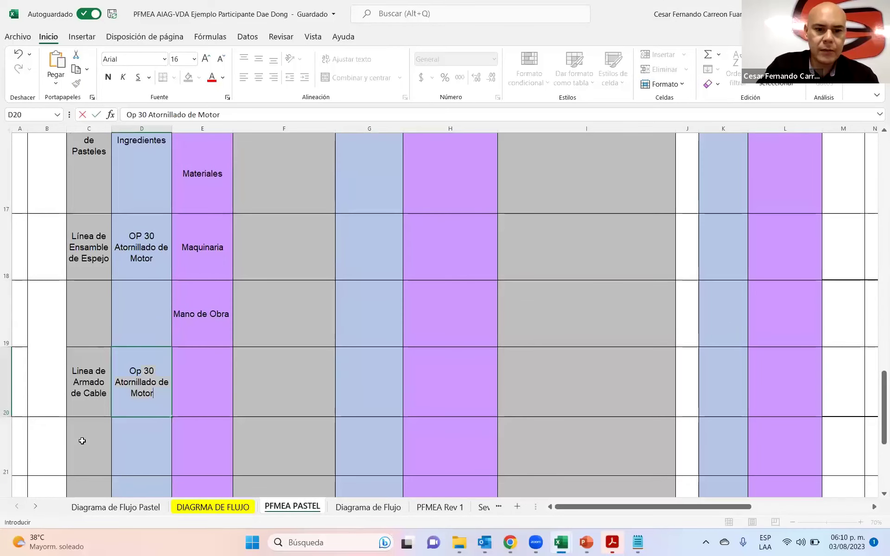
text(10 Inyecc)
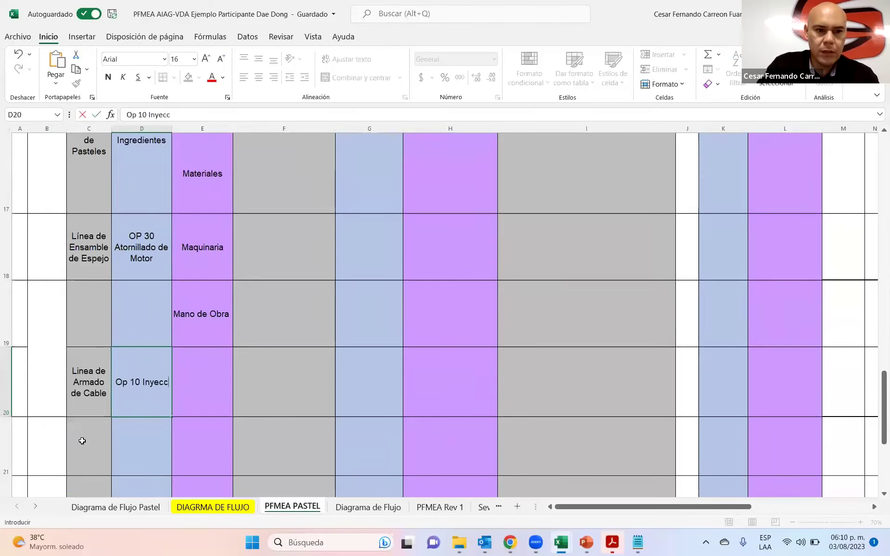
text(ión de Hot Melt)
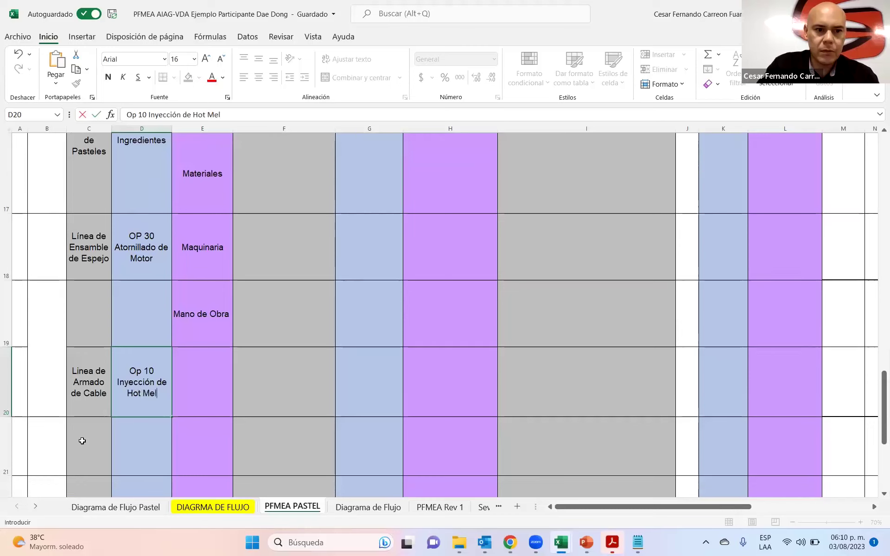
key(Return)
Step: Enter "Materiales" as the work element in cell E20 for the Op 10 process step
key(Up)
key(Right)
text(Materr)
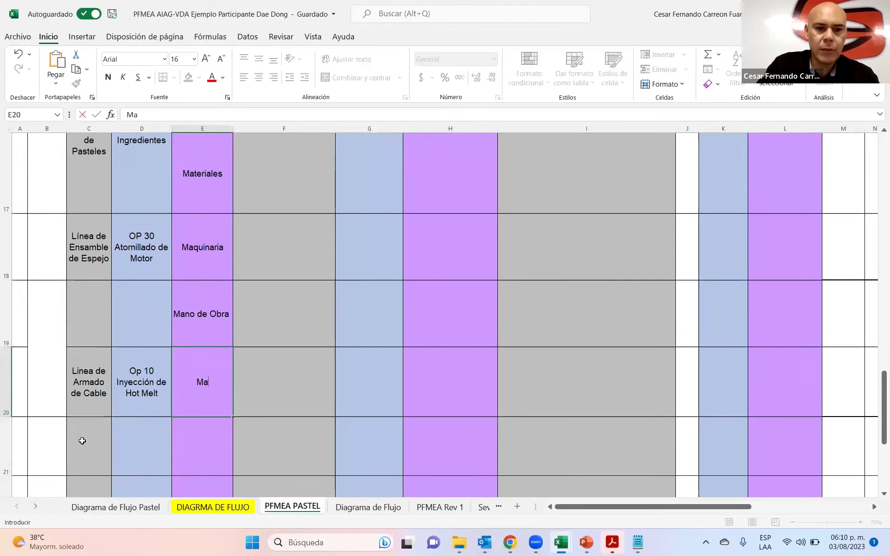
key(BackSpace)
text(iales)
key(Return)
Step: Fill cell E21 with "Mano de Obra" by copying the same work element from cell E19
text(Mano de Obra)
key(Up)
scroll(82, 440, down, 1)
key(Up)
key(ctrl+c)
key(Down)
key(Down)
key(ctrl+v)
key(Down)
Step: Examine the work elements in column E, going back up to the "3- Elemento del trabajo del proceso 4 M" header
key(Up)
key(Up)
key(Up)
key(Up)
key(Up)
key(Down)
key(Up)
key(Up)
key(Up)
key(Up)
key(Up)
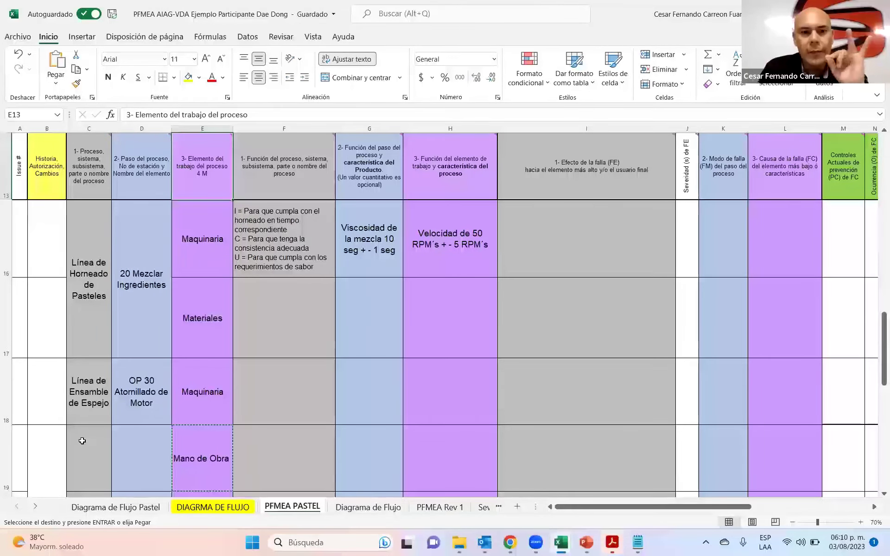
Step: Enter "Cabina de Pintura" as the next process name in cell C22
scroll(90, 426, down, 3)
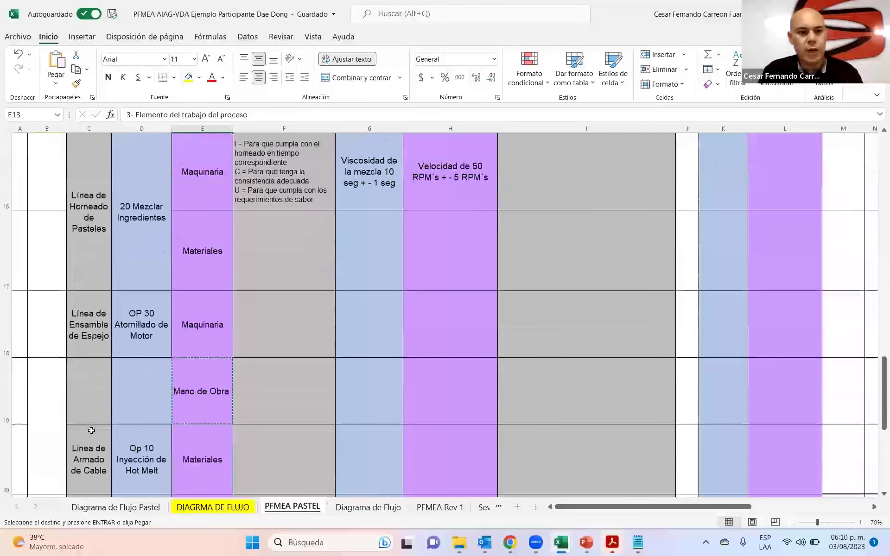
scroll(69, 353, up, 1)
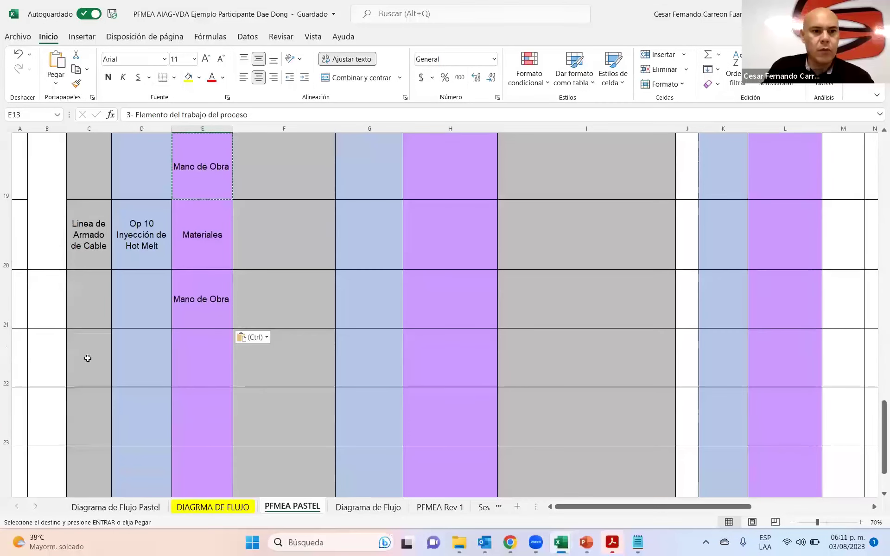
click(87, 357)
text(na d)
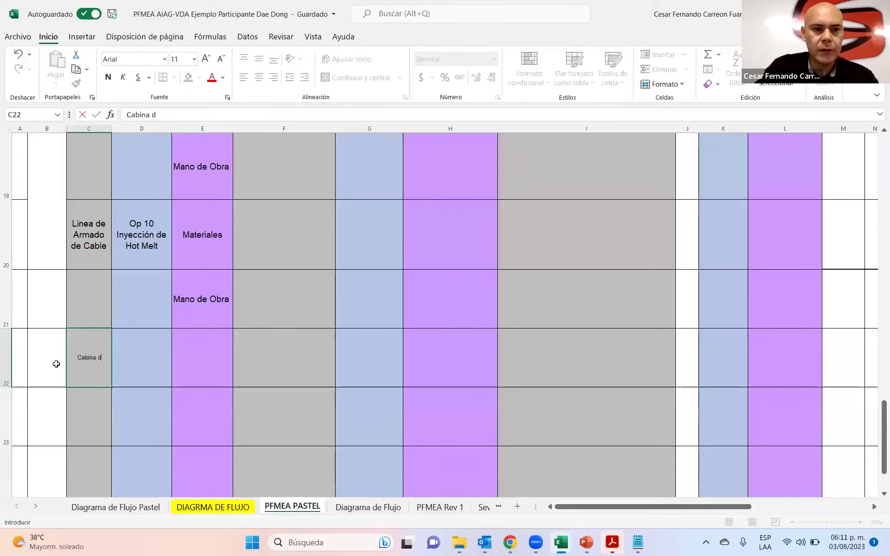
text(e Pintura)
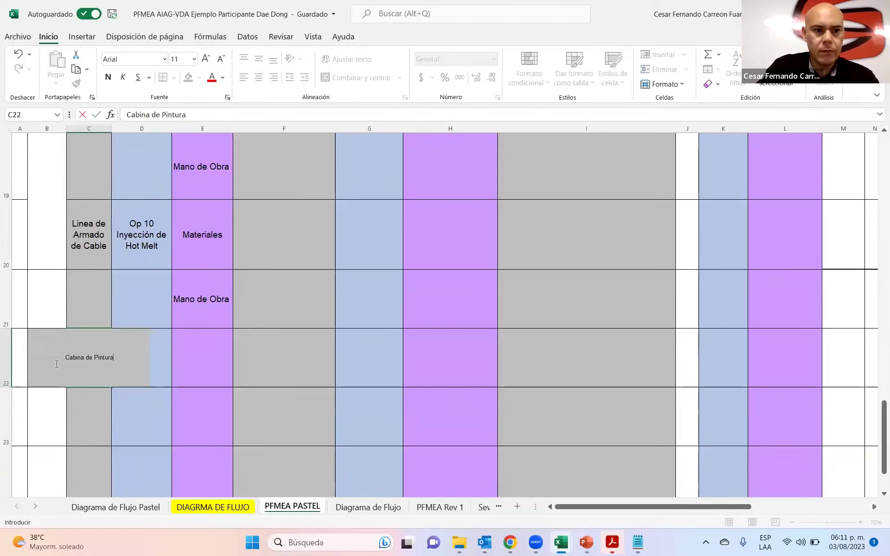
Step: Enter "Op 20 Pintado" as the process step in cell D22, beside Cabina de Pintura
key(Tab)
text(Olpe)
key(BackSpace)
key(BackSpace)
key(BackSpace)
text(p 20 )
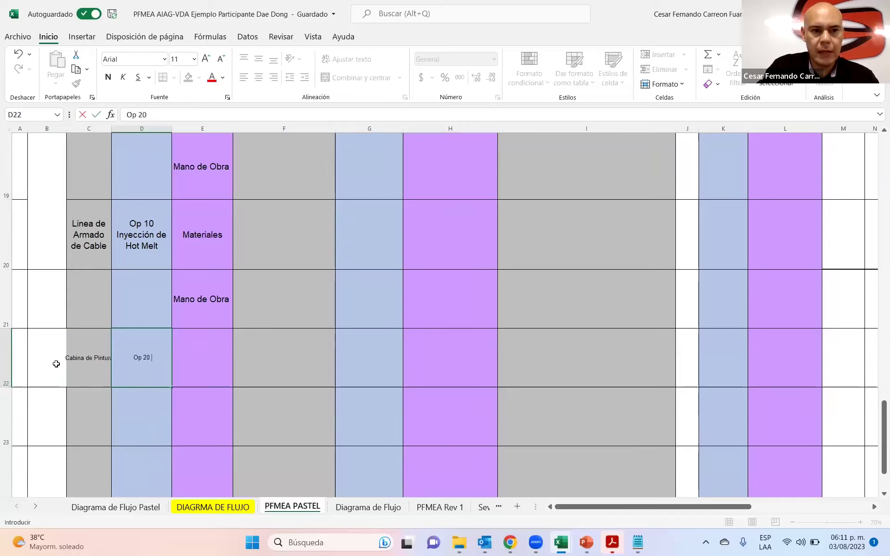
text(Pintado)
key(Return)
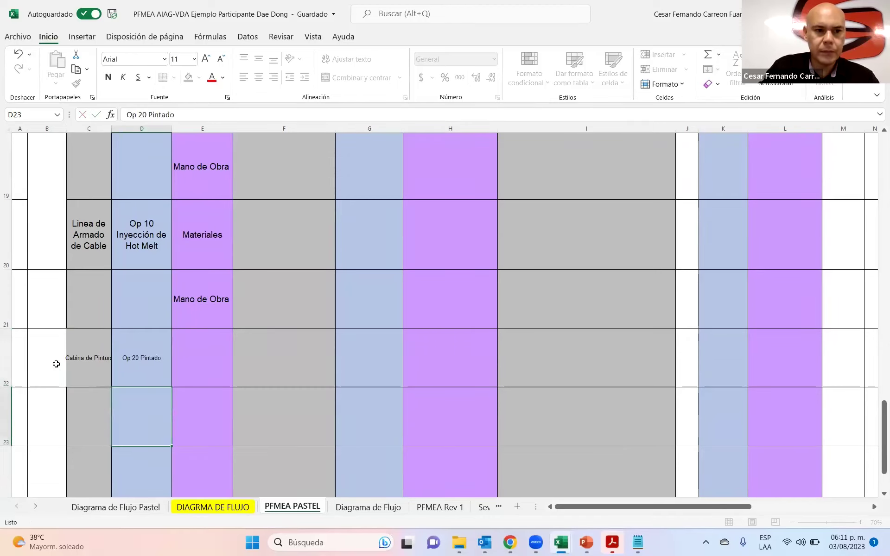
key(Up)
key(Right)
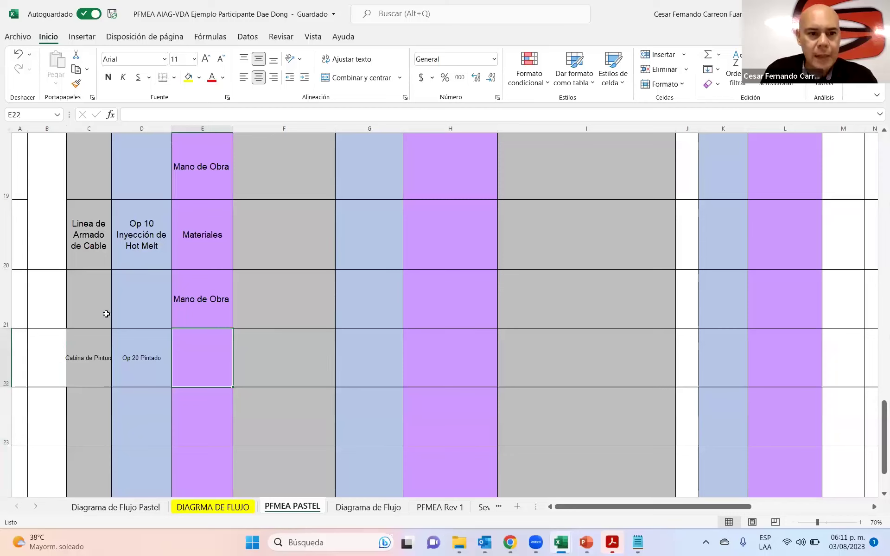
Step: Copy the formatting of cells C20 and D20 onto "Cabina de Pintura" in C22 and "Op 20 Pintado" in D22
click(98, 238)
click(77, 84)
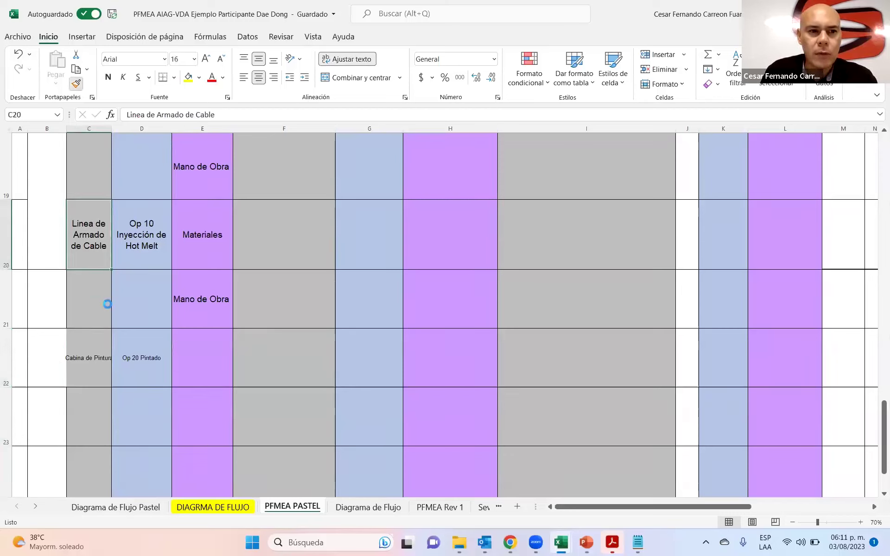
click(89, 366)
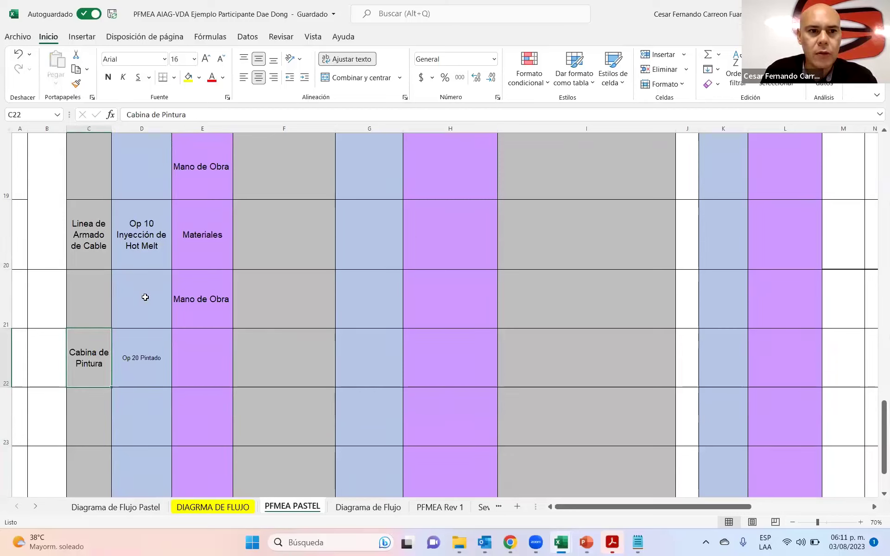
click(139, 253)
click(76, 84)
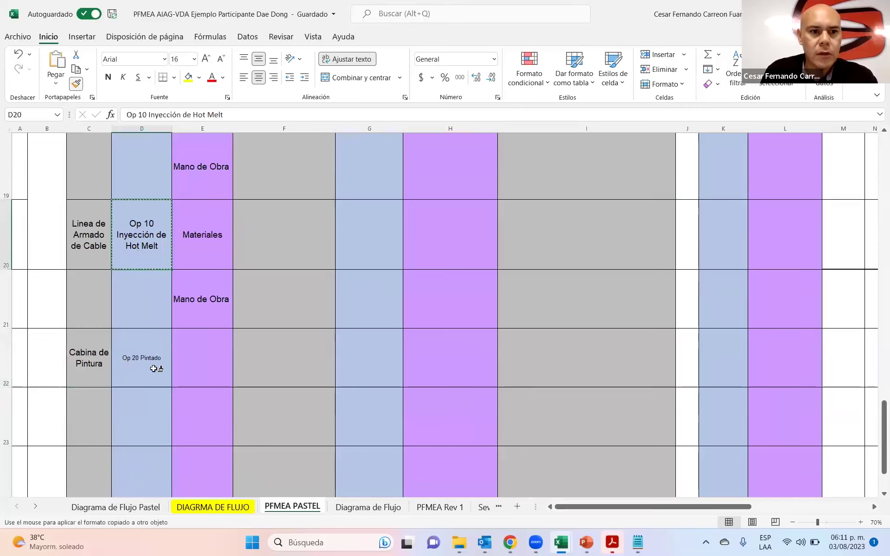
click(154, 368)
Step: Enter "Maquinaria" as the work element in cell E22 and give it the formatting of E21
click(208, 362)
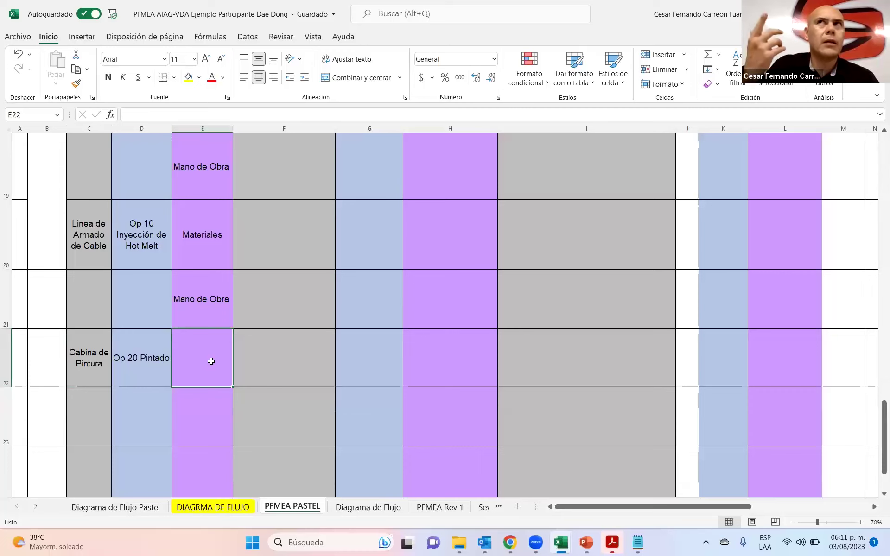
text(Maquinaria)
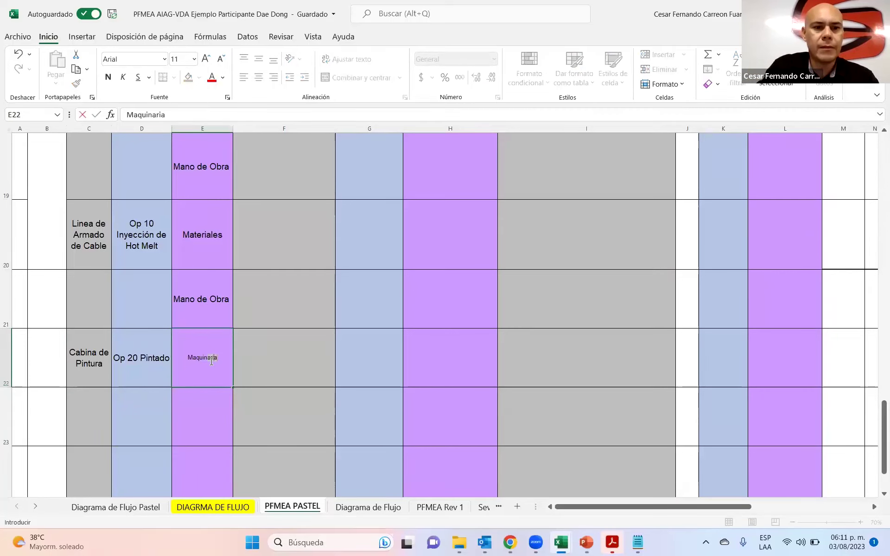
key(ctrl+Return)
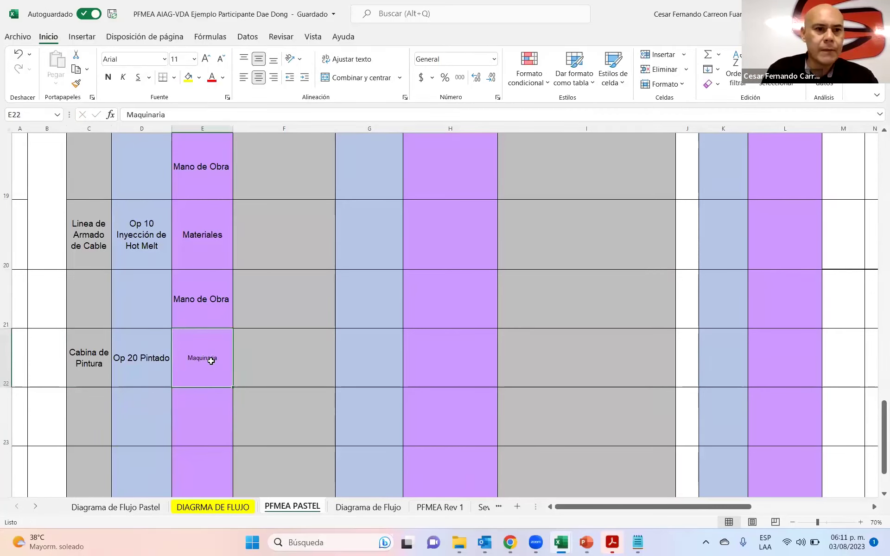
click(195, 301)
click(76, 84)
click(215, 357)
Step: Enter "Medio Ambiente" as the second work element for Op 20 Pintado in cell E23
click(205, 410)
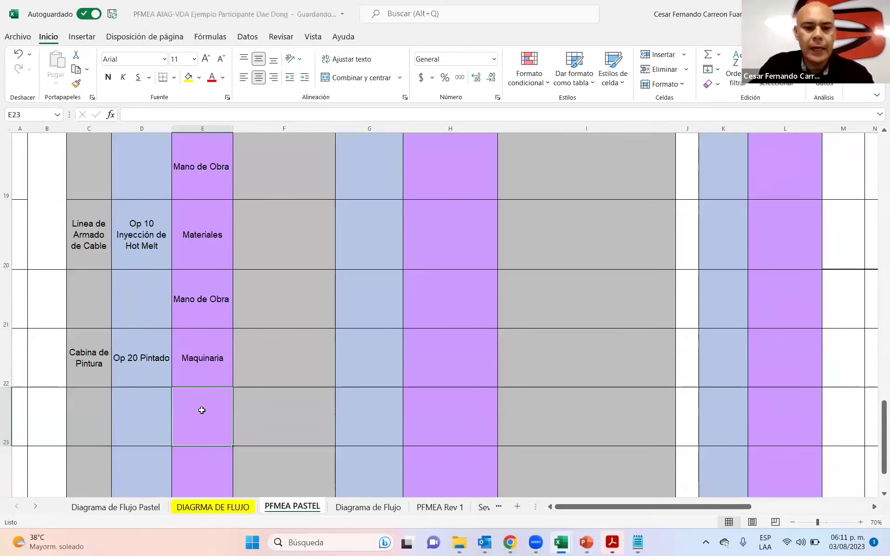
text(Media)
key(BackSpace)
key(BackSpace)
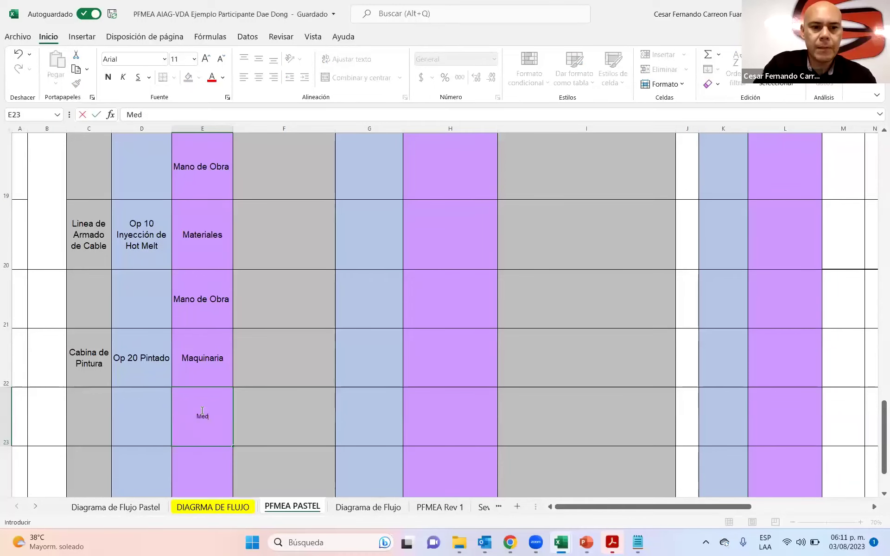
text(io Ambiente)
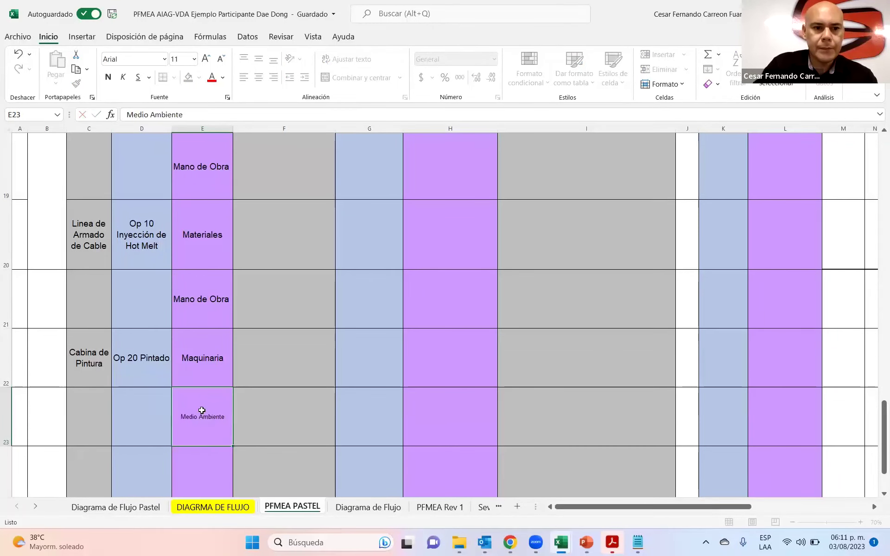
key(Return)
Step: Copy the formatting of the work element above onto cell E23 and wrap its text
click(214, 280)
click(76, 83)
click(216, 369)
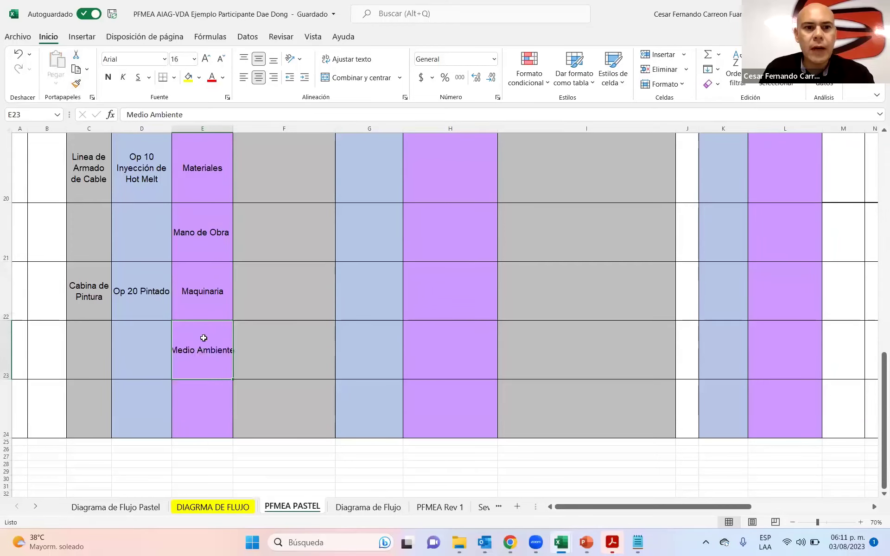
click(332, 60)
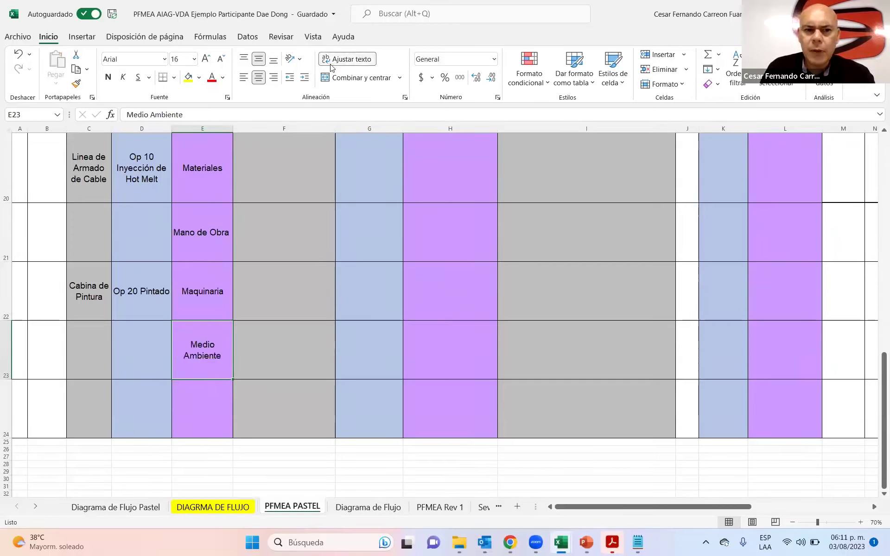
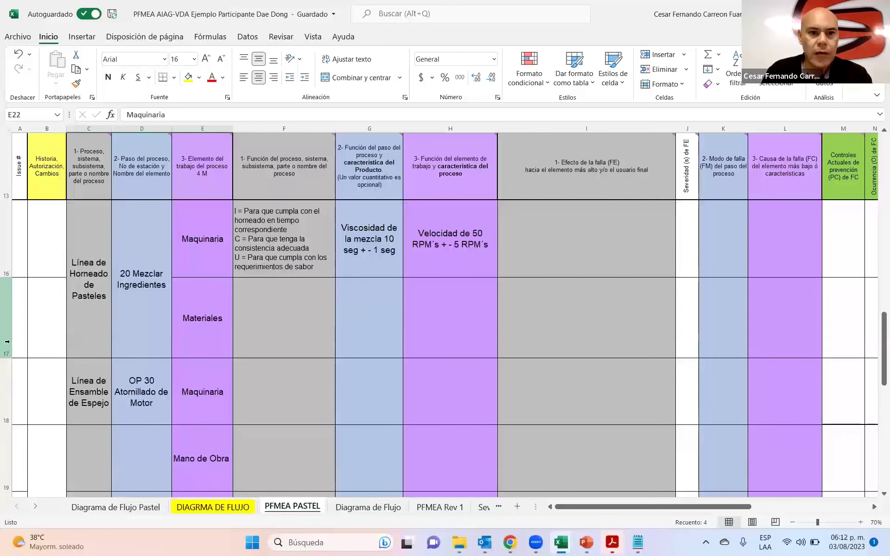
Step: Select rows 16 and 17, and save a copy of the workbook as "PFMEA AIAG-VDA Ejemplo Participante Agosto"
drag(6, 338, 3, 244)
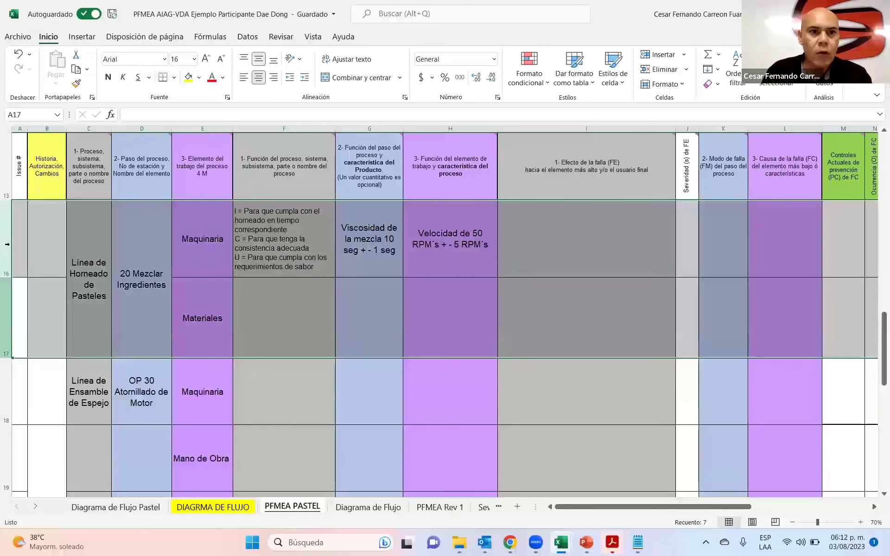
click(16, 38)
click(42, 170)
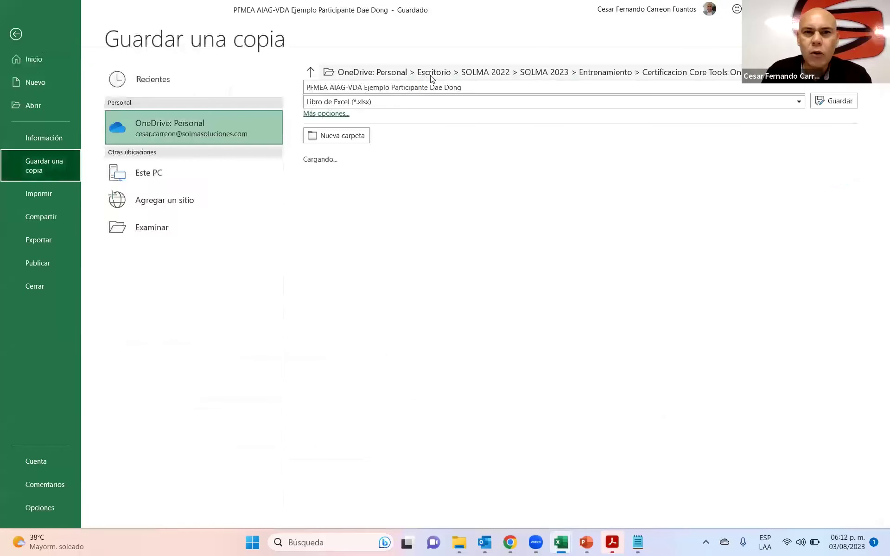
click(431, 87)
drag(430, 87, 507, 89)
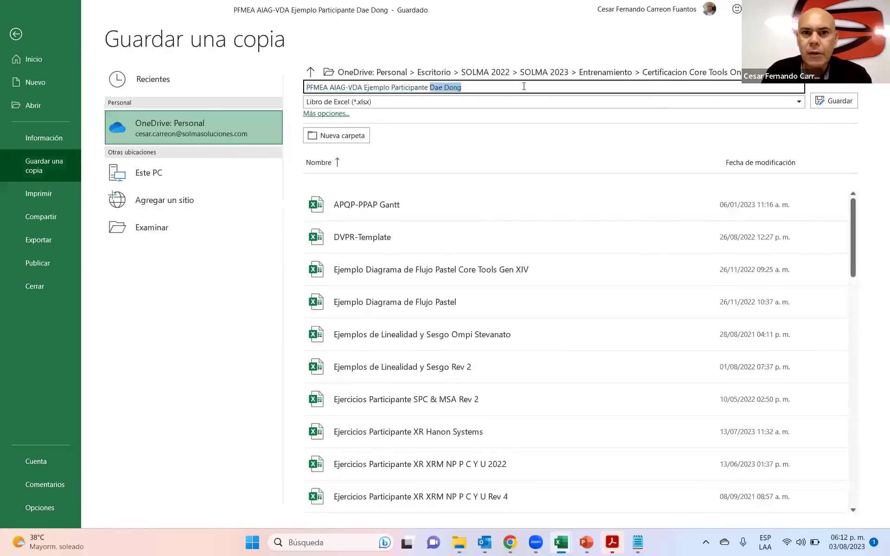
text(Julio)
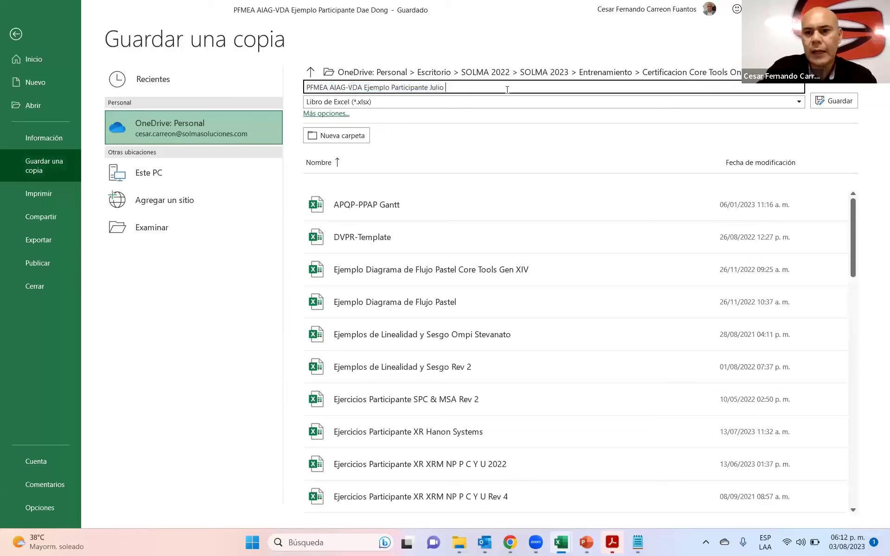
key(BackSpace)
key(BackSpace)
key(BackSpace)
key(BackSpace)
key(BackSpace)
text(Agosto)
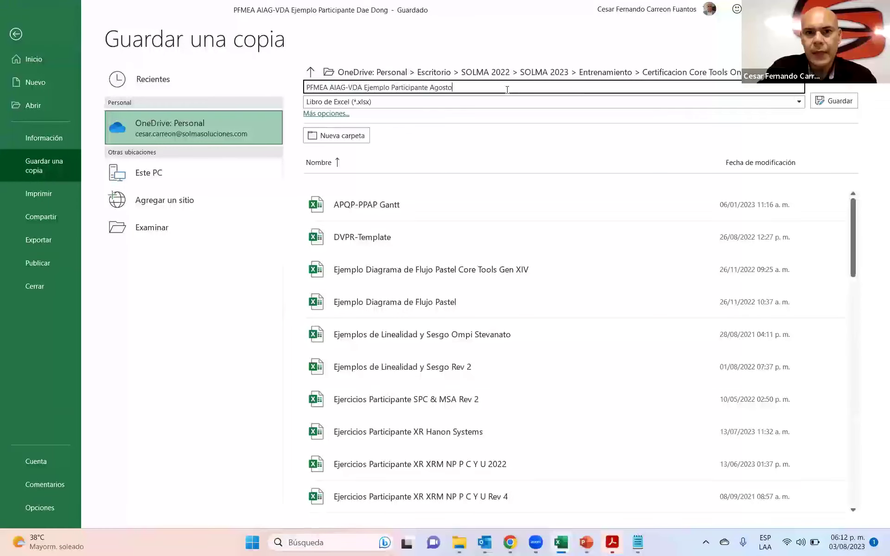
key(Return)
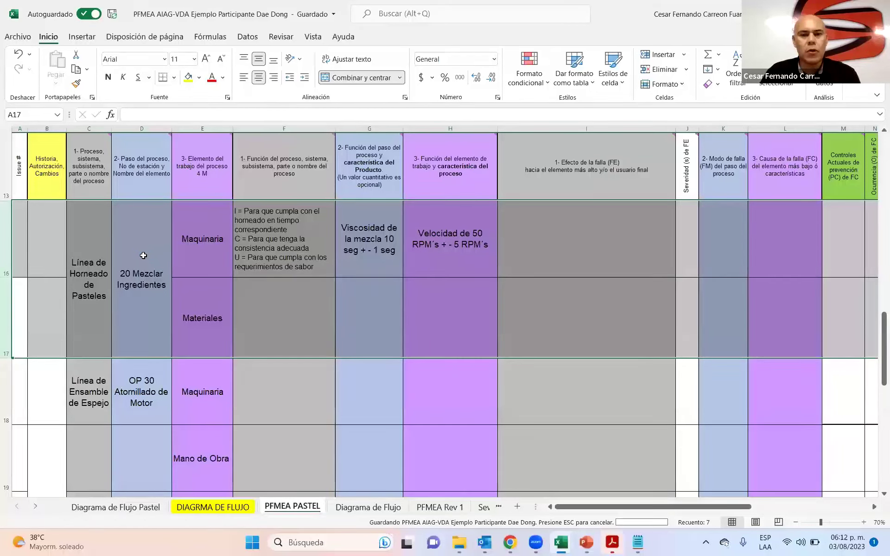
Step: Hide the selected rows 16 and 17 containing the Línea de Horneado de Pasteles example
right_click(143, 259)
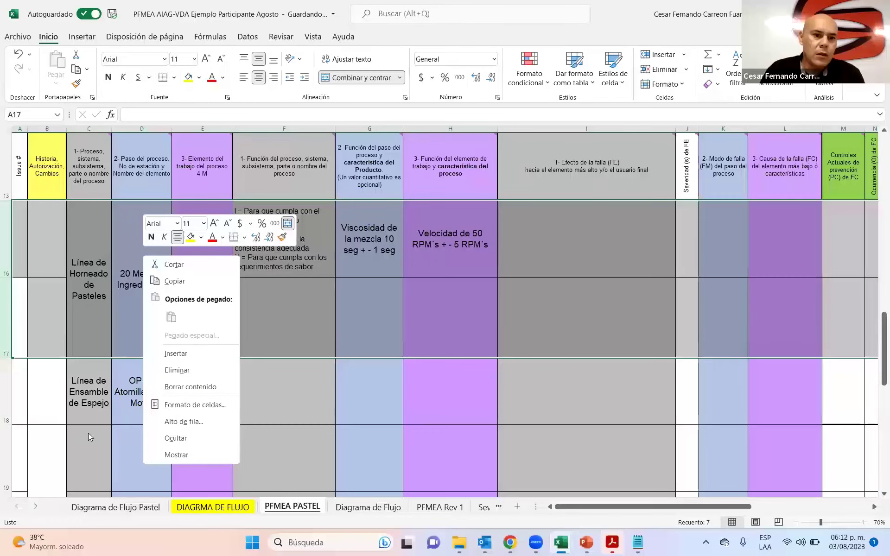
click(171, 437)
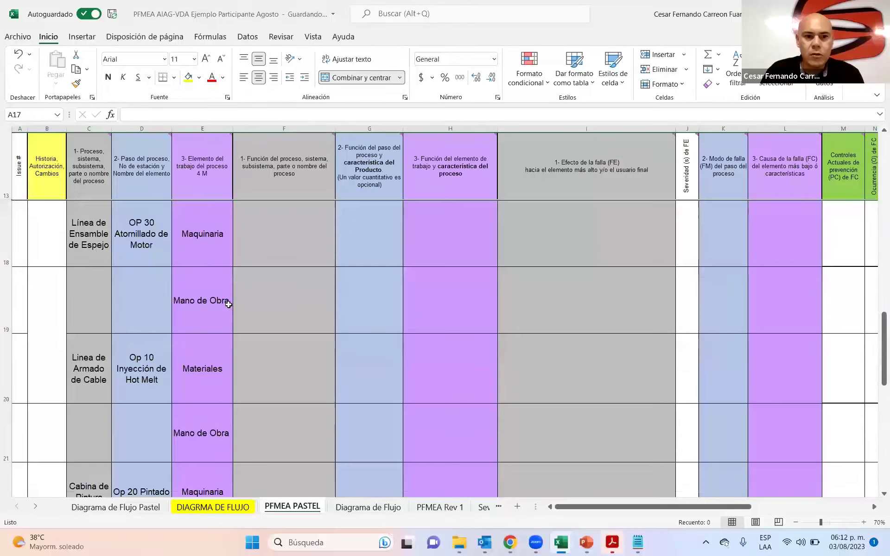
click(228, 300)
Step: Examine the Análisis Funcional (Paso 3) columns for row 18 and read the comments on headers G13 and H13
click(285, 232)
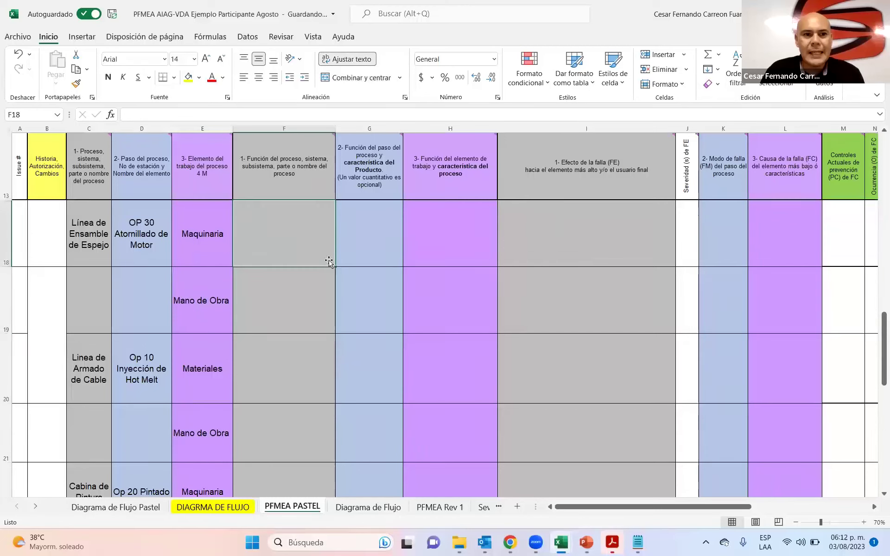
click(153, 227)
click(369, 211)
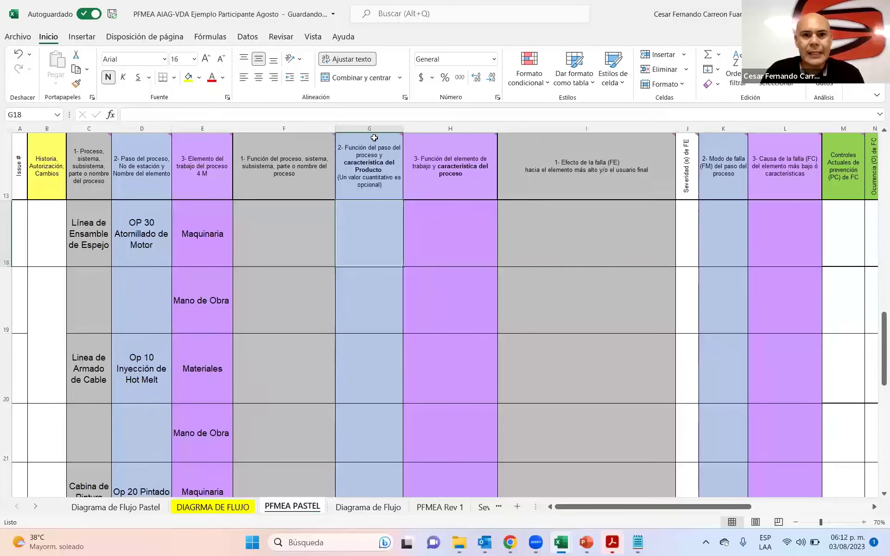
mouse_move(370, 139)
scroll(408, 213, up, 1)
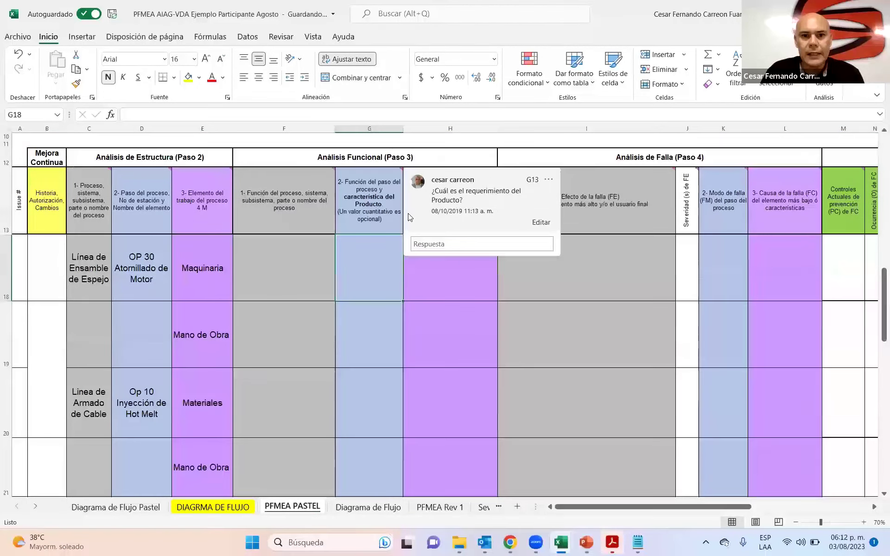
click(421, 269)
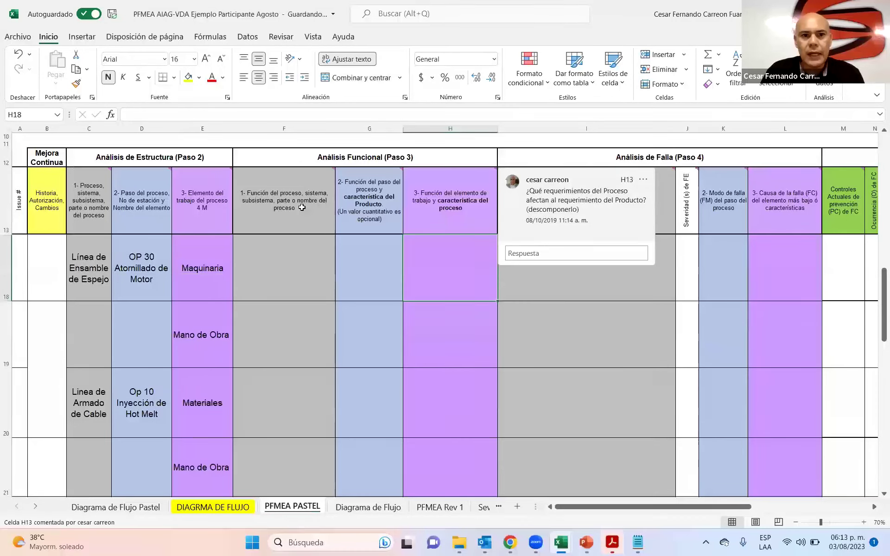
mouse_move(302, 208)
click(377, 277)
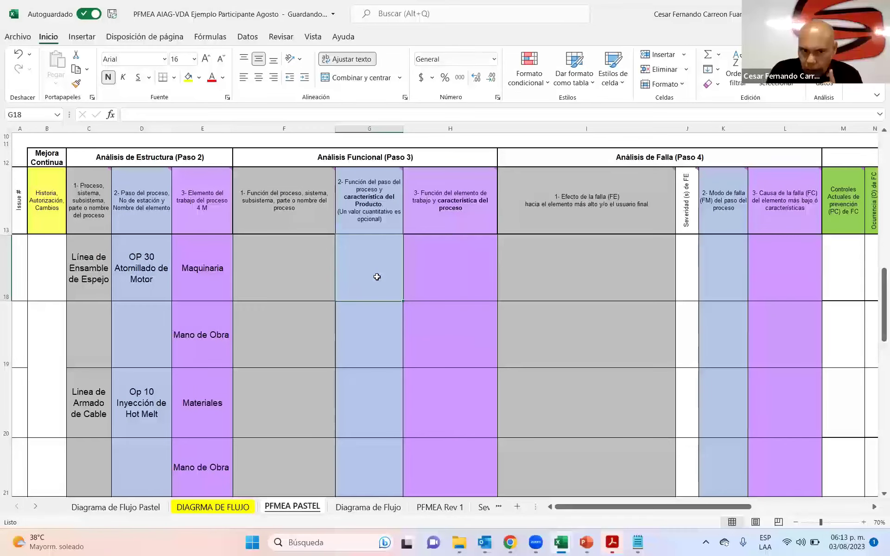
Step: Switch to the Notepad notes and add a third line, "3. Favorece el trabajo en Equipo"
click(638, 542)
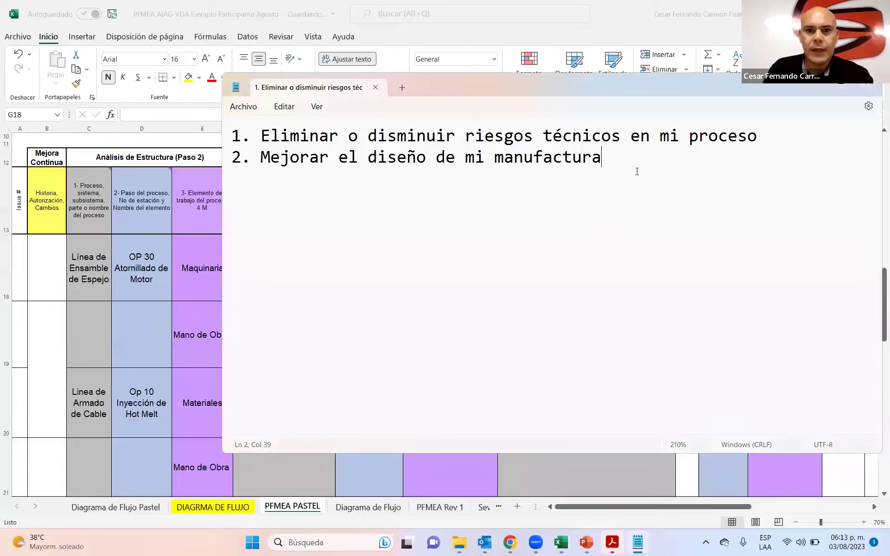
key(Return)
text(3. Fav)
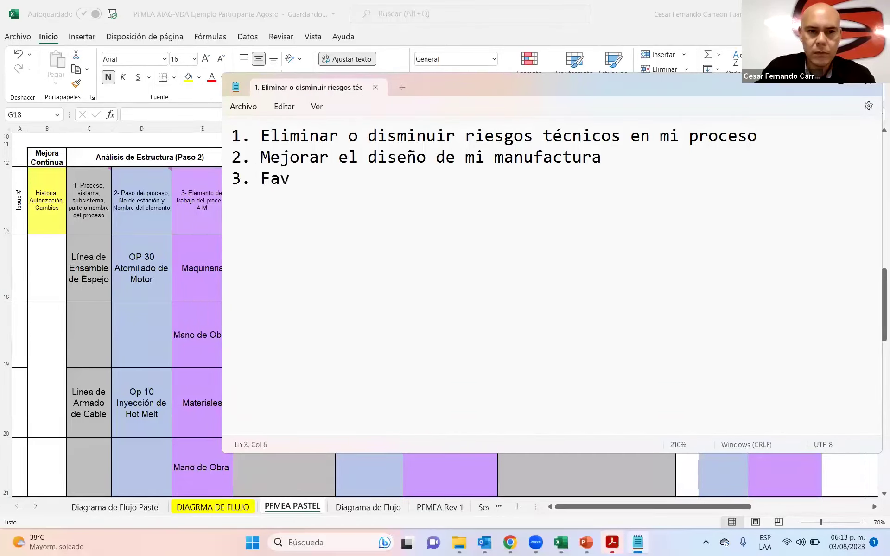
text(orece el trabajo e)
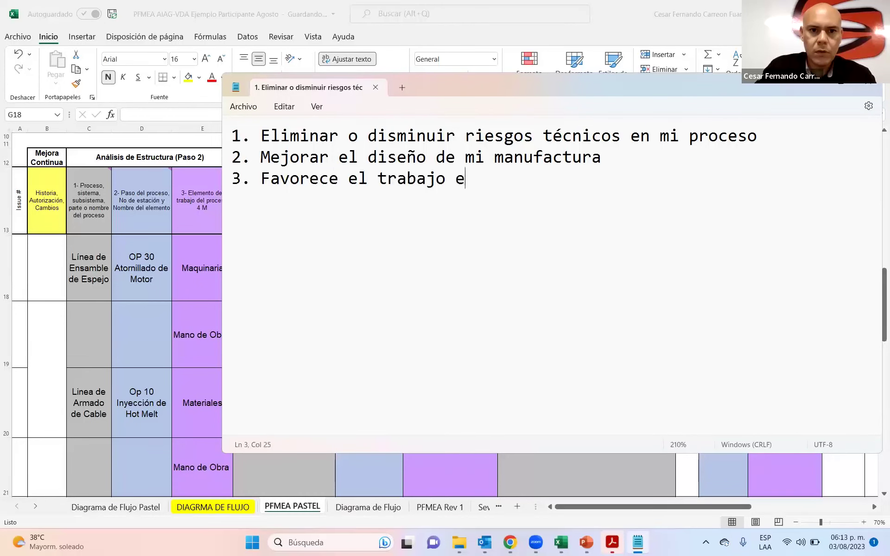
text(n Equipo)
key(Return)
Step: Return to the Excel sheet and enter "Tornillos insertados 10 + - 1 mm" as the product characteristic in cell G18
key(alt+Tab)
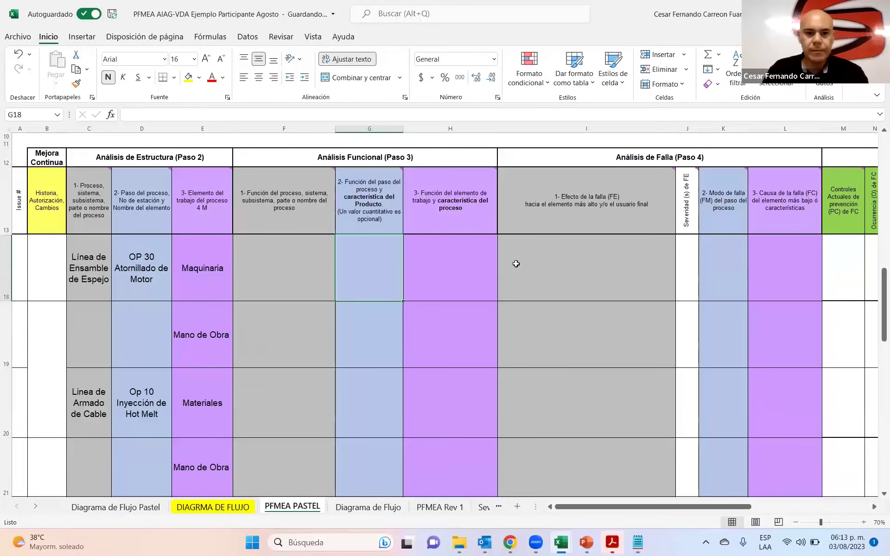
text(Tornillo)
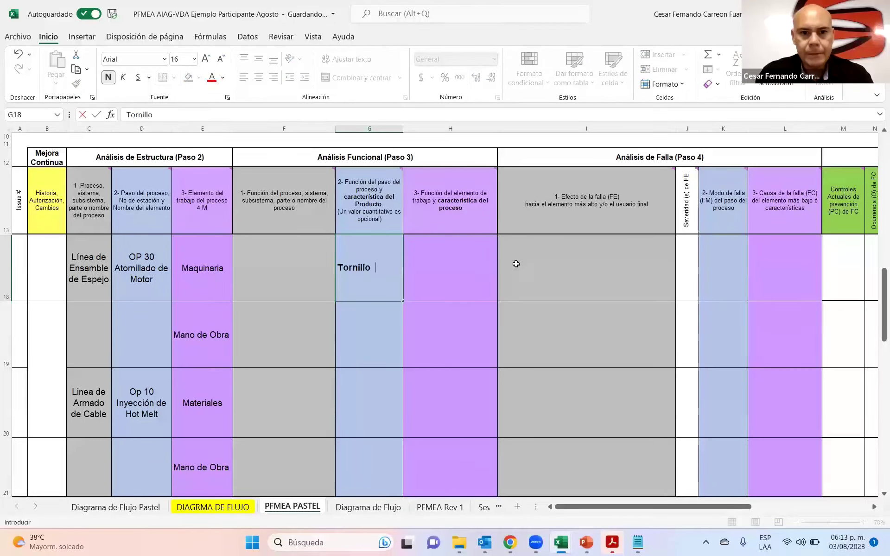
text(s insert)
key(BackSpace)
key(BackSpace)
text(insertados)
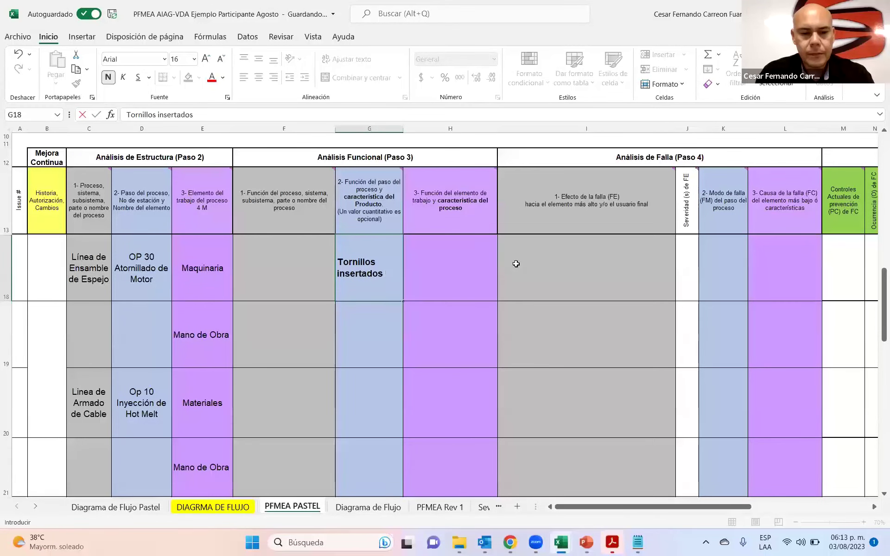
text( 10)
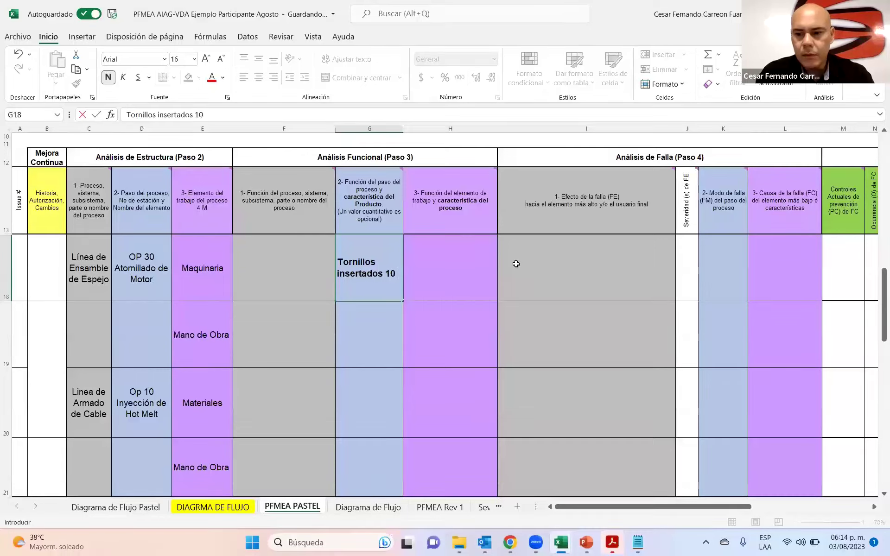
text( + - 1 mm)
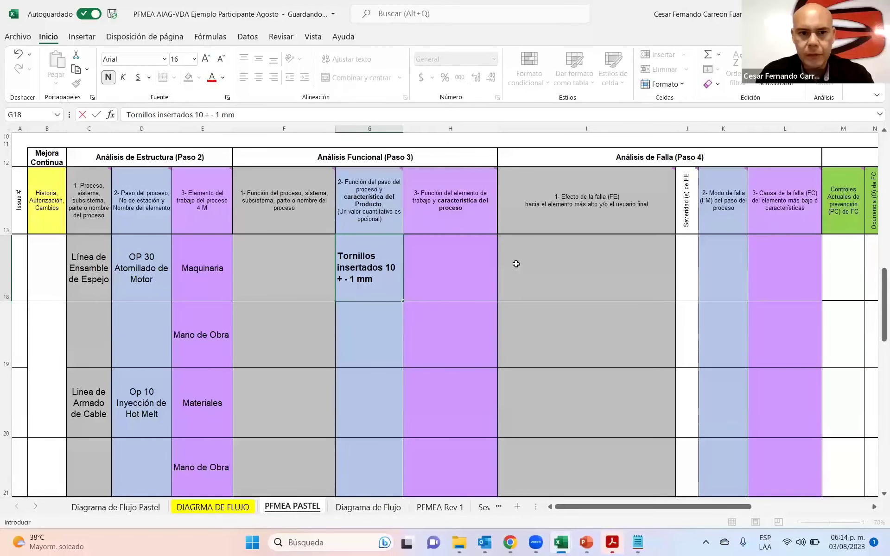
key(Return)
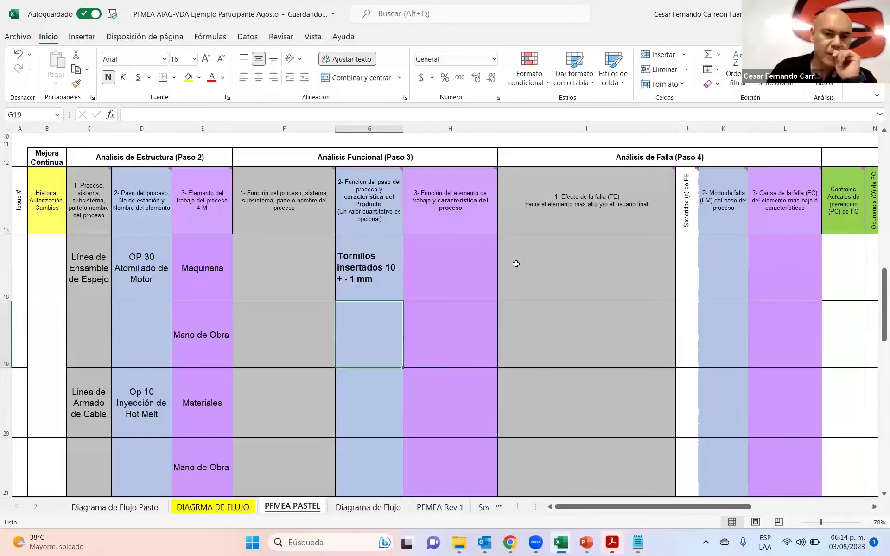
Step: Copy the formatting of cell D18 onto column G from G18 through G20
click(379, 255)
click(147, 261)
click(76, 83)
mouse_move(392, 274)
mouse_down()
mouse_move(369, 308)
mouse_move(353, 476)
mouse_move(363, 478)
mouse_move(359, 416)
mouse_up()
scroll(360, 412, up, 5)
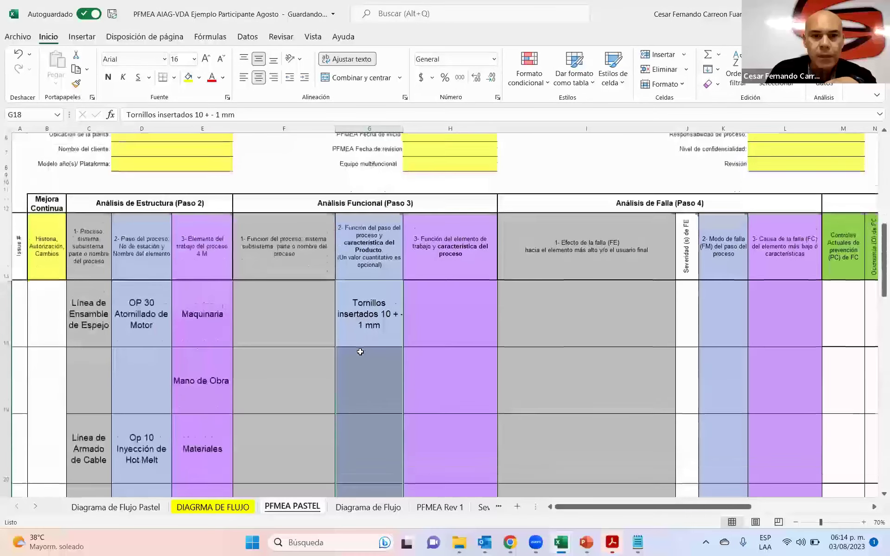
Step: Enter "Aplicar 5 + - 0.5 grs de hot melt" as the product characteristic for Op 10 Inyección de Hot Melt in cell G20
scroll(360, 351, down, 1)
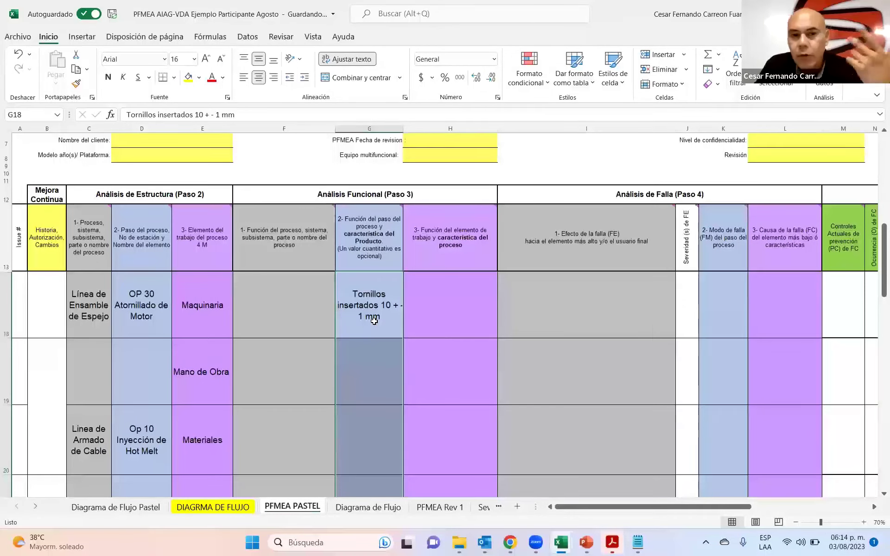
drag(369, 241, 365, 465)
scroll(366, 324, down, 1)
click(372, 381)
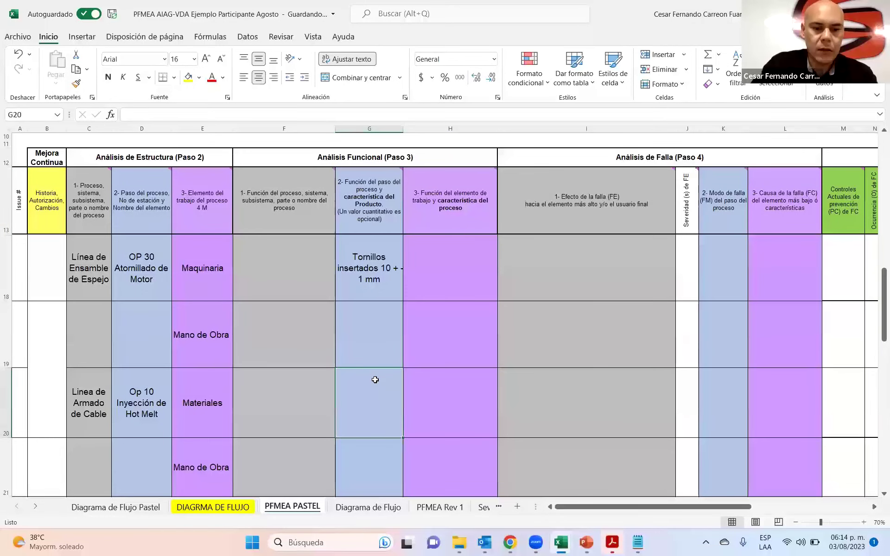
text(Aplicar)
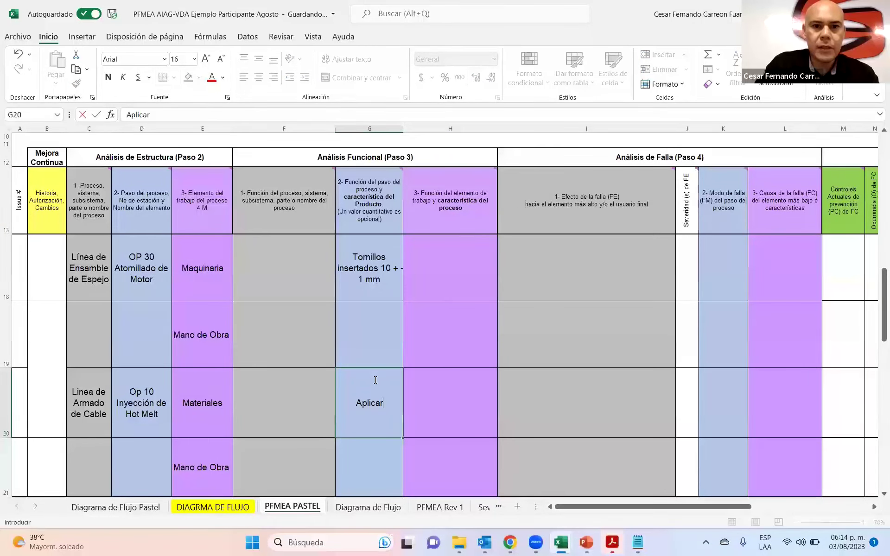
key(BackSpace)
key(BackSpace)
key(BackSpace)
key(BackSpace)
key(BackSpace)
text(licar)
text( 5 grs)
key(BackSpace)
key(BackSpace)
key(BackSpace)
text(+ - )
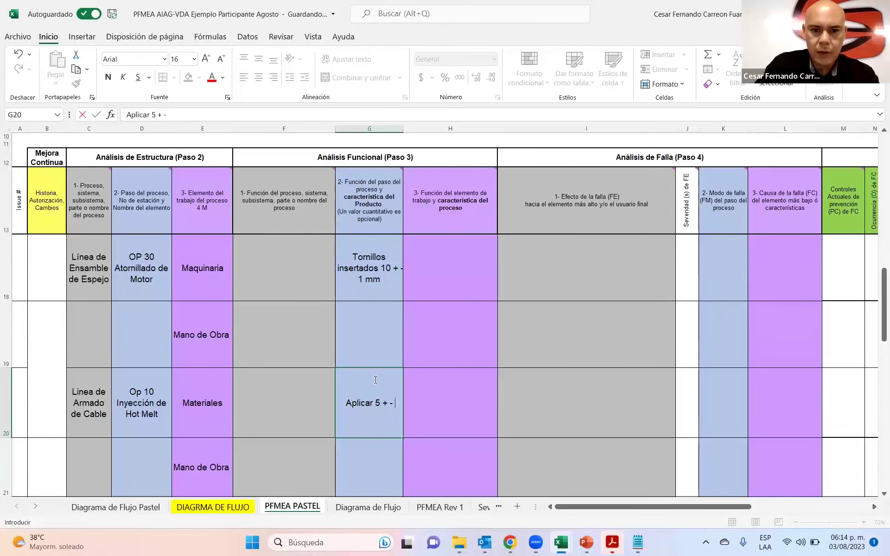
text(0.5 grs de hot melt)
key(Return)
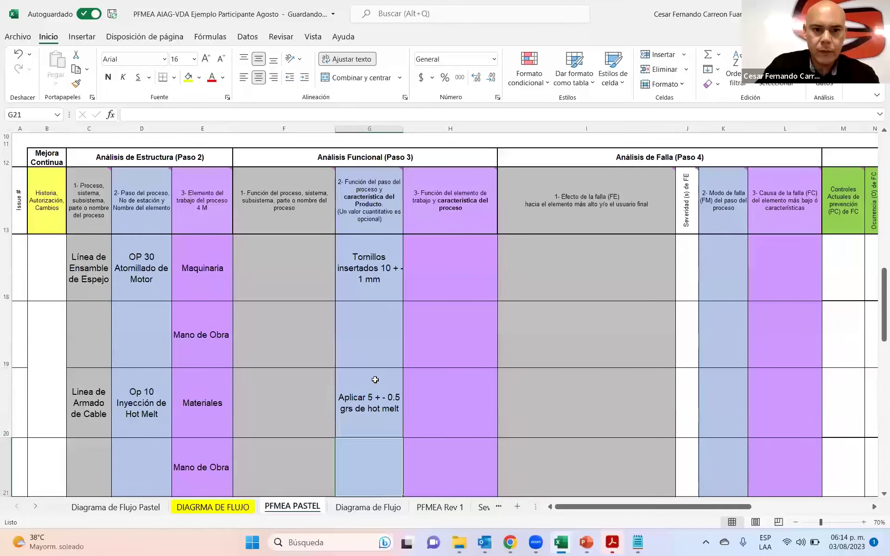
Step: Enter "Espesor de Pintura de 5 a 7 micras" as the product characteristic for Op 20 Pintado in cell G22
scroll(374, 379, down, 2)
key(Down)
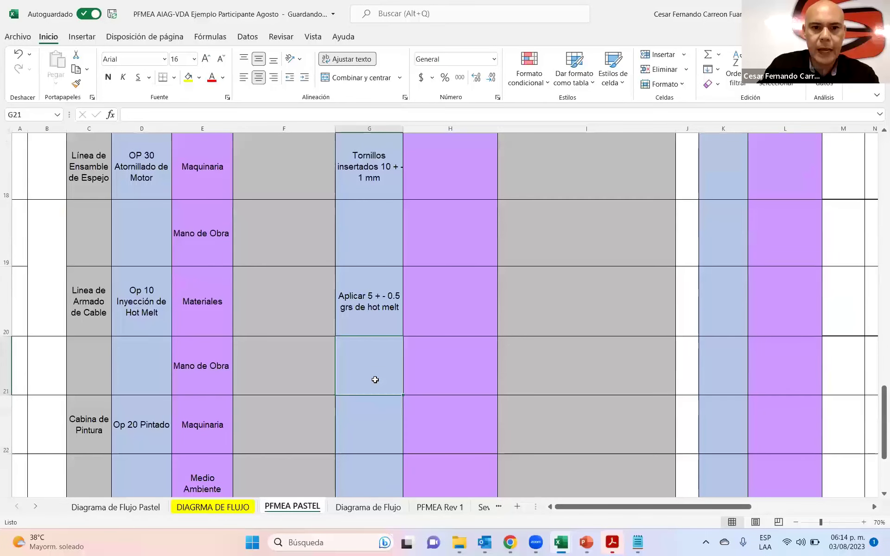
text(Espes)
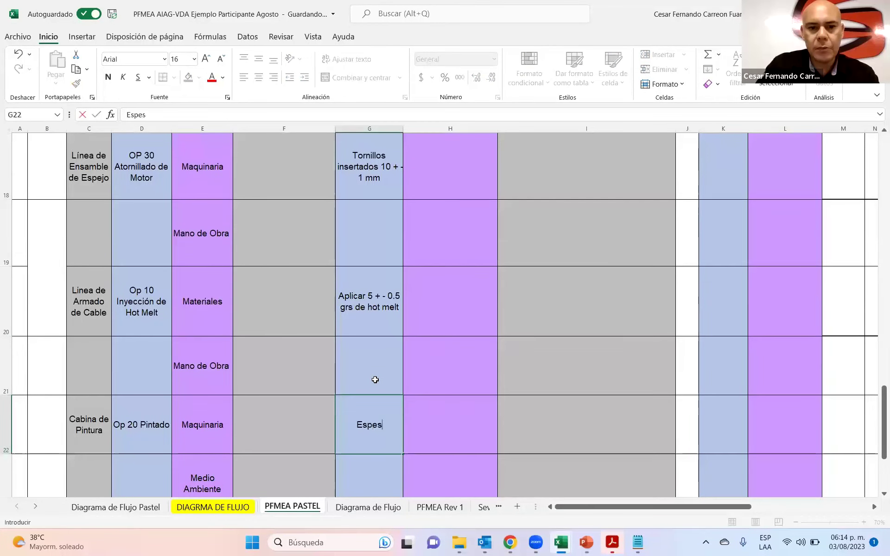
text(or de Pintura)
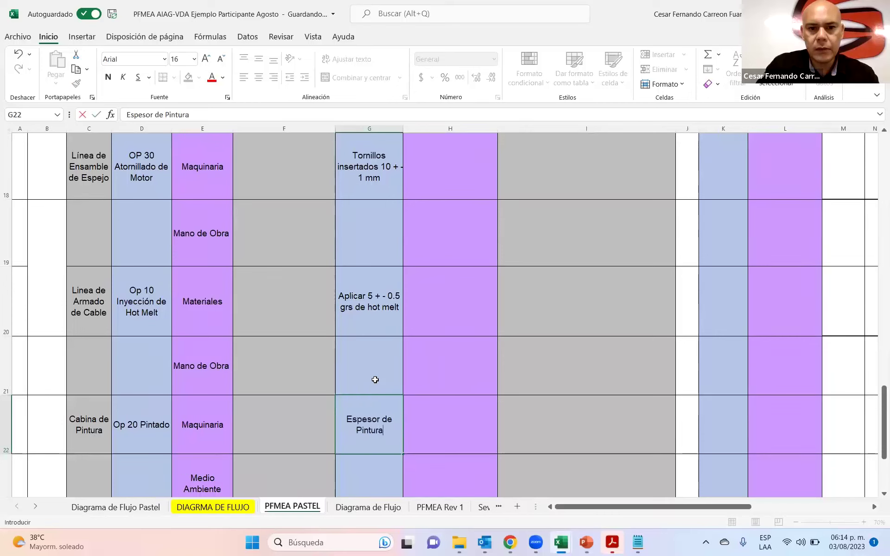
text( de 5 a)
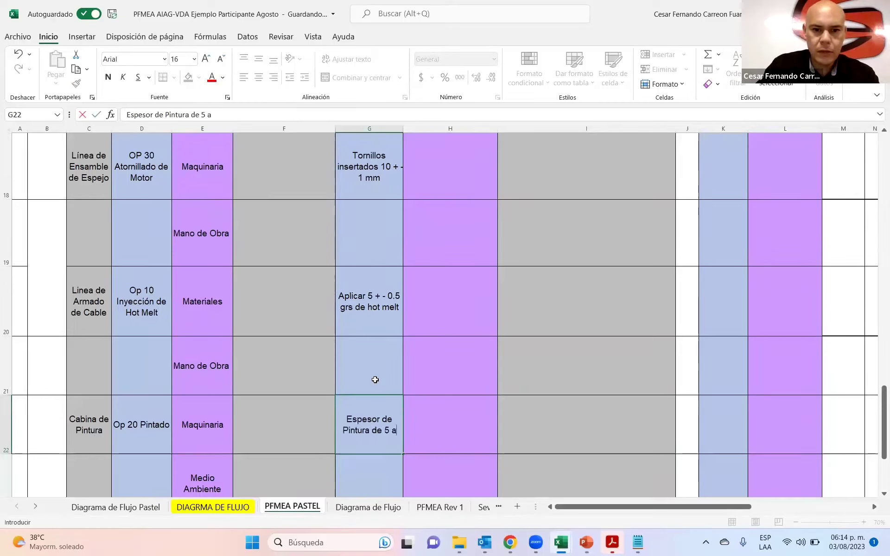
text( 7 micras)
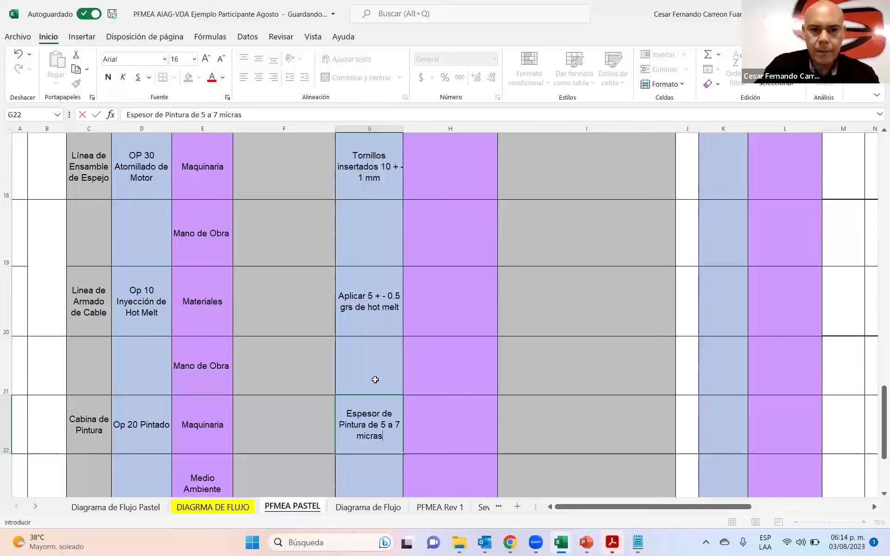
key(Return)
Step: Highlight columns G and D together to compare the product characteristics with their process steps
click(366, 357)
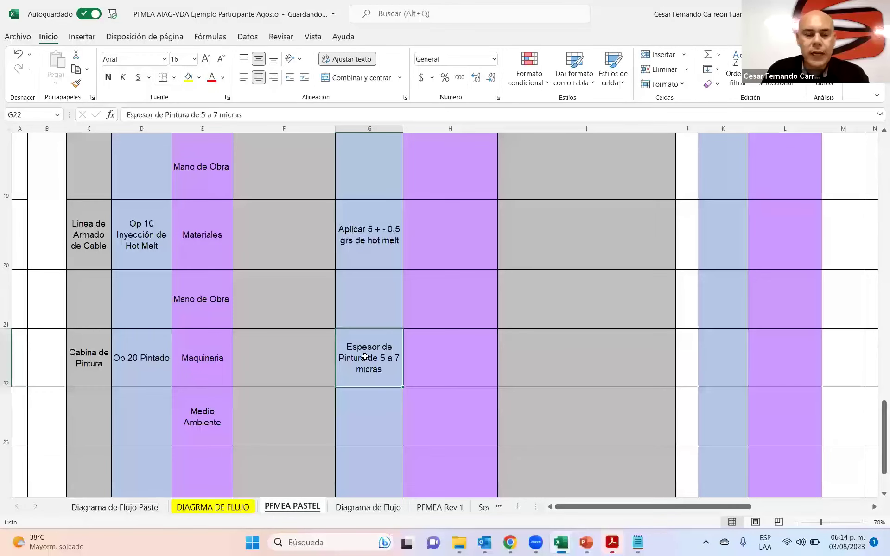
ctrl+scroll(366, 357, down, 1)
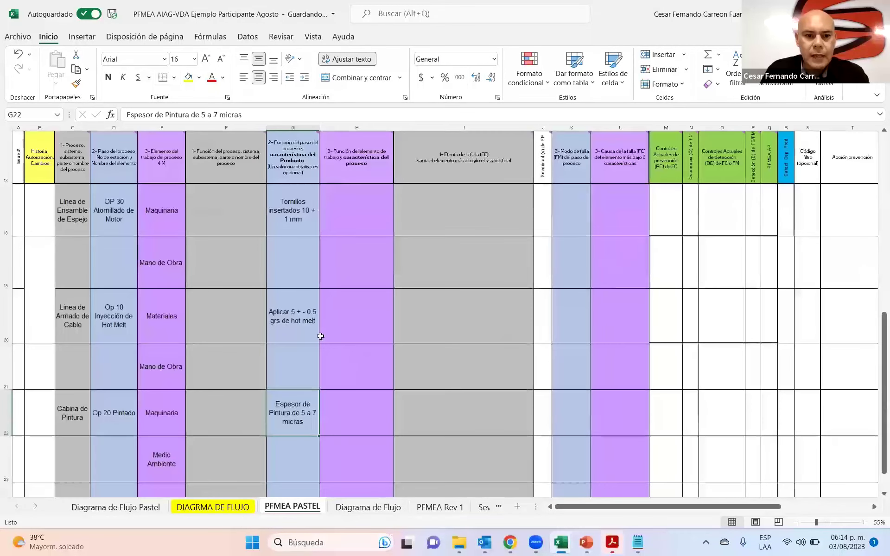
click(286, 127)
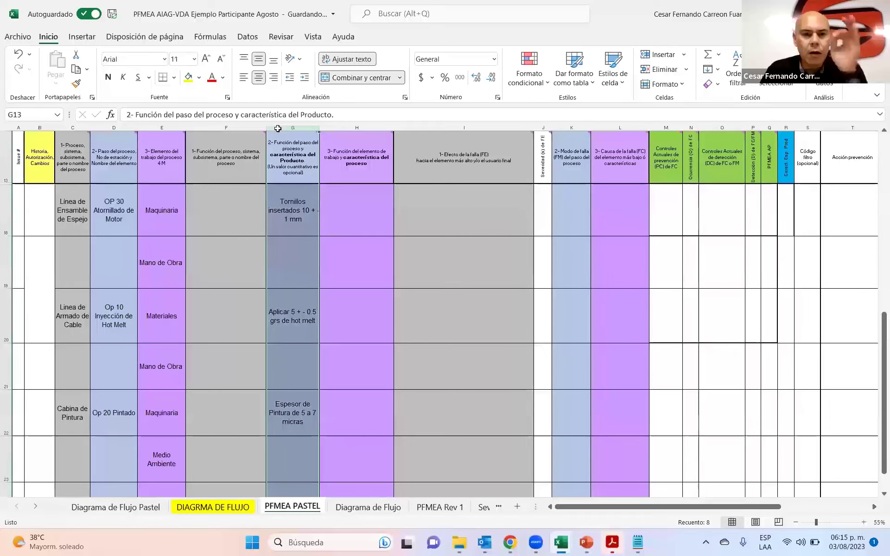
mouse_move(277, 129)
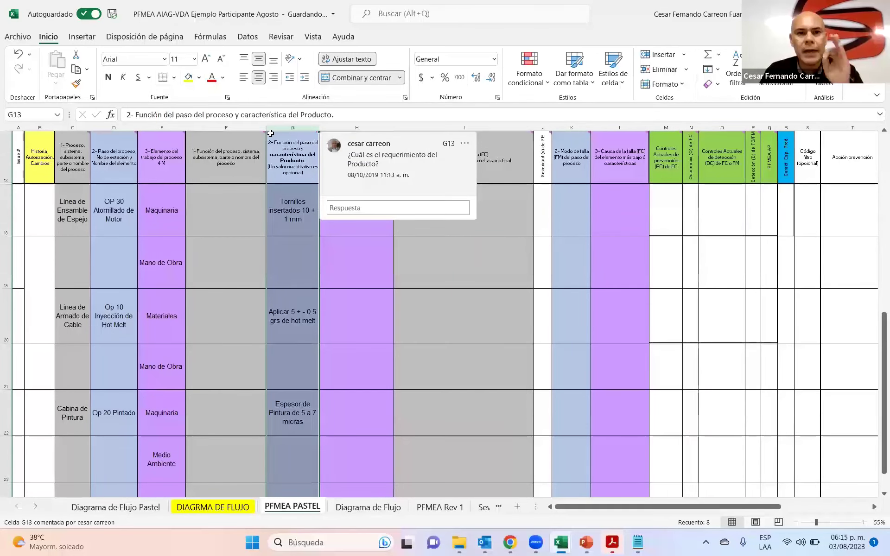
ctrl+click(113, 126)
mouse_move(128, 154)
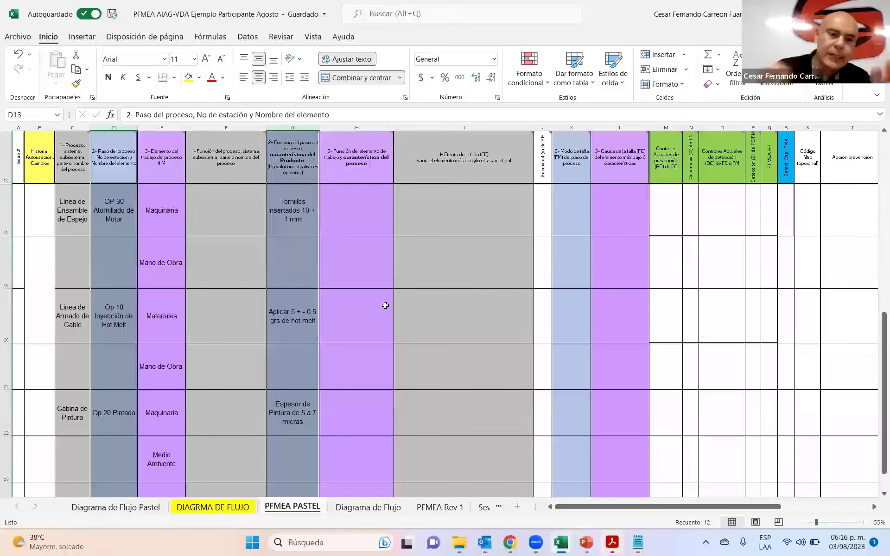
Step: In cell F18, enter the first process function line "I = Para poder ensamblar correctamente la botonera"
click(199, 207)
scroll(199, 214, up, 1)
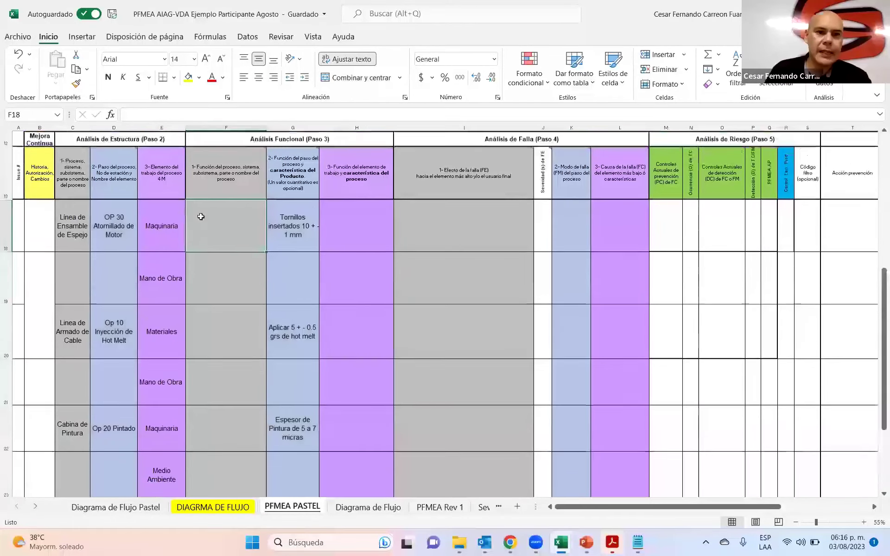
key(F2)
text(I = Para que cumpla con el horneado en tiempo correspondiente C = Para que tenga la consistencia adecuada U = Para que cumpla con los requerimientos de sabor)
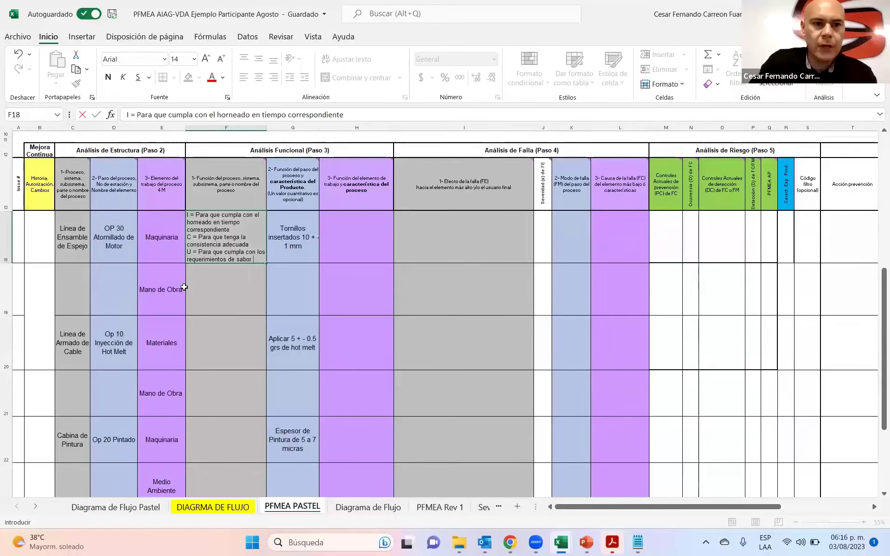
key(ctrl+z)
key(BackSpace)
key(BackSpace)
text(der ensamblar)
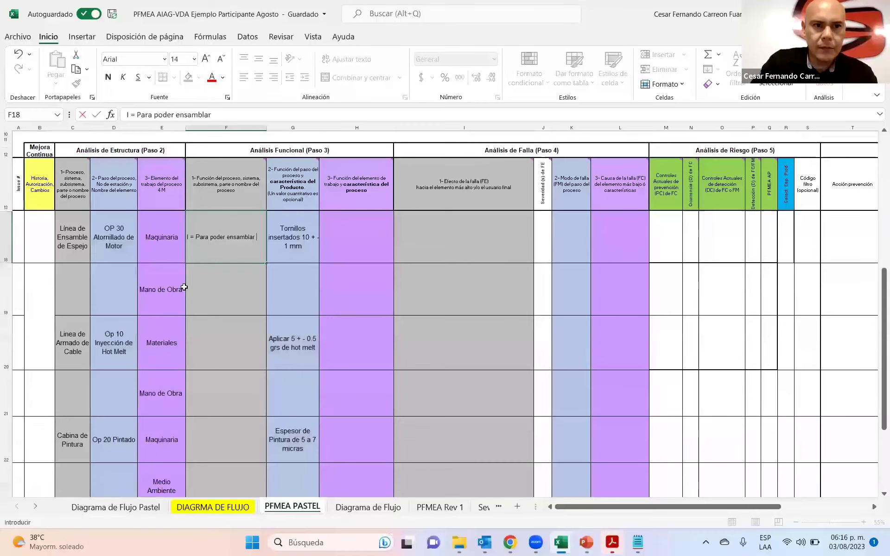
text( correctame)
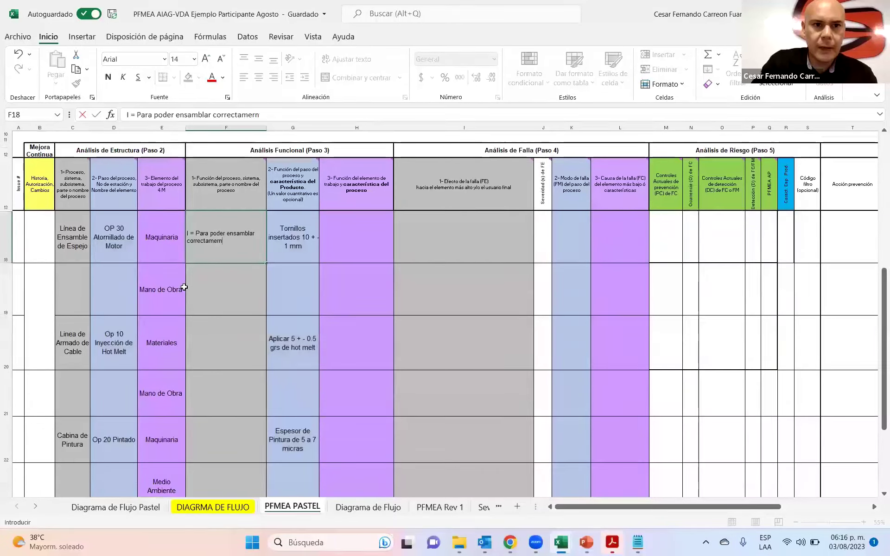
text(nte la botonera)
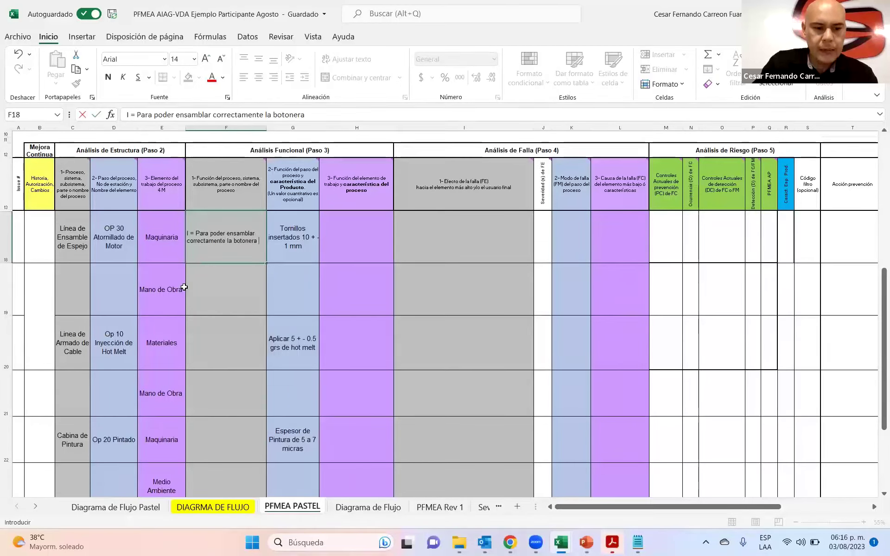
Step: Add a second line in cell F18 reading "C = Para conectar la consola al radio"
key(alt+Return)
text(U =)
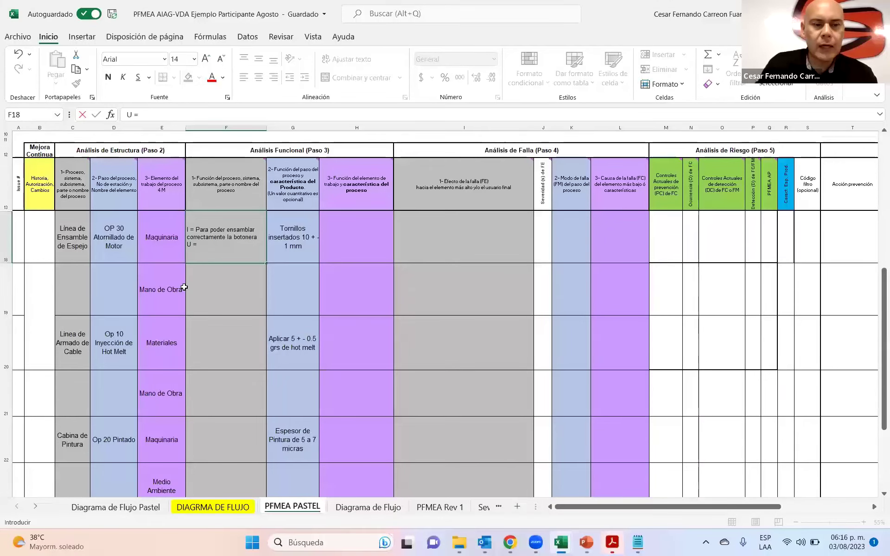
key(BackSpace)
key(BackSpace)
text(C)
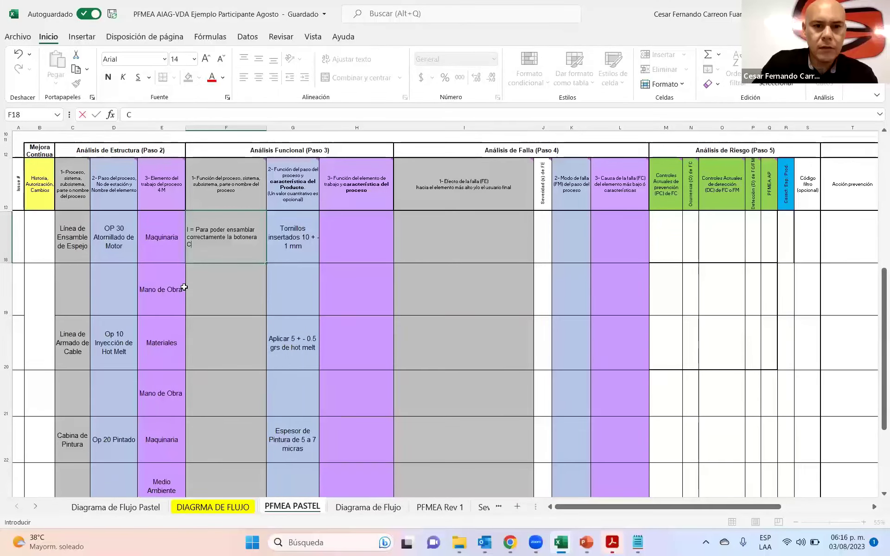
text( = )
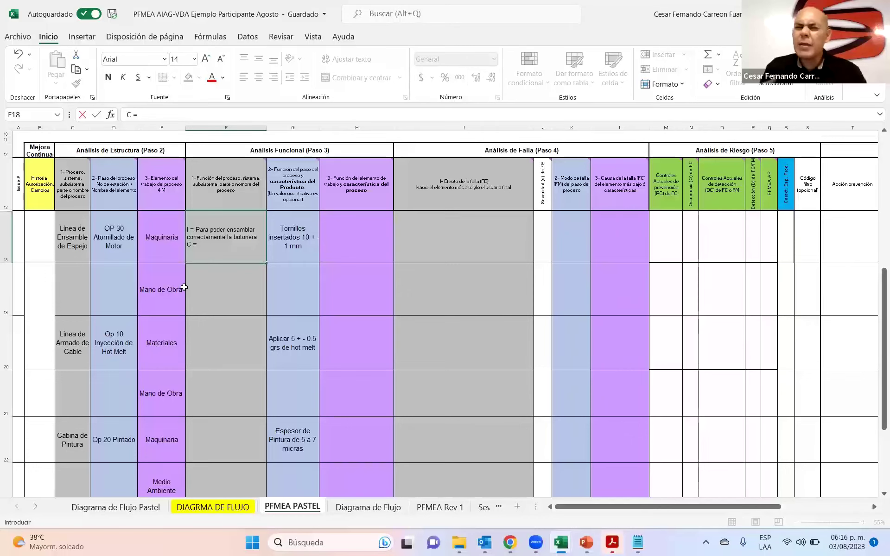
text(Para conectaer )
text(l)
text(la)
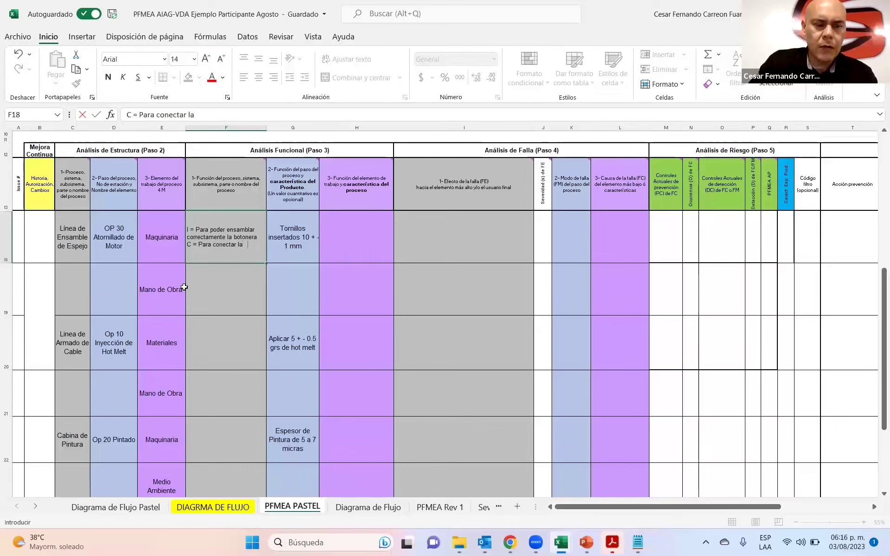
text( consola la radio)
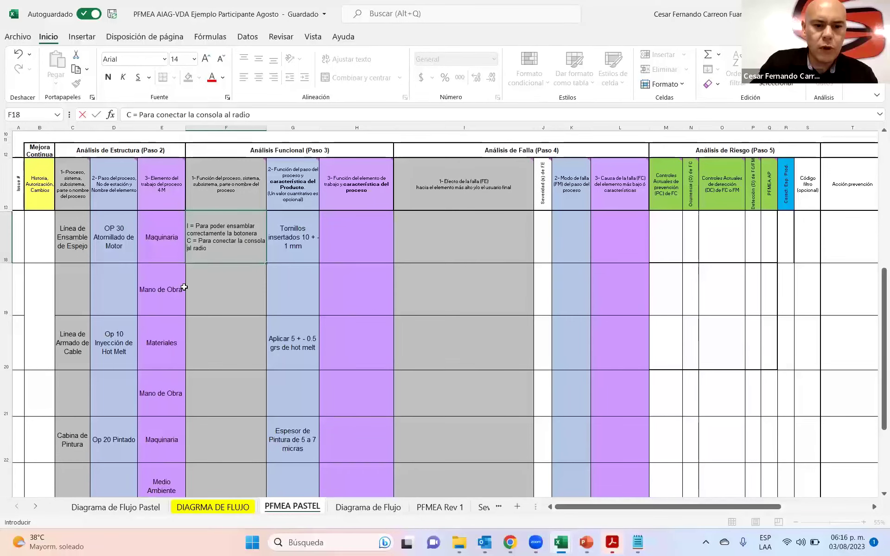
Step: Add a third line in cell F18 reading "U = Para poder cambiarle al radio adecuadamente"
key(alt+Return)
text(U =)
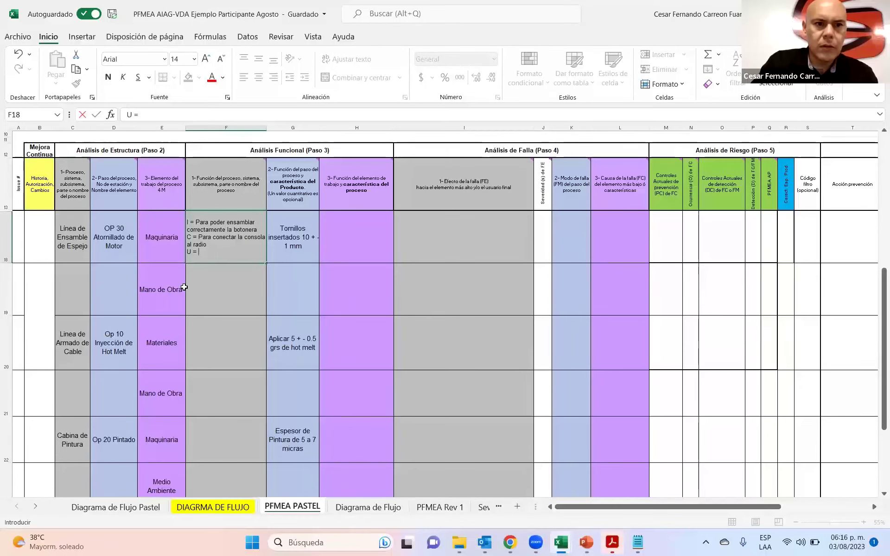
text( Pa)
key(BackSpace)
text(Para poder. camb)
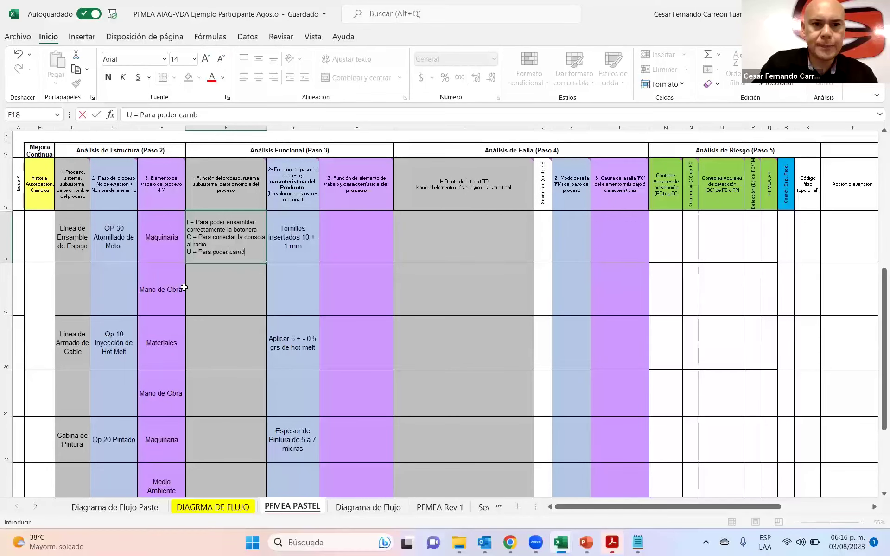
text(iarle al radio adecuadamente)
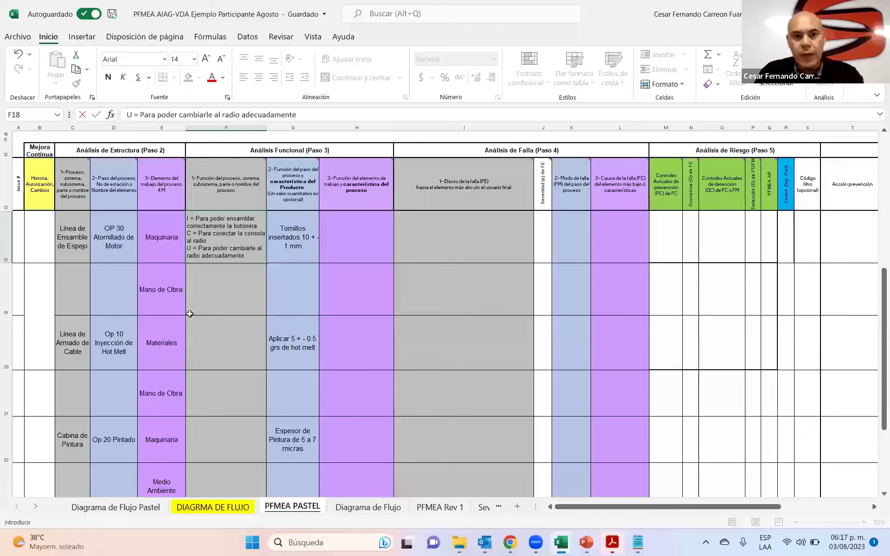
Step: In cell F20, enter the first process function line "I = Para que se unan correctamente ambos cables de fibra óptica"
click(237, 329)
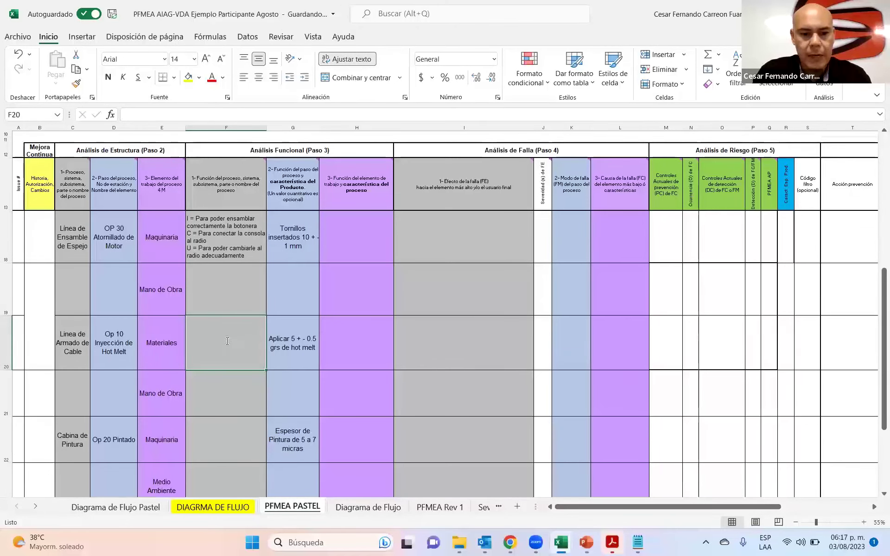
text(I = Para que se)
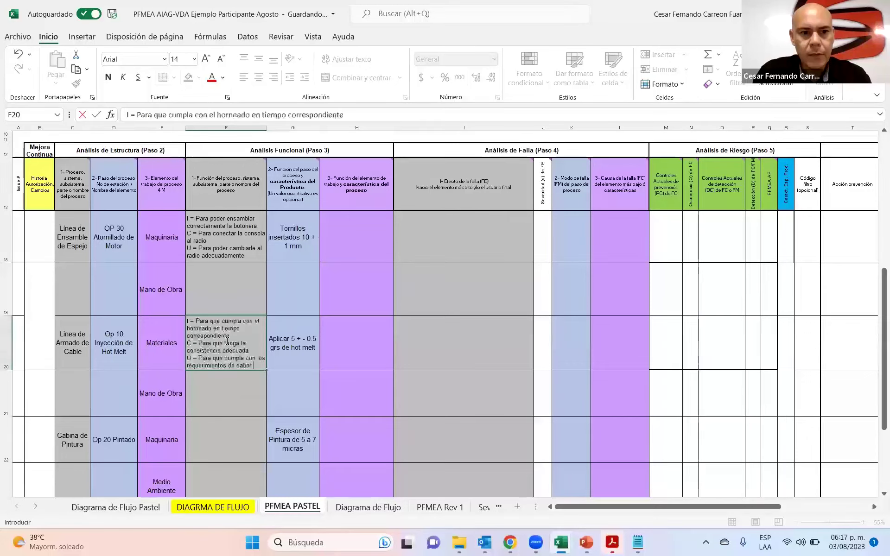
text( uns)
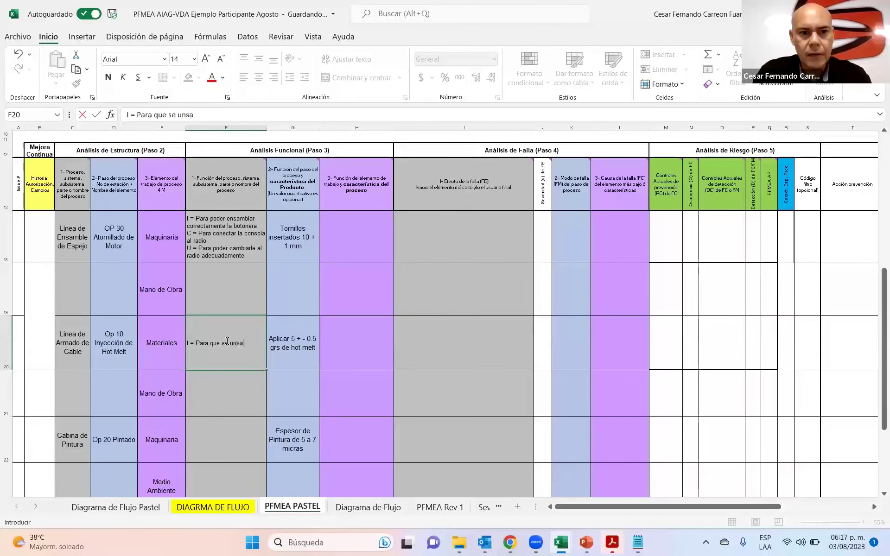
key(BackSpace)
text(an )
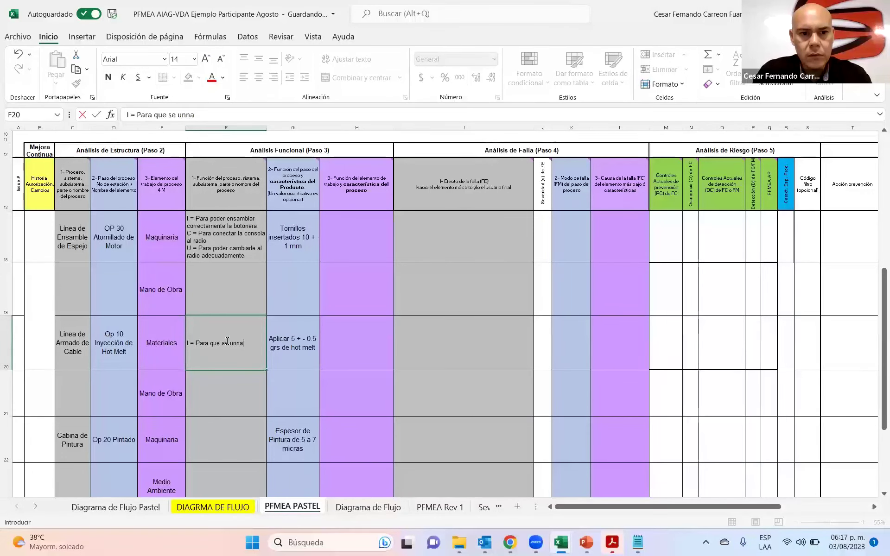
text(cofrre)
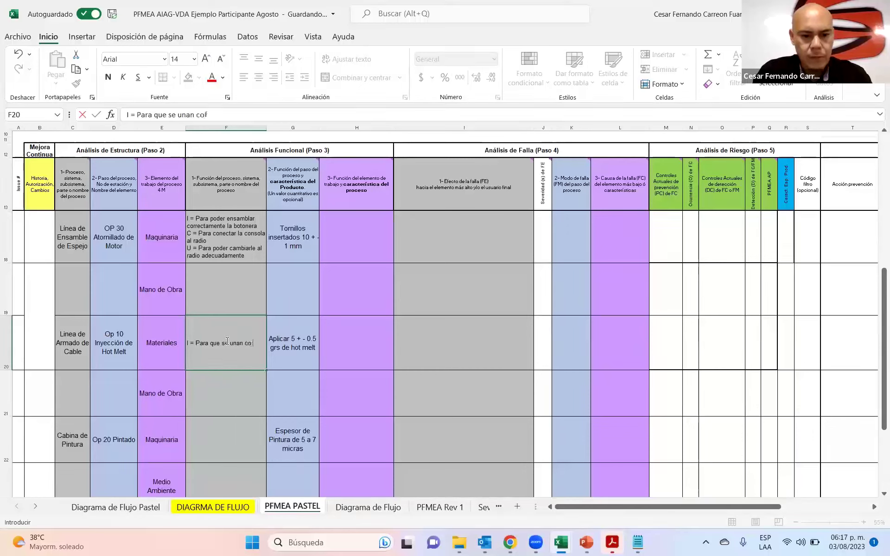
key(BackSpace)
key(BackSpace)
key(BackSpace)
key(BackSpace)
text(rrect)
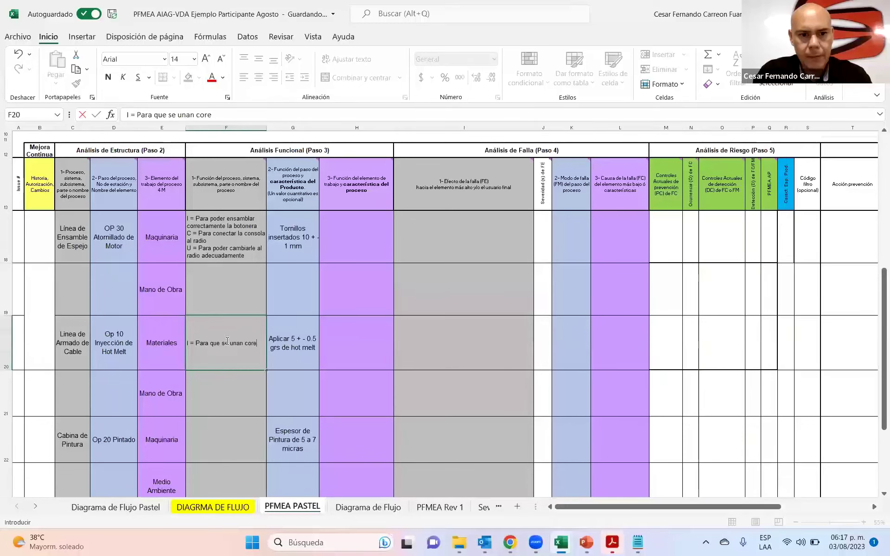
text(amente am)
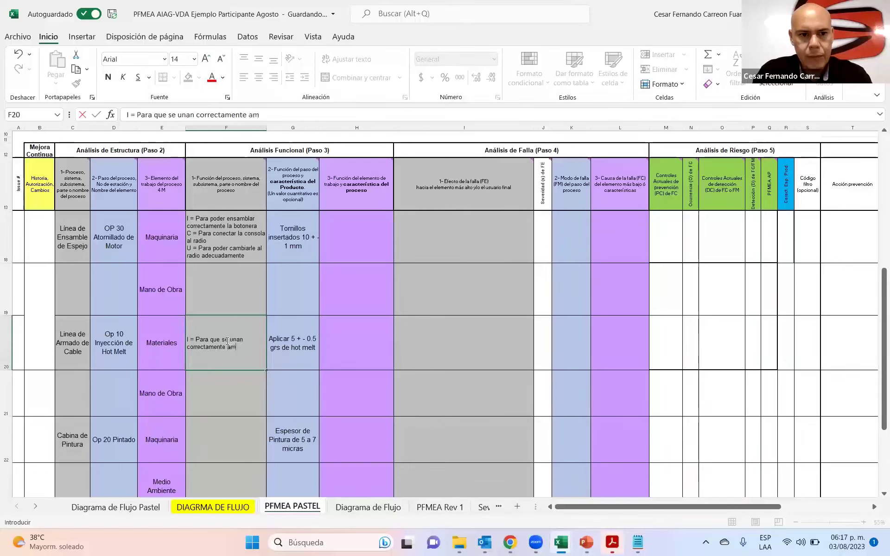
text(bos cables de )
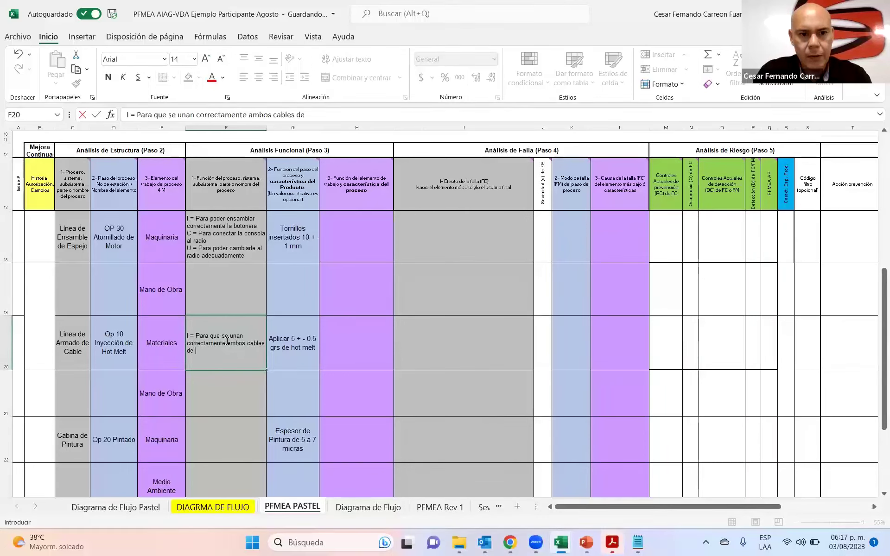
text(fibra óptica)
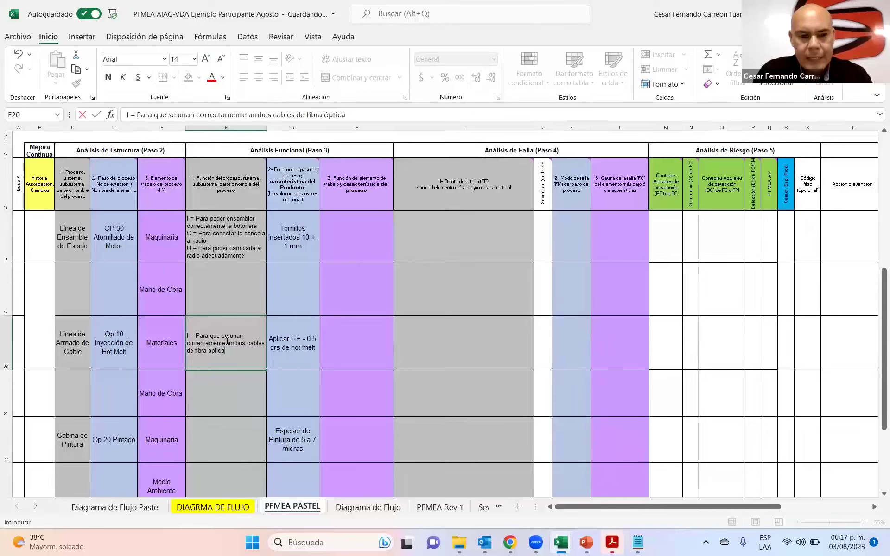
Step: Add a second line in cell F20 reading "C = Para poder transmitir con la velocidad adecuadas"
key(alt+Return)
text(C =)
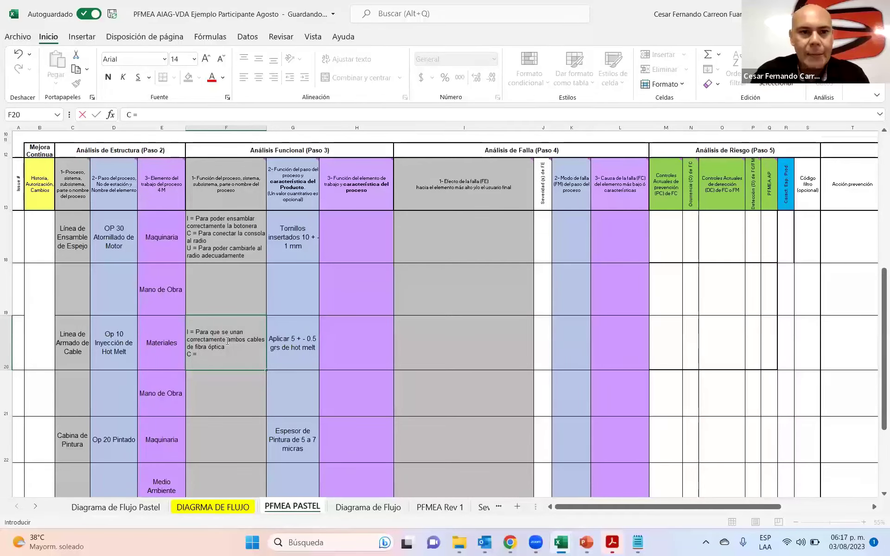
text(Par)
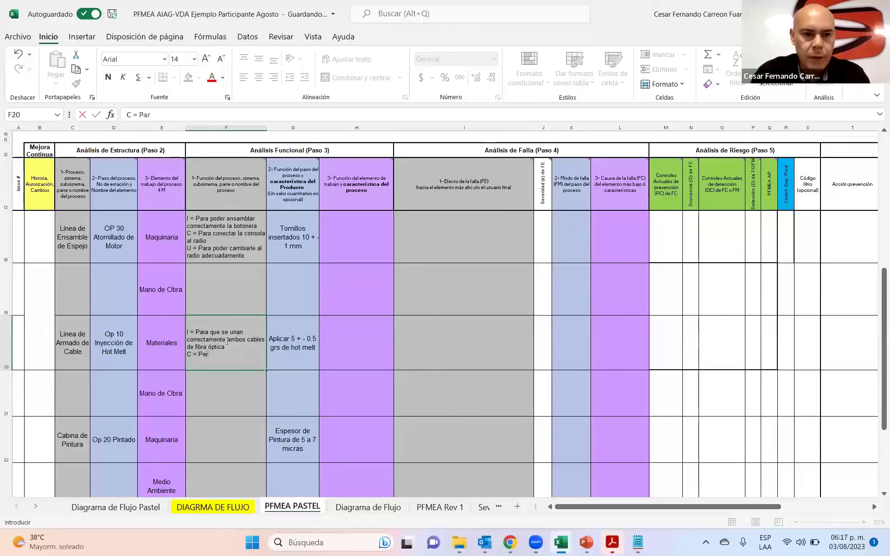
text(a poder transmir)
text(ir con)
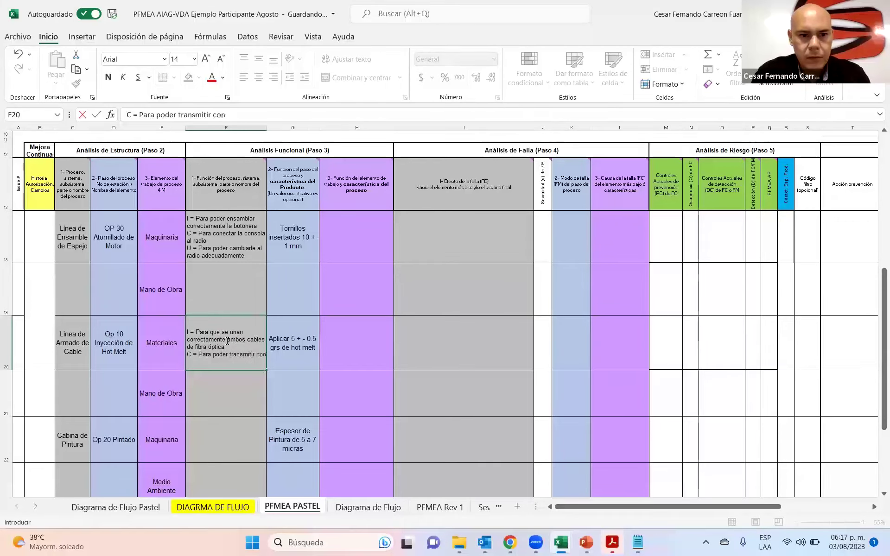
text( la velocidad adecud)
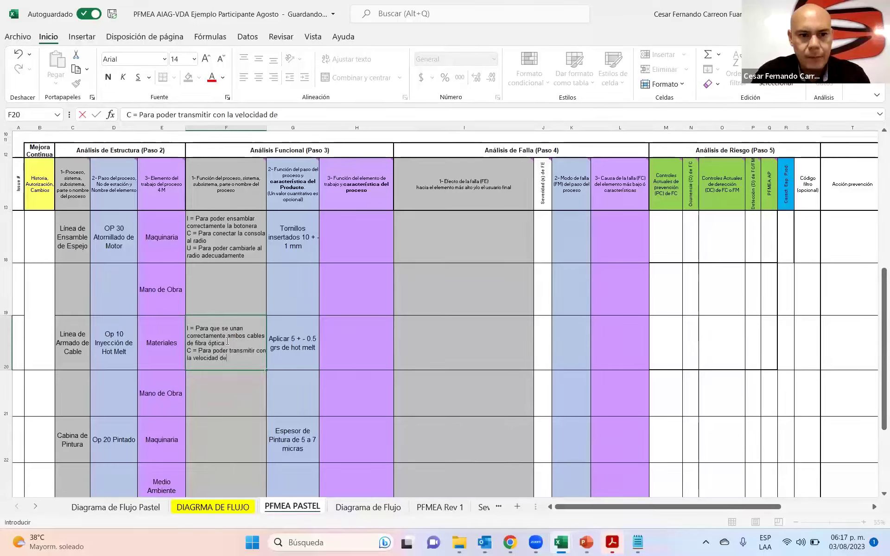
key(BackSpace)
text(adas)
Step: Add a third line in cell F20 reading "U = Para poder conectar con las velocidad correcta a internet"
key(alt+Return)
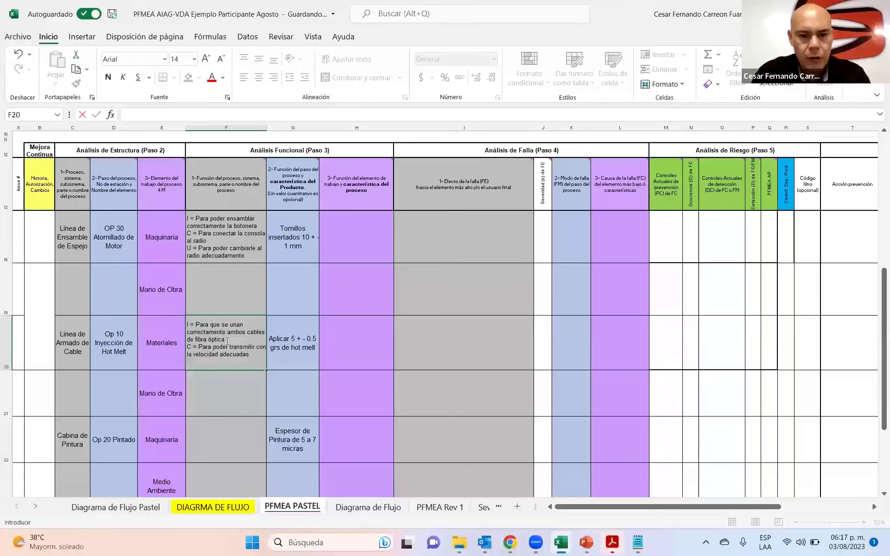
text(U = )
text(Para poder cone)
text(ctar con l)
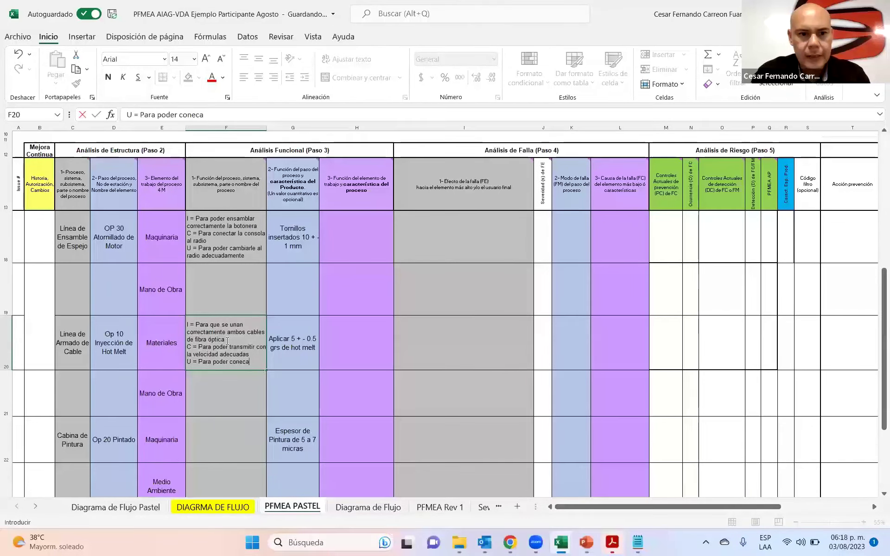
text(as )
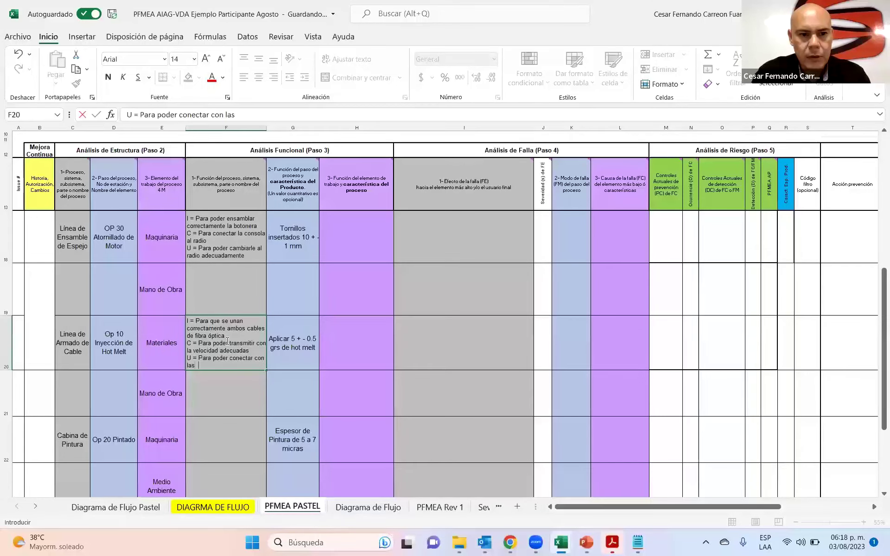
text(velocidad )
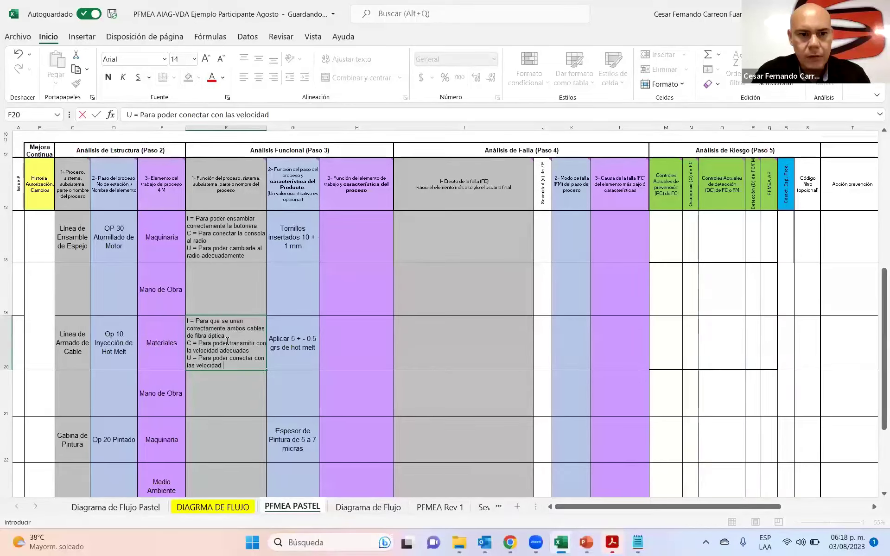
text(correct)
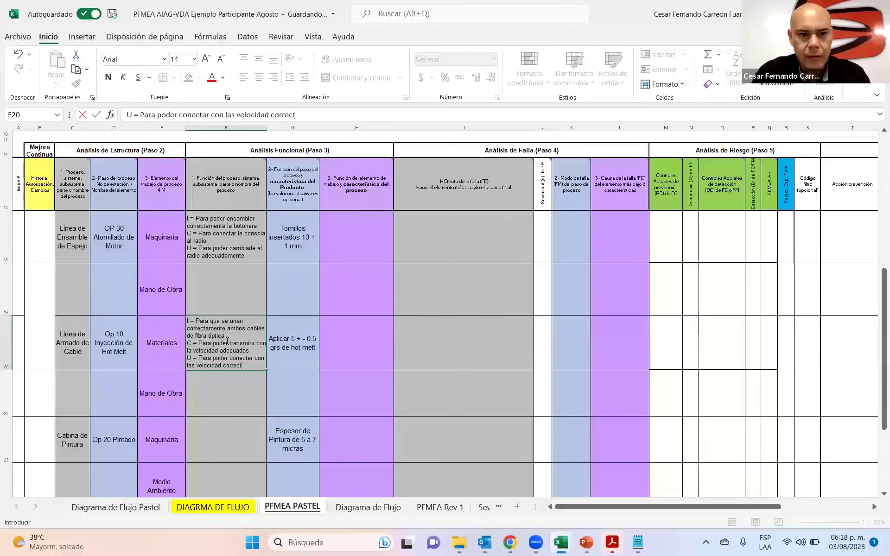
text(a a internet)
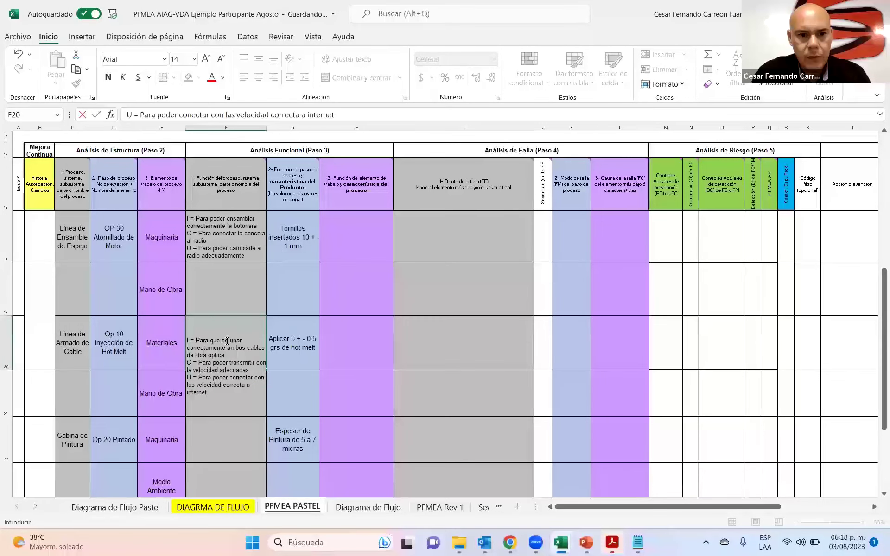
key(Return)
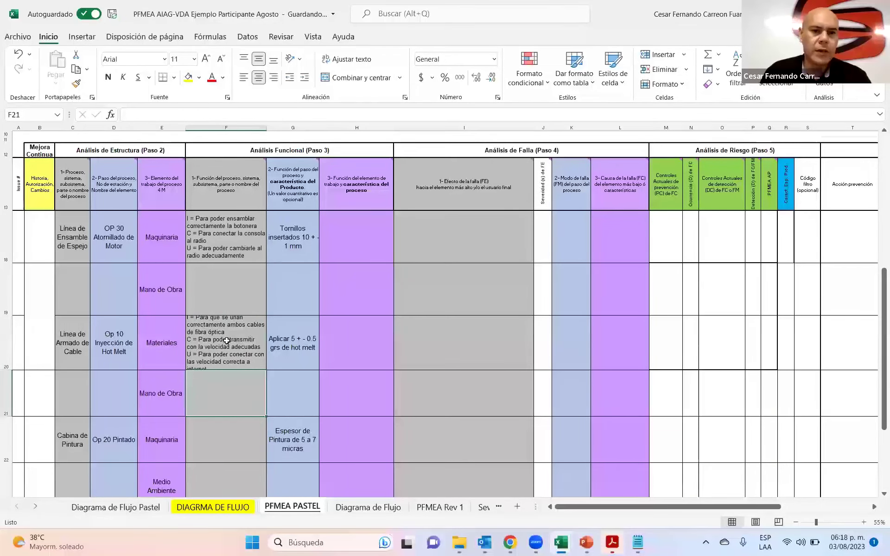
Step: Widen column F so the F20 function text fits, and slightly reduce the heights of rows 20 and 18
click(227, 341)
drag(267, 127, 276, 127)
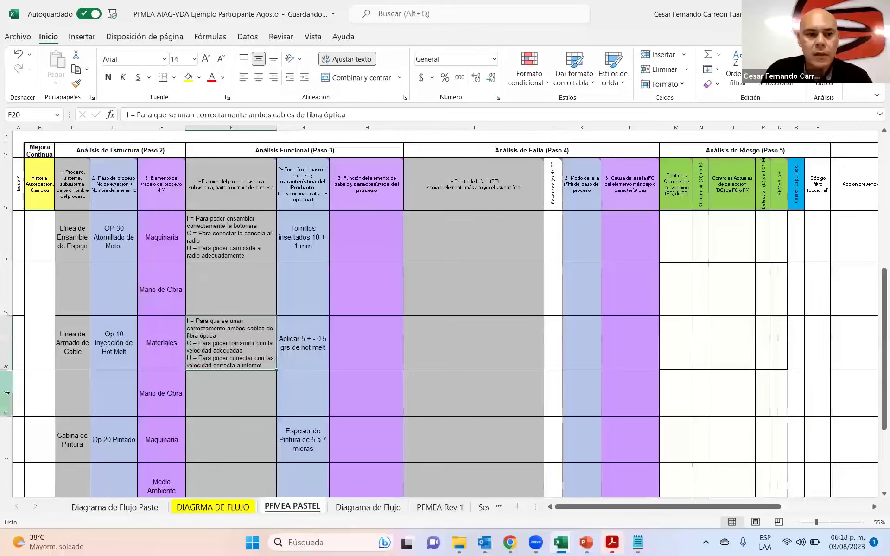
drag(8, 369, 9, 366)
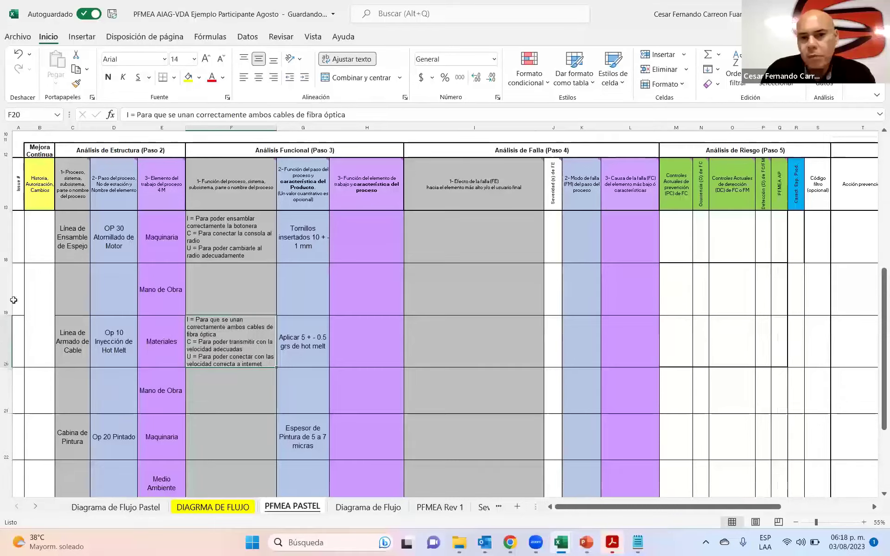
drag(9, 262, 9, 255)
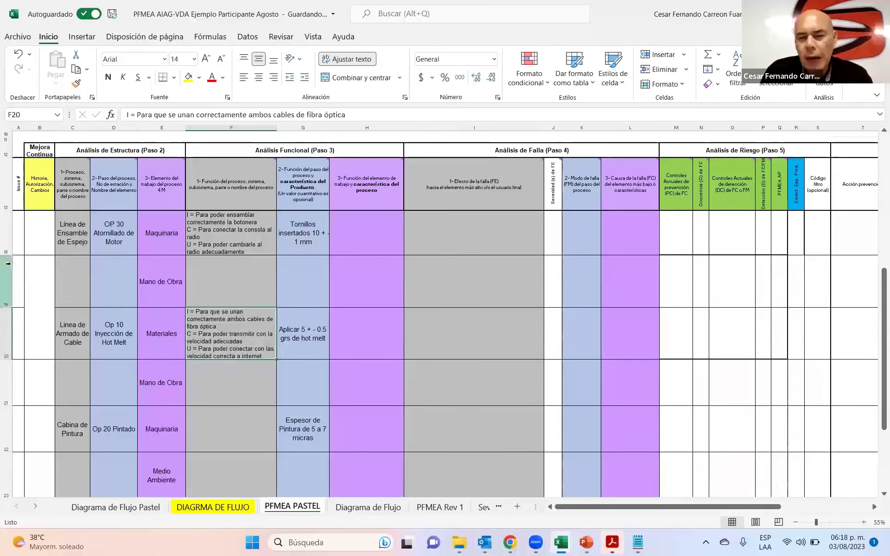
Step: Increase the font size of the Paso 2 and Paso 3 column headers in C13:H13 by two increments
mouse_move(234, 172)
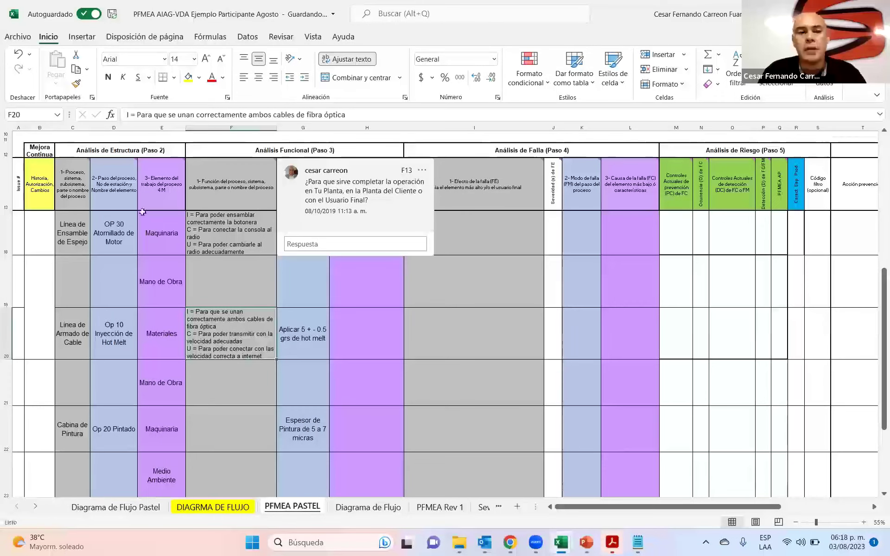
drag(80, 193, 366, 186)
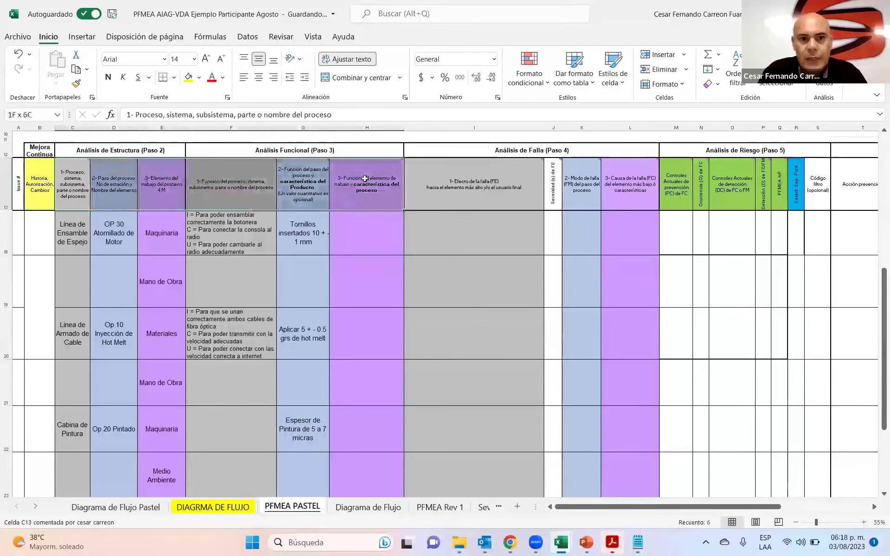
click(204, 59)
click(204, 59)
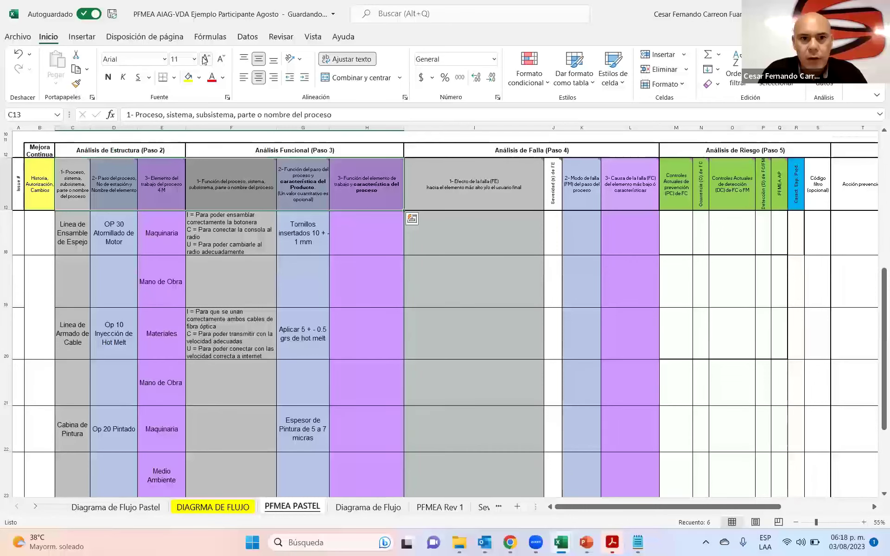
Step: Widen column G slightly to give its header and product characteristics more room
click(242, 235)
click(232, 185)
click(304, 185)
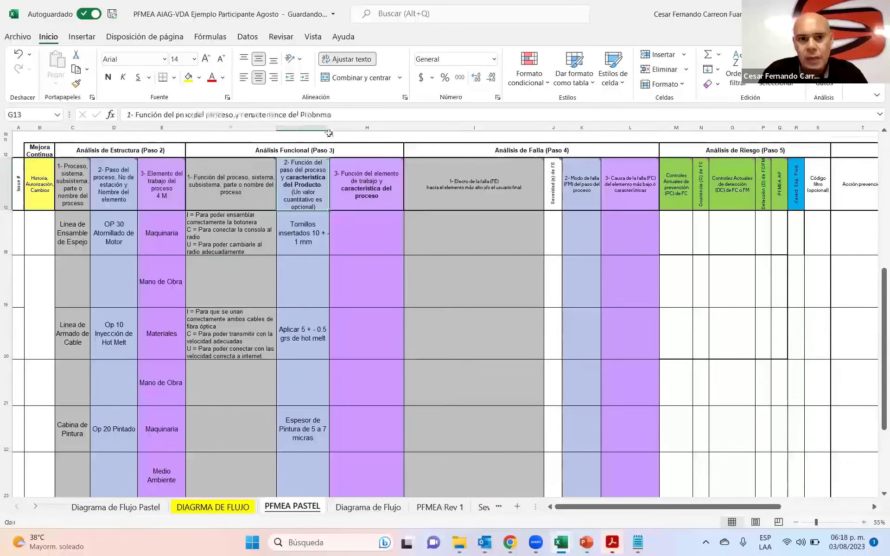
drag(334, 127, 339, 128)
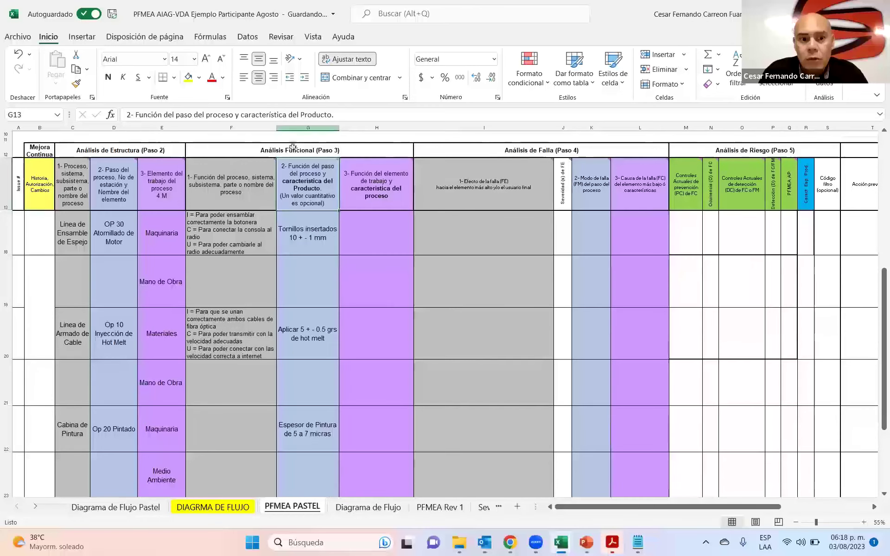
click(257, 236)
Step: Enter the first line of cell F22 as "I = Para pasar la prueba de adherencia que le hacen a la pieza"
click(215, 432)
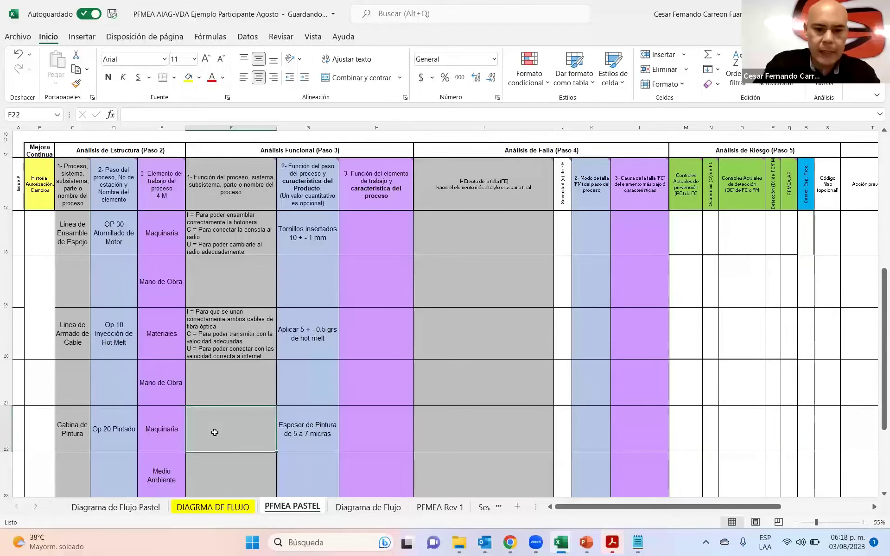
text(I)
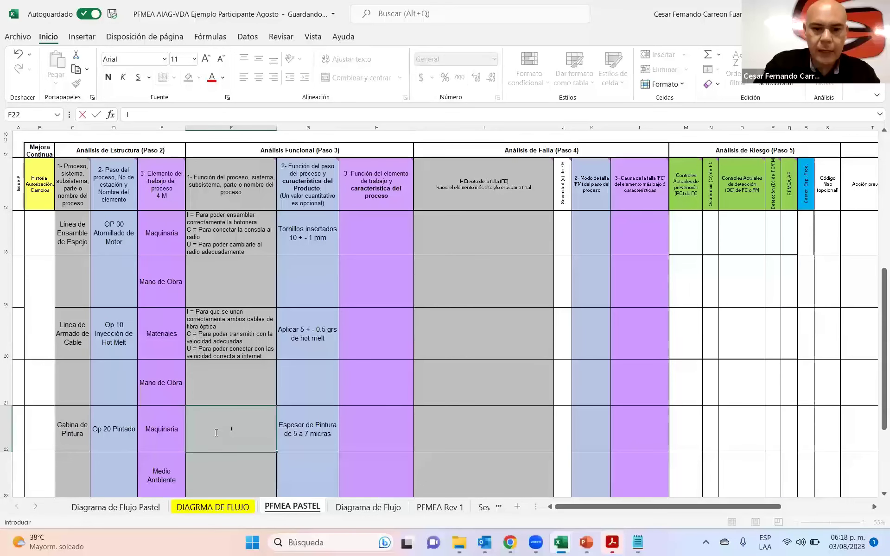
text( = Para)
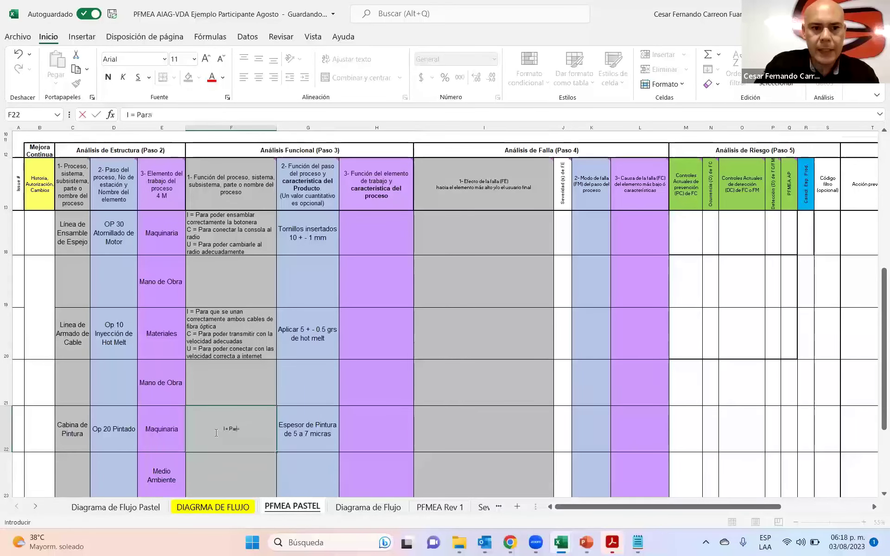
text( pasar l)
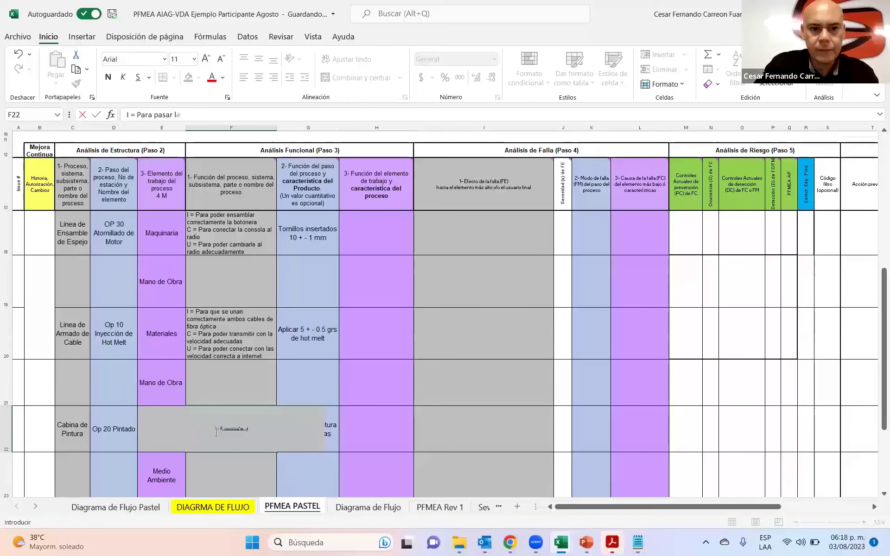
text(a prueba de adh)
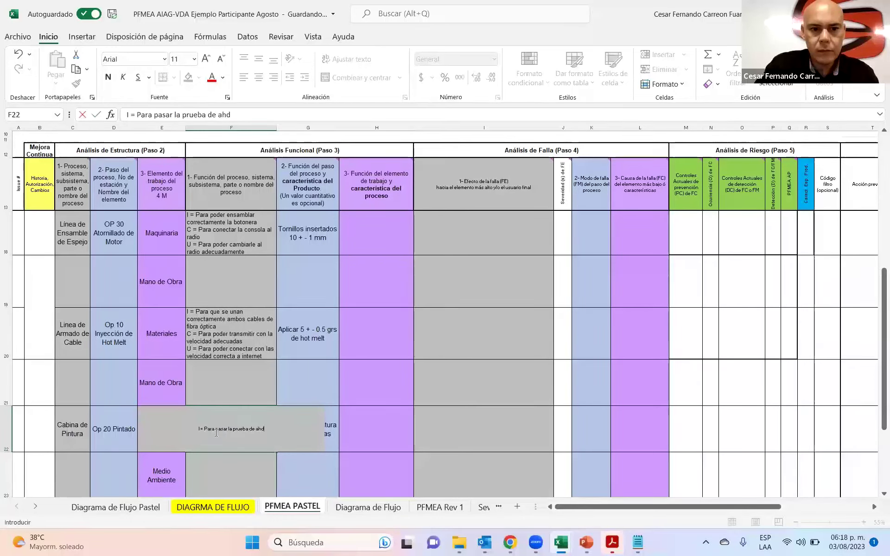
text(erencia)
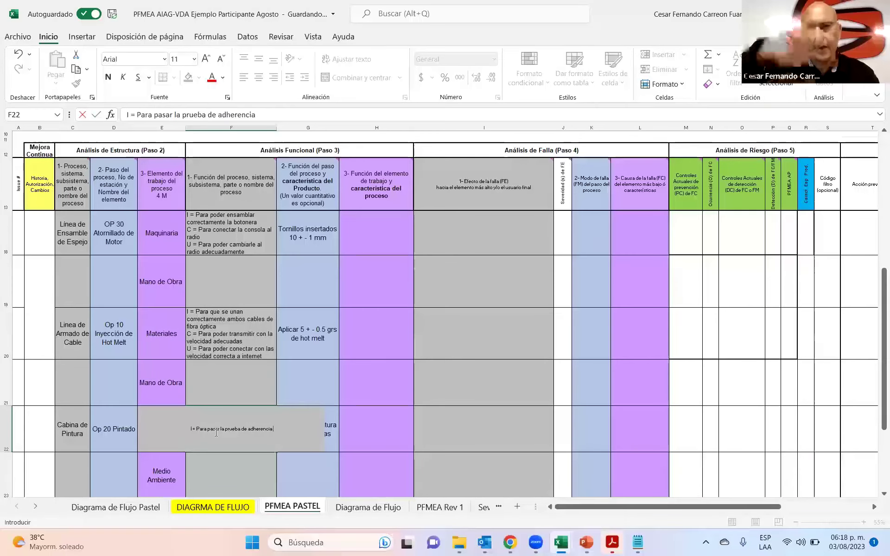
text( que l)
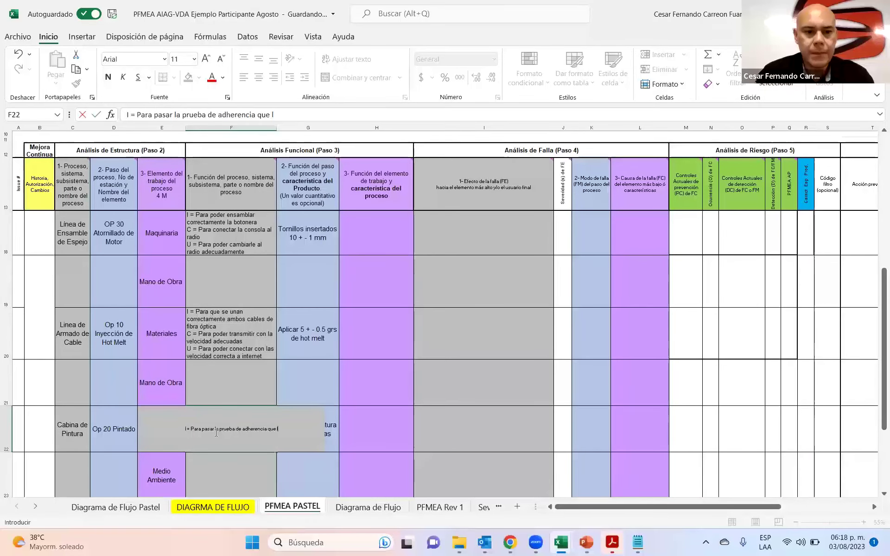
text(e hacen a la peiz)
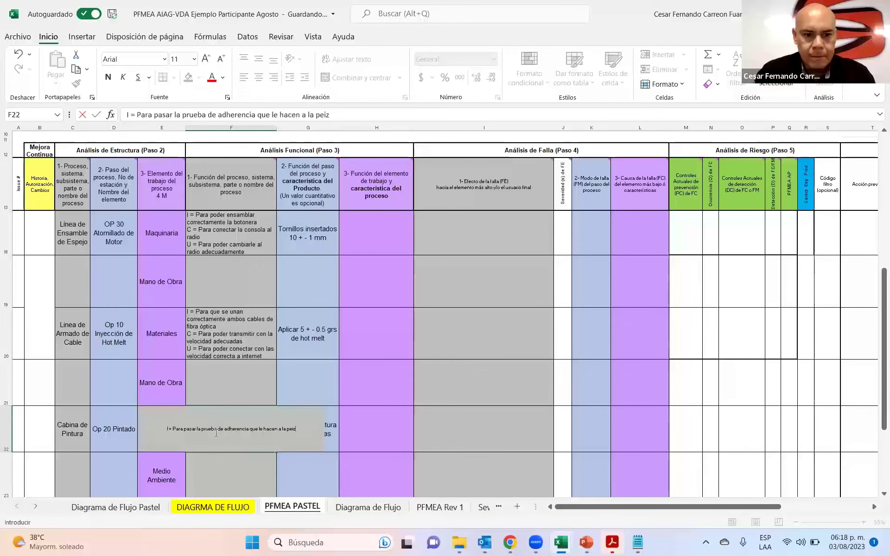
key(BackSpace)
key(BackSpace)
key(BackSpace)
text(ieza)
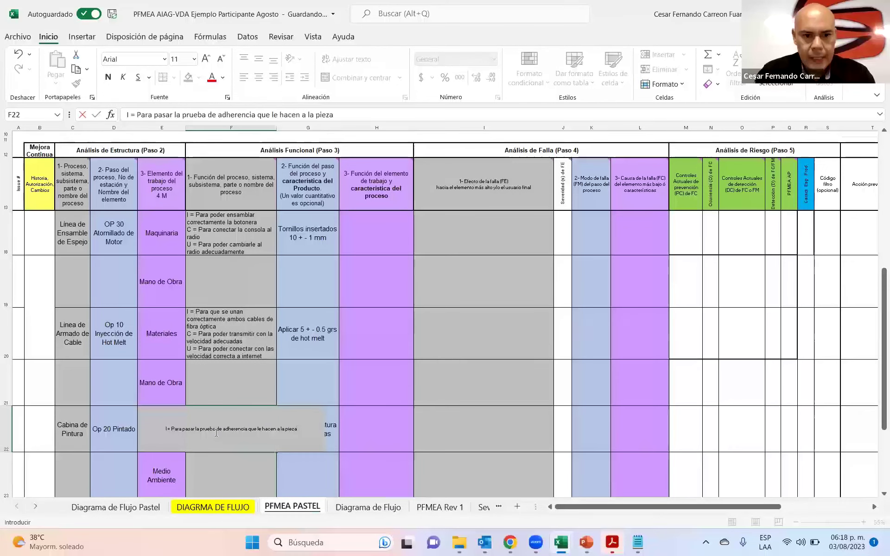
Step: Add a second line in cell F22 reading "C = Cumplir con la tonalidad que tiene el auto"
key(alt+Return)
text(C =)
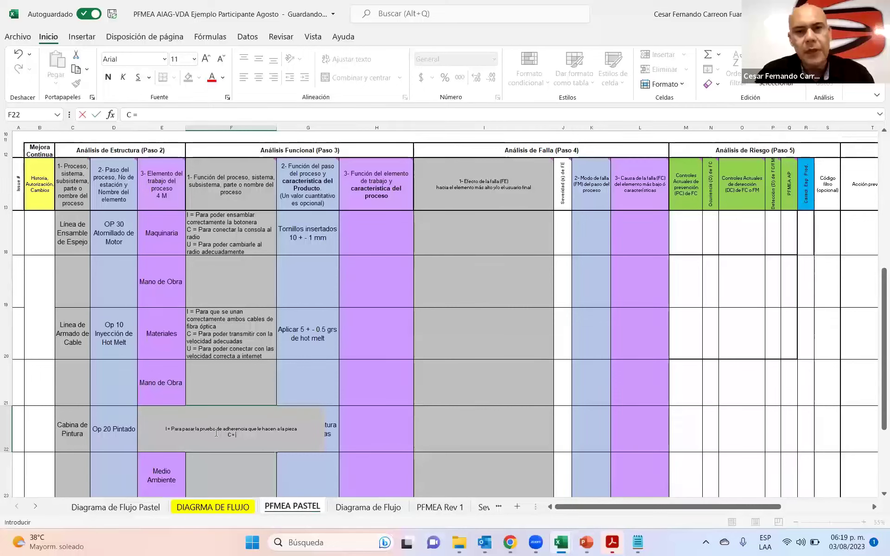
text(Cumplir con la tona)
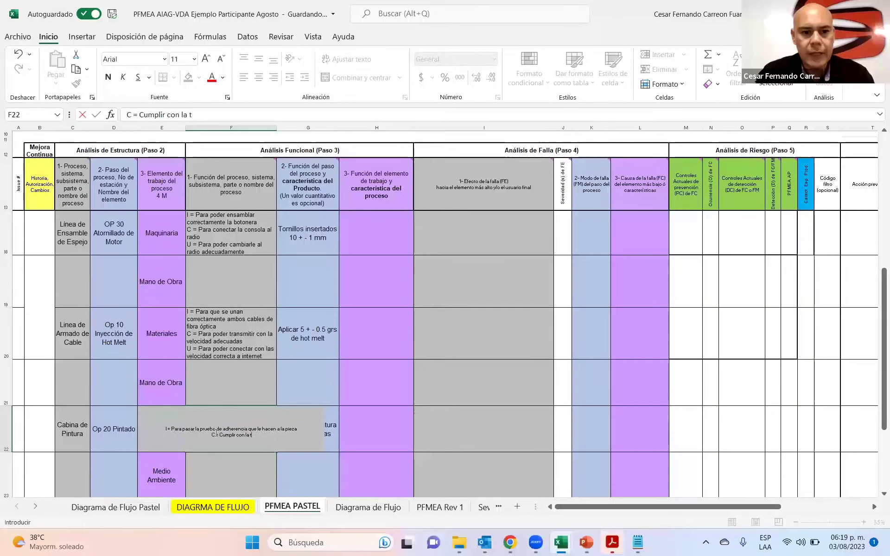
text(ad)
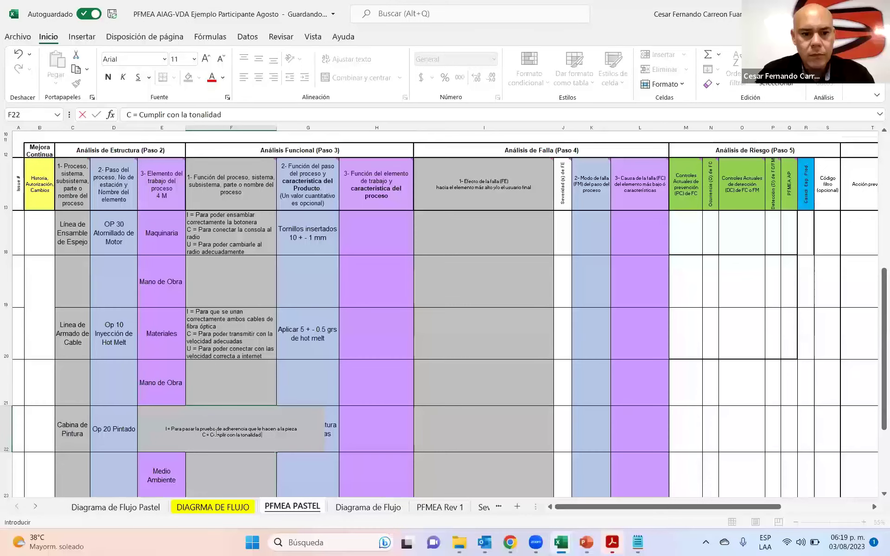
text( que tiene)
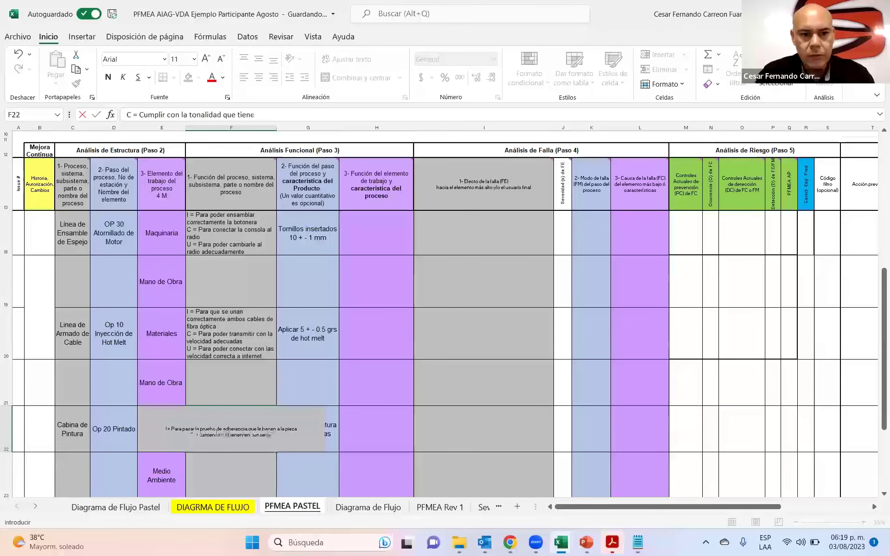
text( el auto)
Step: Add a third line in cell F22 reading "U = Para cumplir con el tiempo de vida de la pieza"
key(alt+Return)
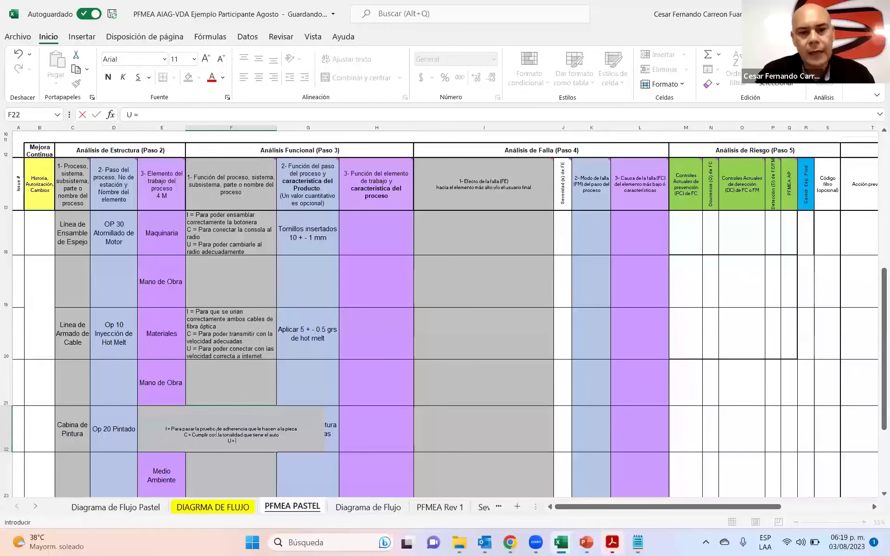
text(cum)
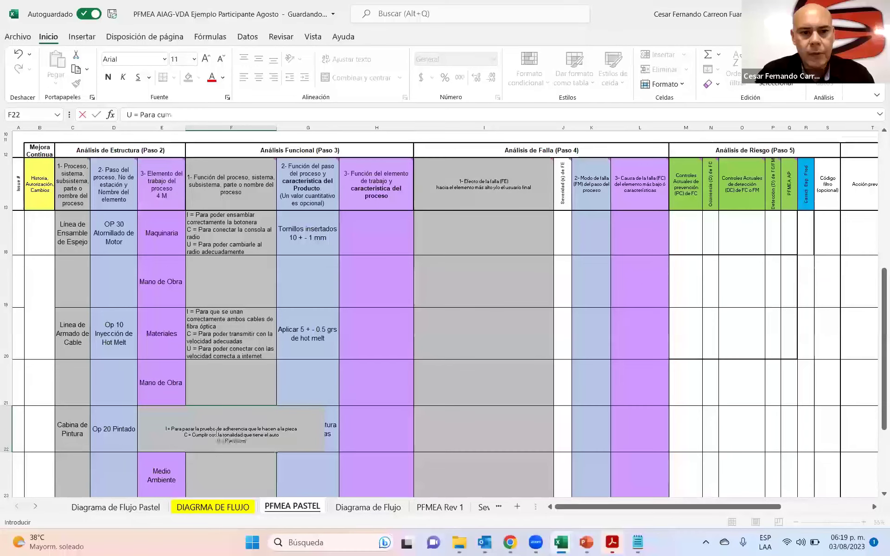
text(plir con el tiempo)
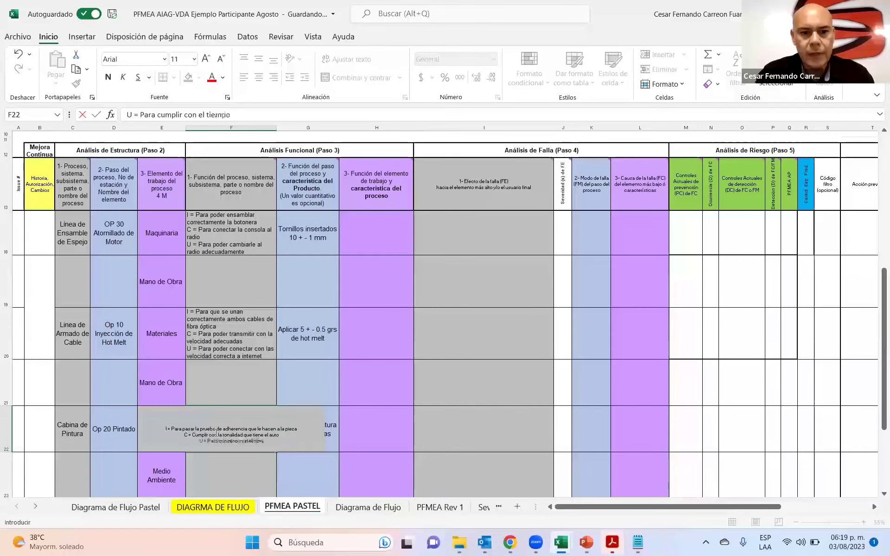
text( de vida de la pieza)
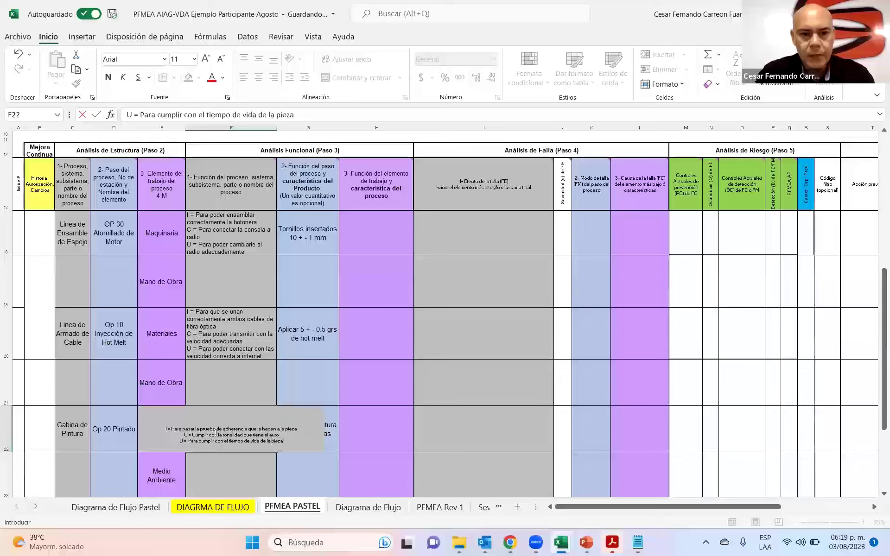
key(ctrl+Return)
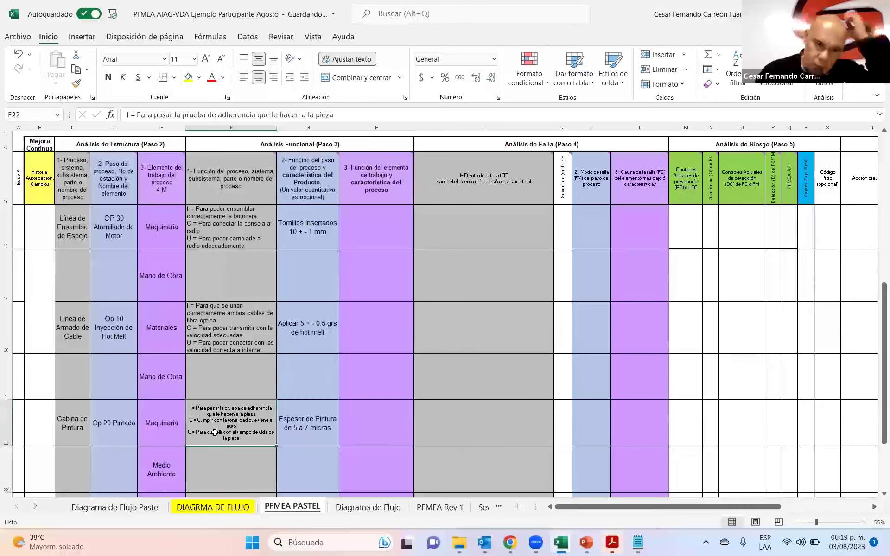
Step: Set the font size of the structure and functional analysis entries in C18:H23 to 14
click(218, 218)
drag(88, 231, 365, 463)
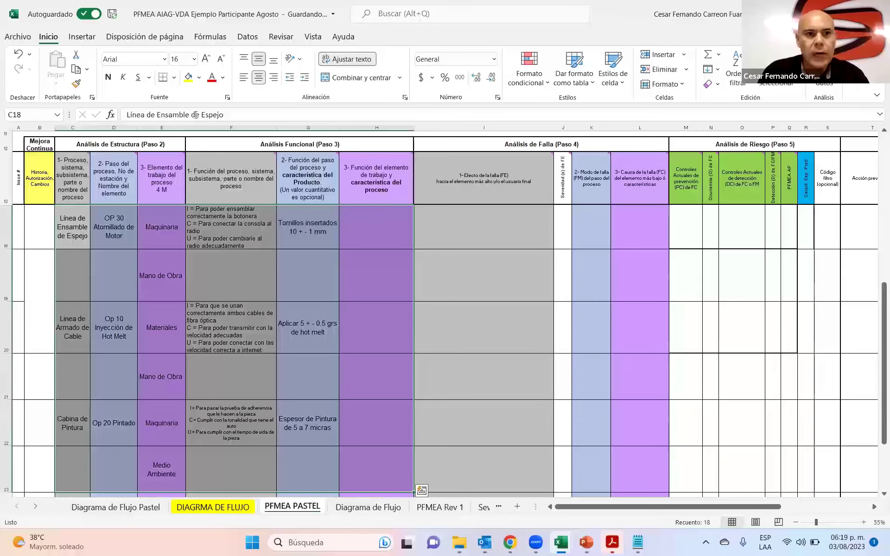
click(184, 59)
text(16)
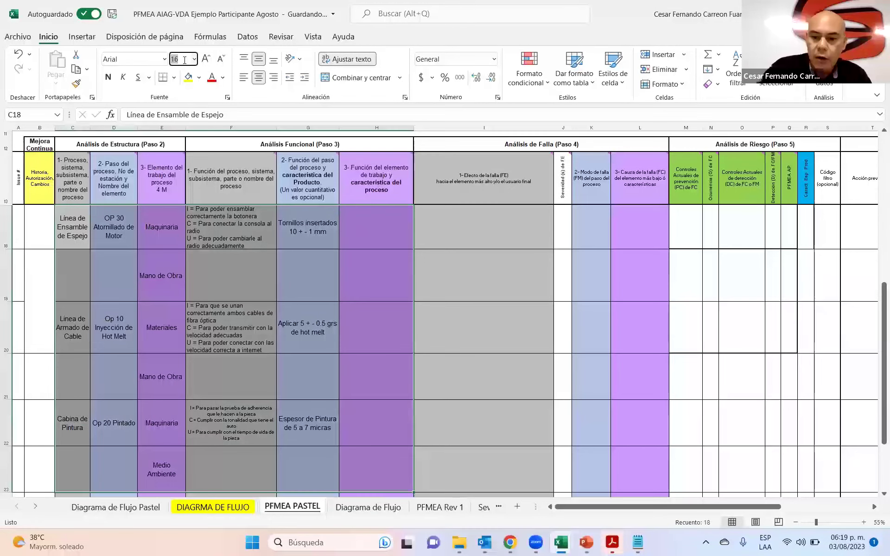
text(4)
key(Return)
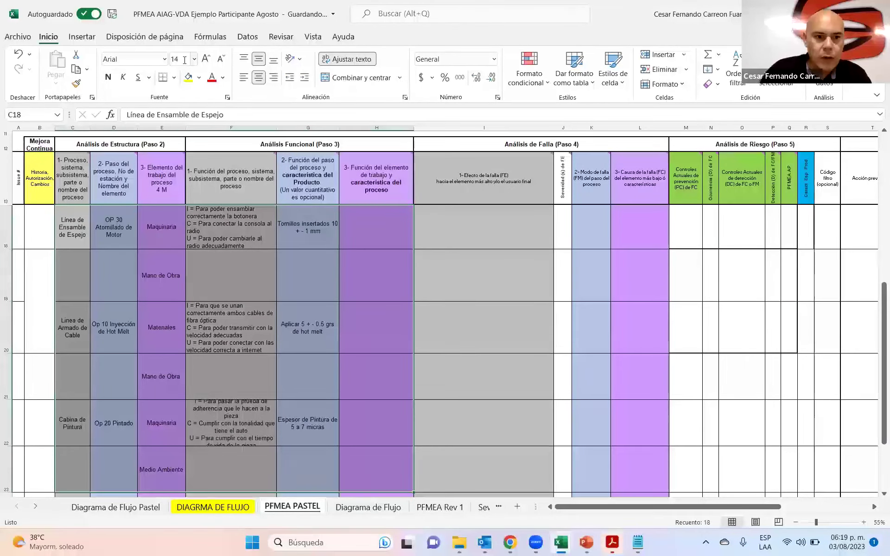
Step: Widen column F slightly so its function texts fit, and left-align the entries in F18:F22
click(242, 334)
drag(277, 128, 290, 129)
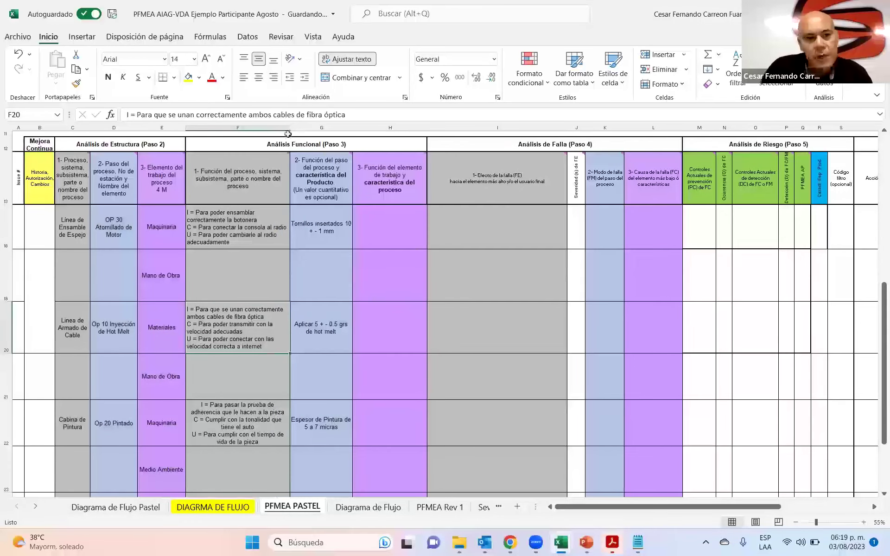
click(314, 423)
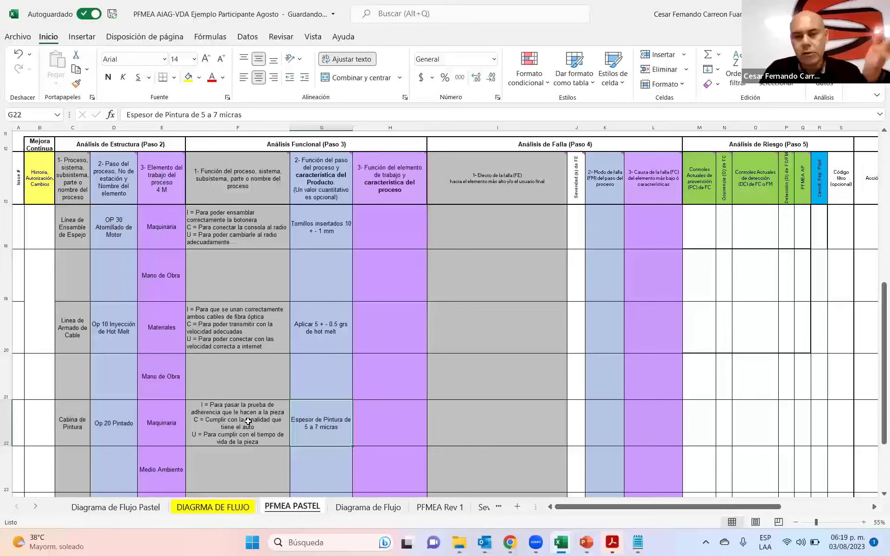
drag(245, 421, 254, 236)
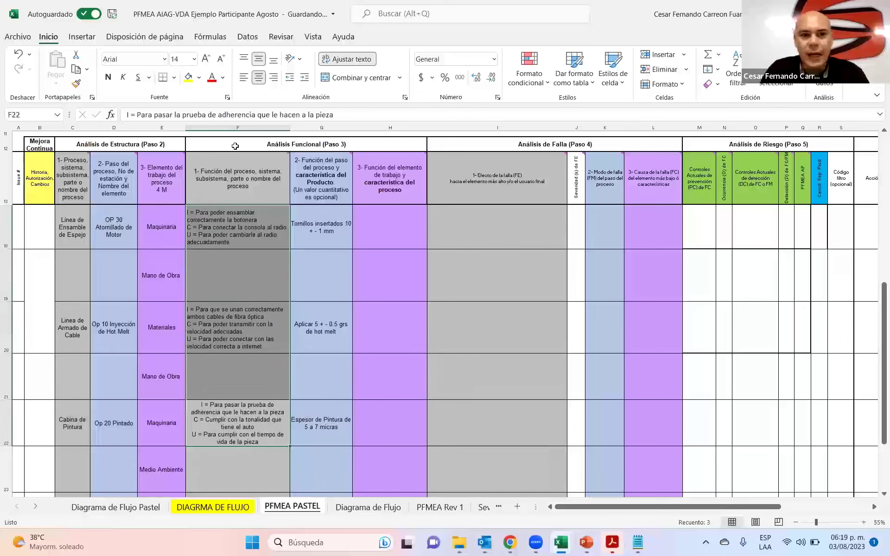
click(243, 77)
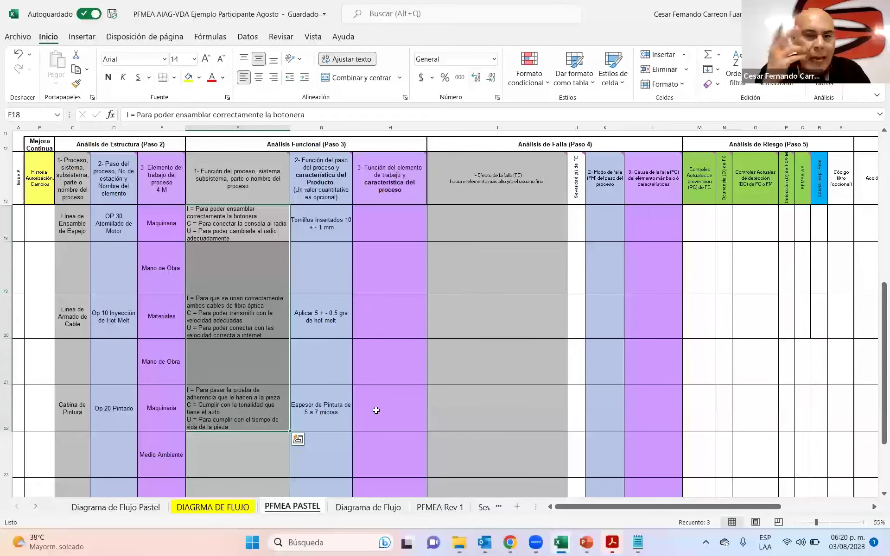
click(321, 128)
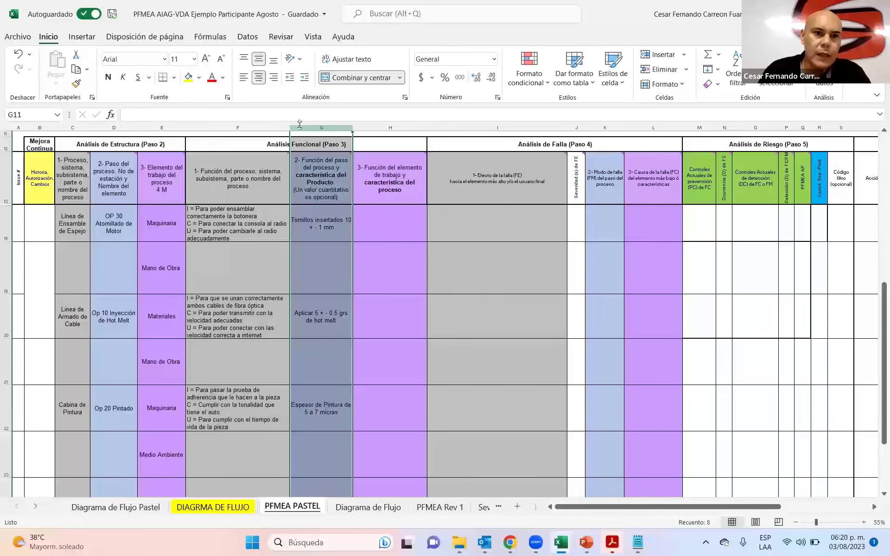
click(249, 127)
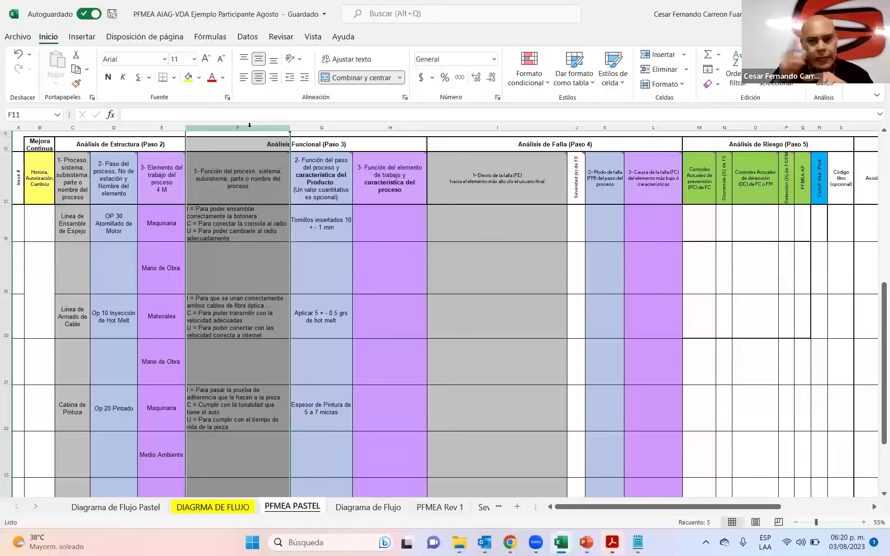
click(157, 127)
click(380, 127)
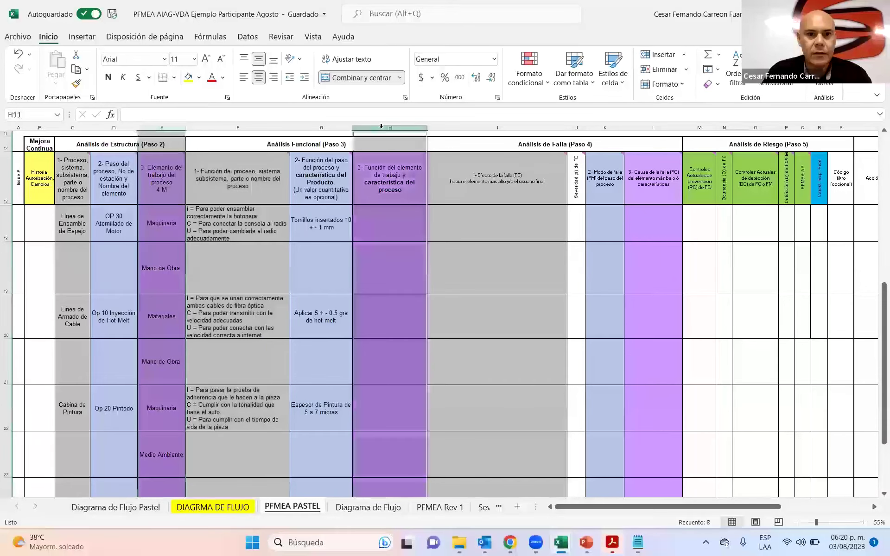
Step: Enter "Torque de 1.5 a 2 NM" in cell H18 as the process characteristic for the OP 30 Maquinaria element
click(366, 226)
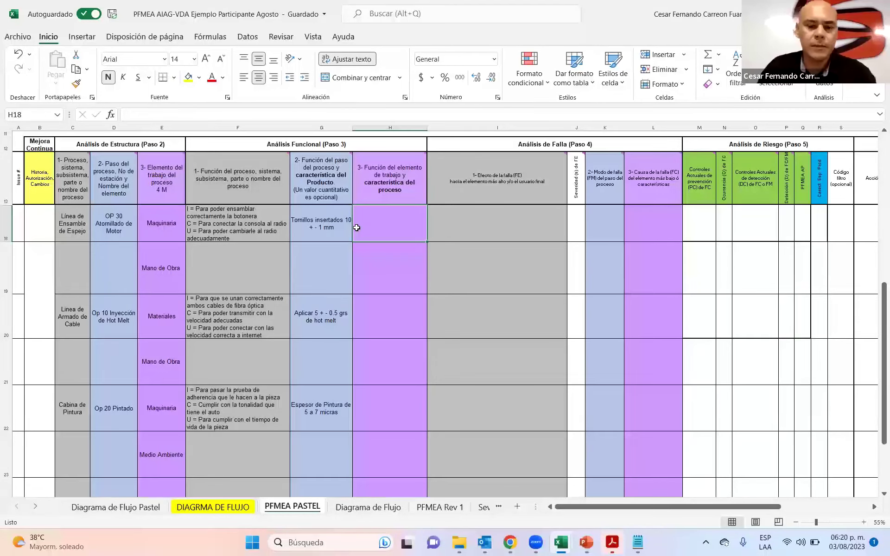
text(tORQIE)
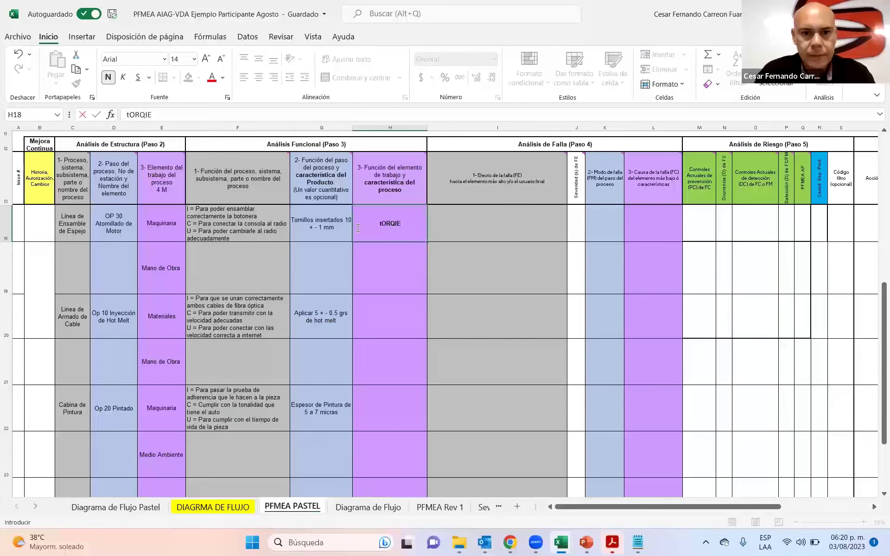
key(BackSpace)
key(BackSpace)
key(BackSpace)
key(BackSpace)
key(BackSpace)
key(BackSpace)
text(Torque de 1.5 a 2 NM)
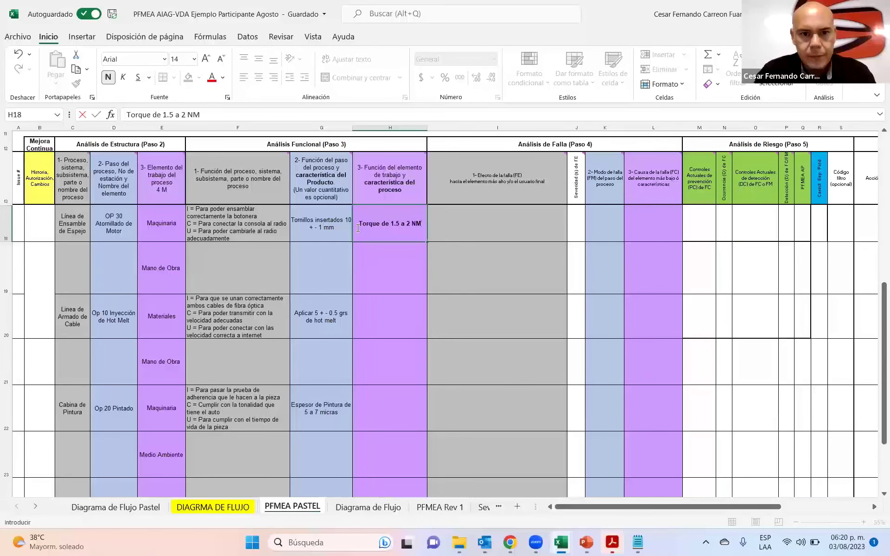
key(ctrl+Return)
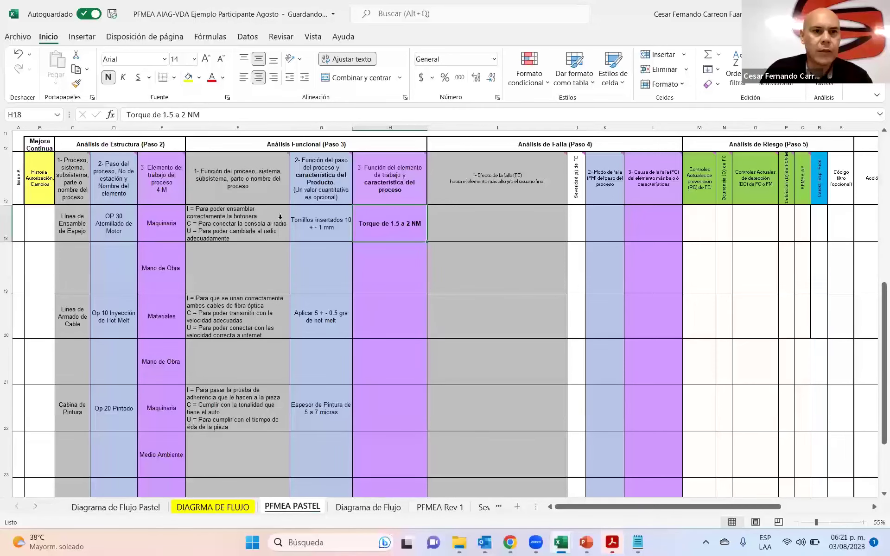
Step: Remove the bold from cell H18 and copy its formatting down column H through row 23
click(108, 77)
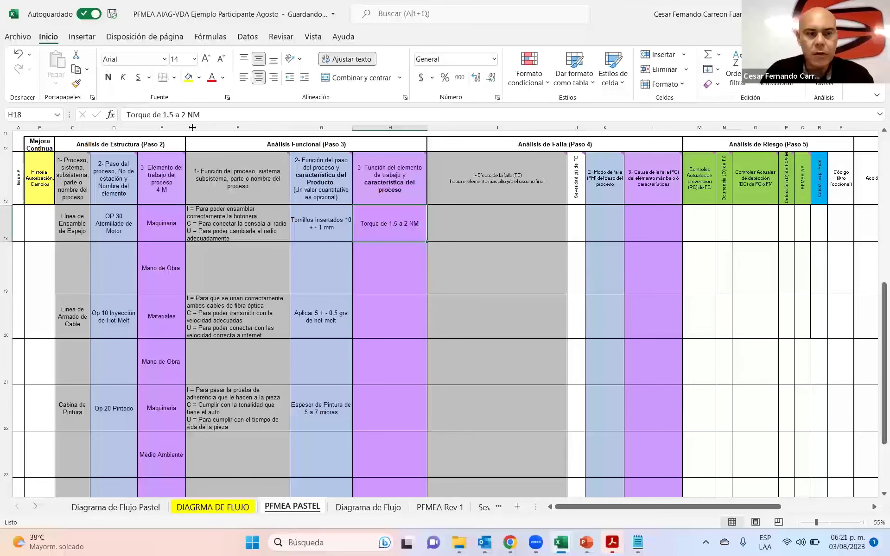
click(76, 83)
mouse_move(380, 264)
mouse_down()
mouse_move(373, 404)
mouse_move(383, 446)
mouse_up()
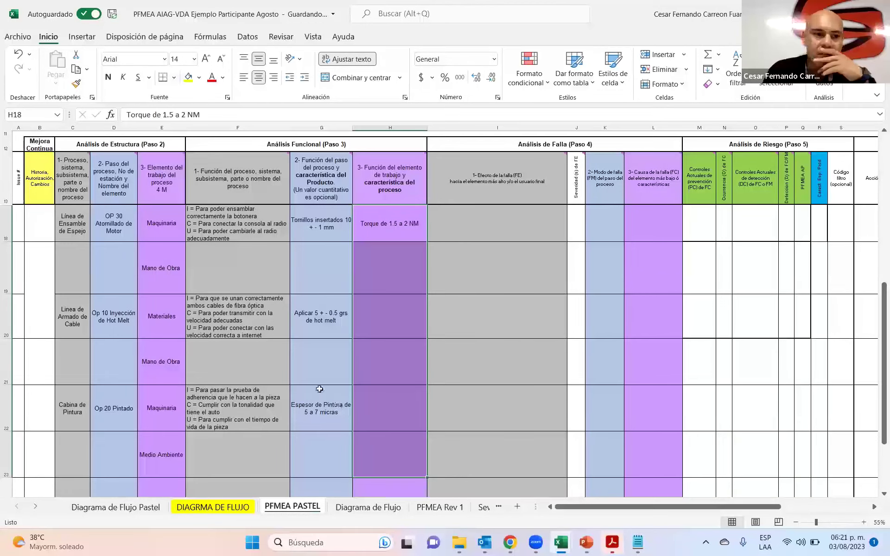
click(158, 274)
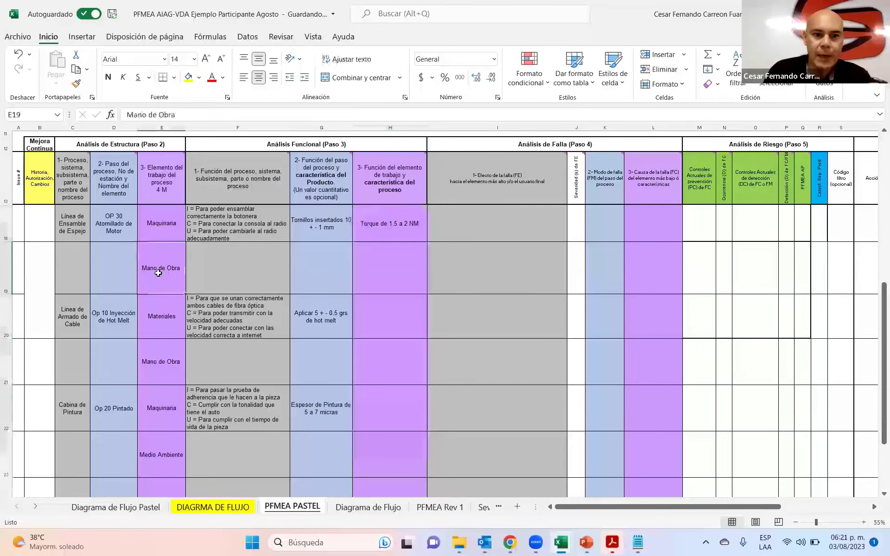
Step: Enter "Tiempo de Ciclo de 2 a 2.5 seg" as the process characteristic in cell H19
click(395, 275)
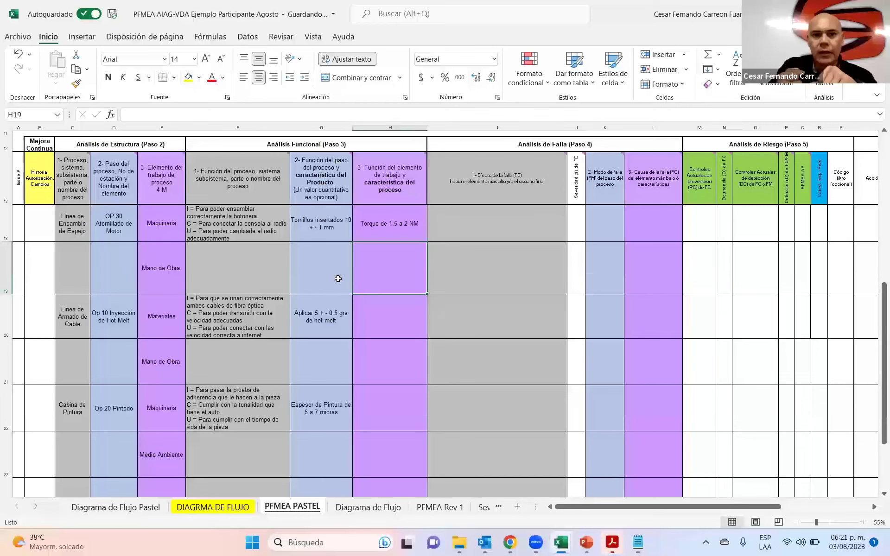
text(Tie)
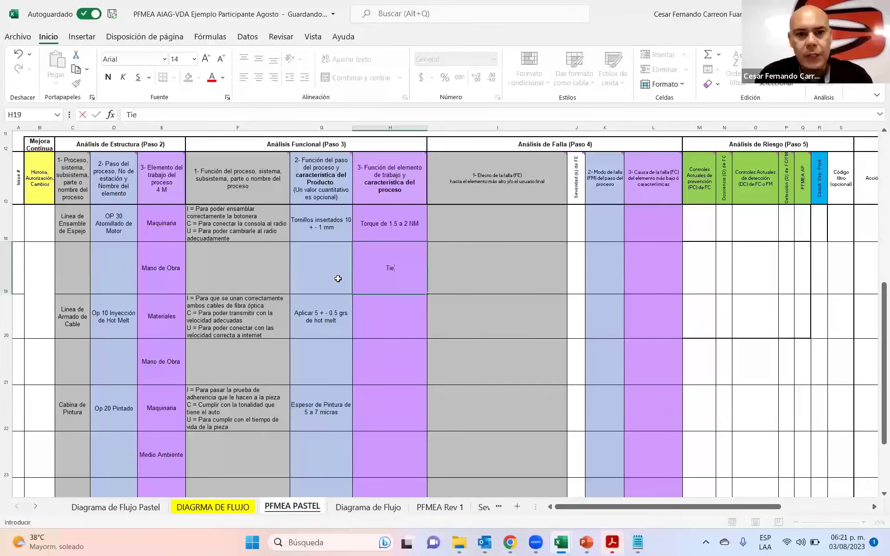
text(mpo de Cic)
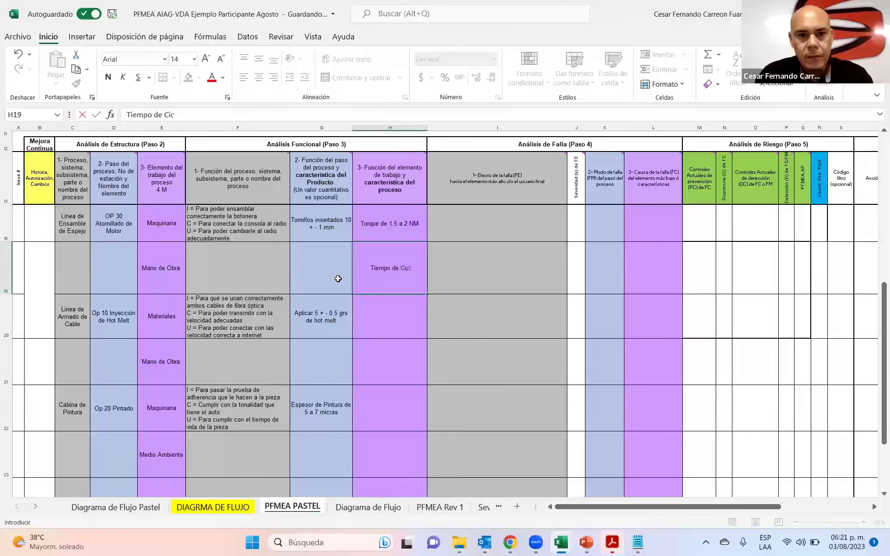
text(lo de 2 a 2.5 seg)
key(Return)
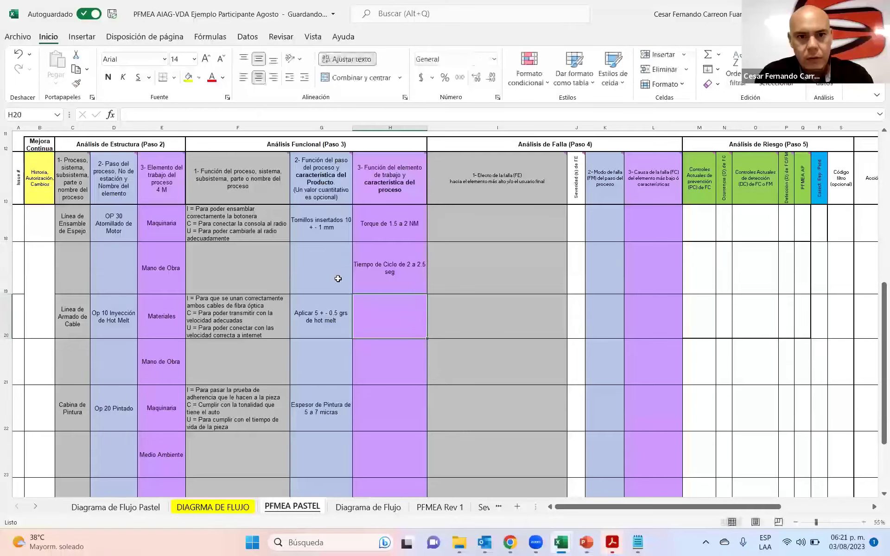
key(Up)
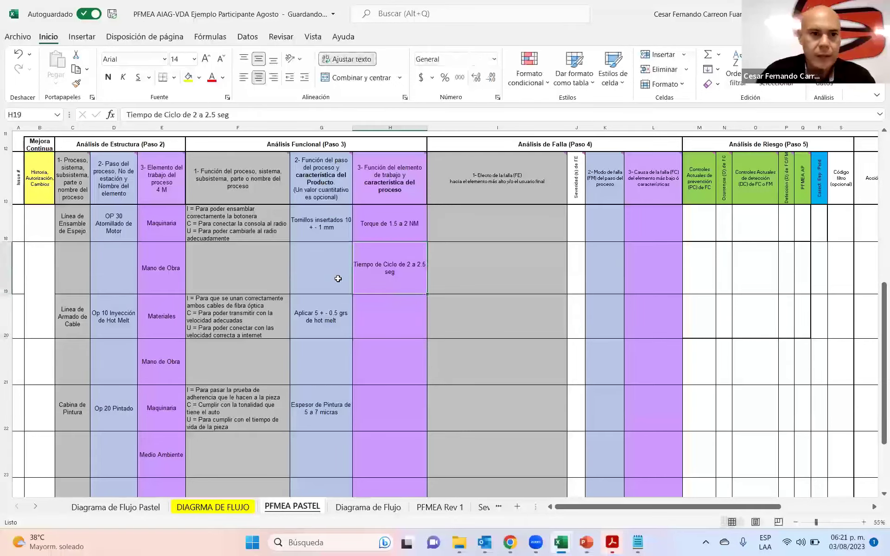
Step: Insert a new row above row 19 and copy the cycle time entry from H20 into H19
right_click(7, 269)
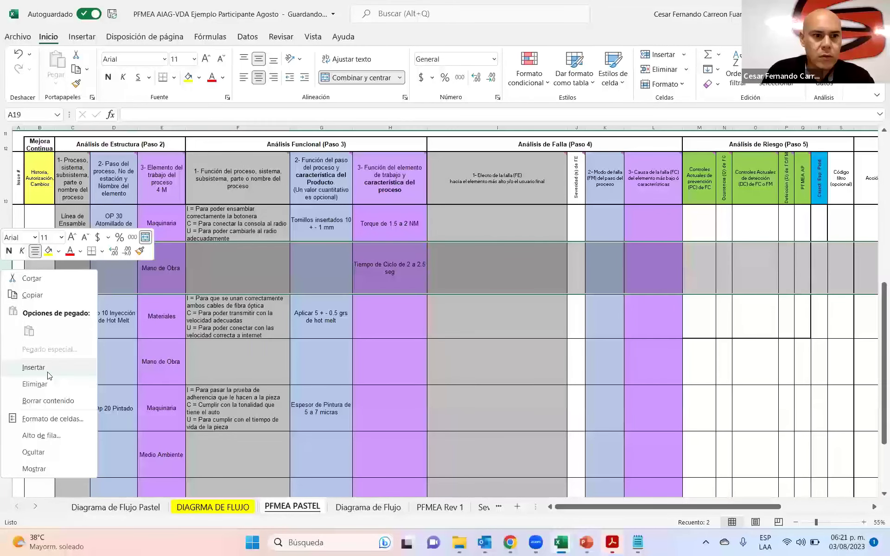
click(47, 370)
click(387, 273)
key(ctrl+c)
click(371, 246)
key(ctrl+v)
Step: Merge and center rows 18 and 19 separately in each of columns C to G, and make row 19 taller so its text fits
drag(319, 227, 309, 246)
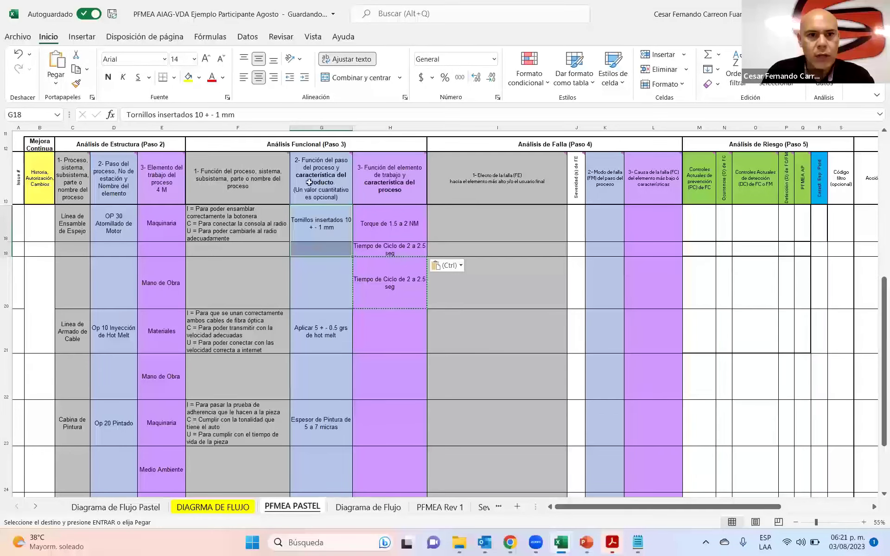
click(257, 220)
drag(328, 221, 328, 251)
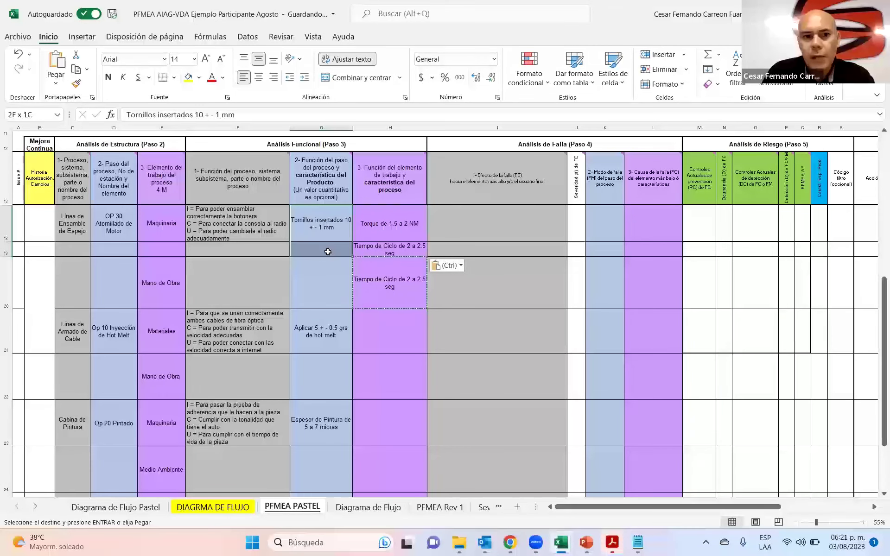
click(348, 77)
drag(227, 239, 229, 254)
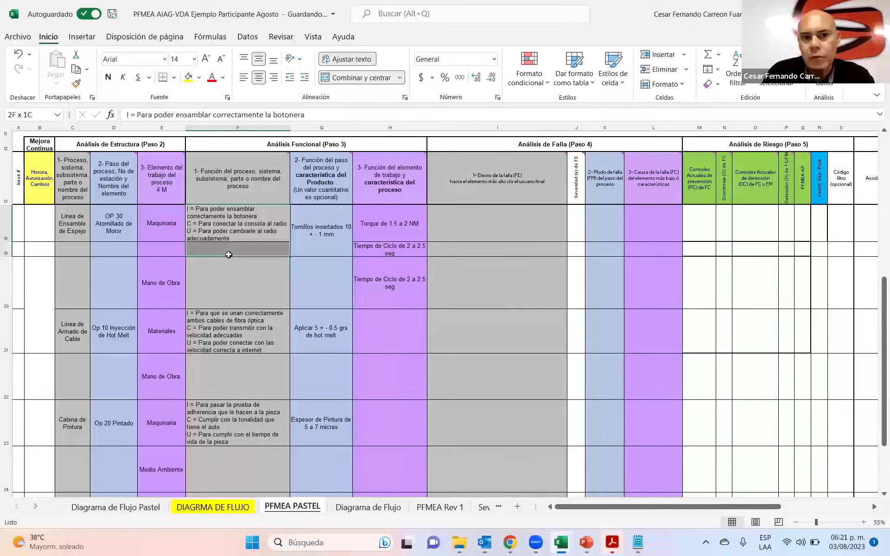
click(333, 77)
drag(174, 218, 171, 246)
click(349, 78)
drag(120, 216, 123, 248)
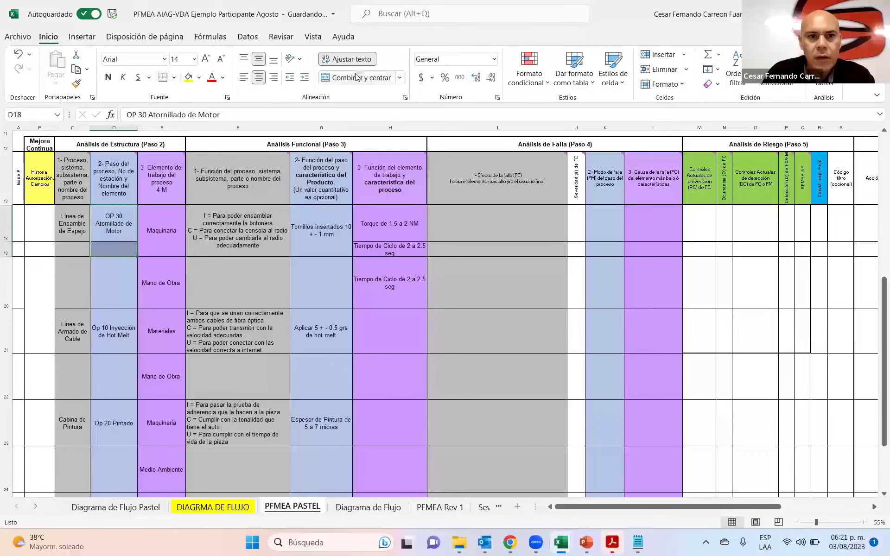
click(355, 78)
drag(78, 221, 81, 243)
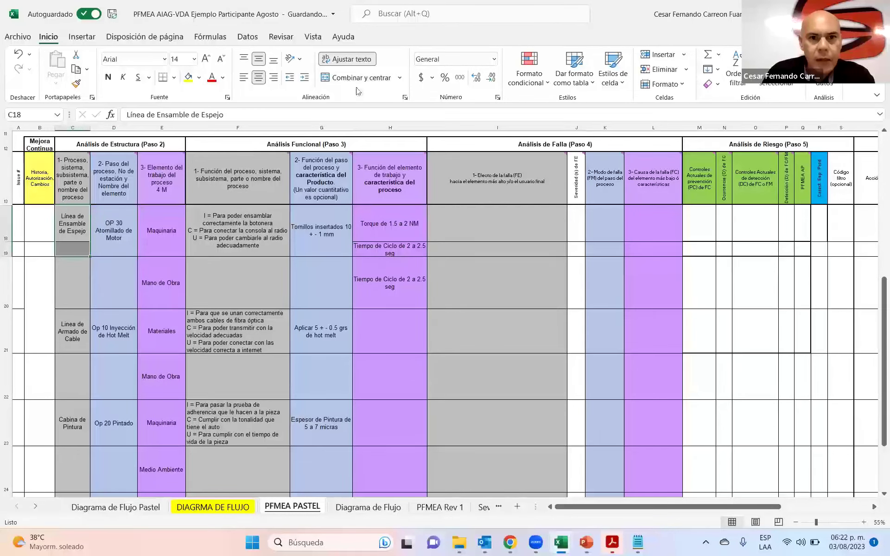
click(356, 77)
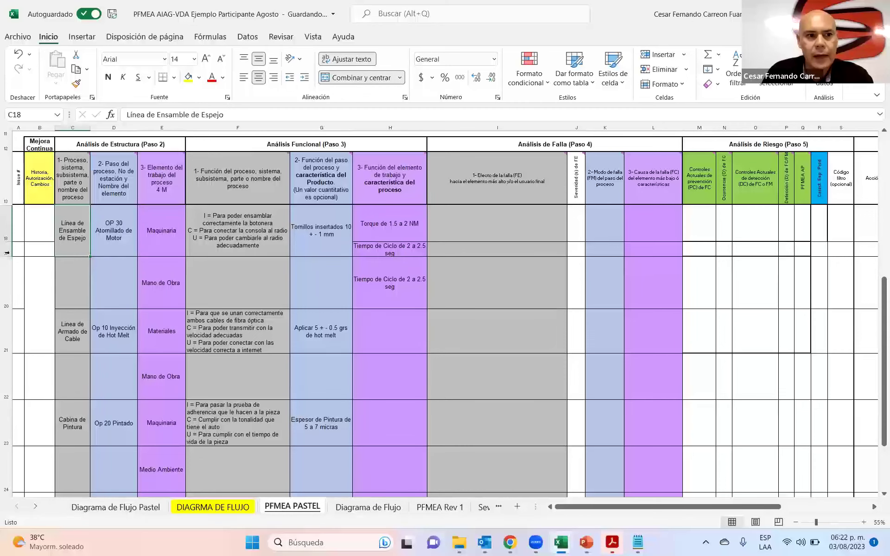
drag(7, 256, 7, 278)
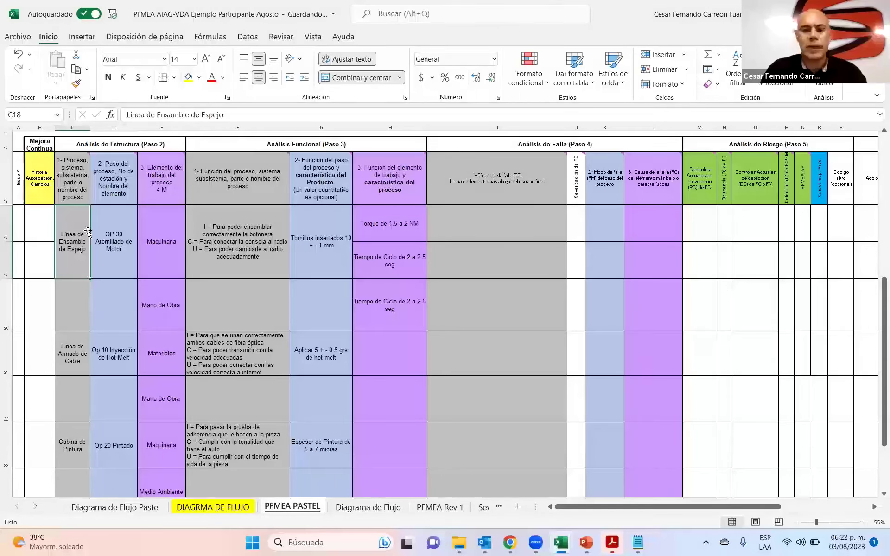
Step: Clear the duplicate cycle time entry from cell H20 in the Mano de Obra row
click(363, 311)
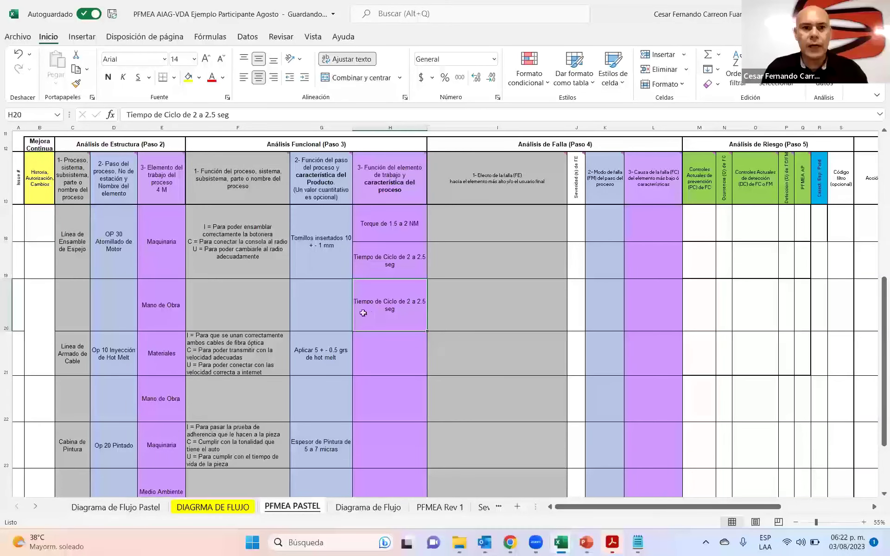
click(321, 304)
click(377, 302)
key(Delete)
Step: Enter "2 tornillos" in cell G20 as the product characteristic for the Mano de Obra row
click(324, 311)
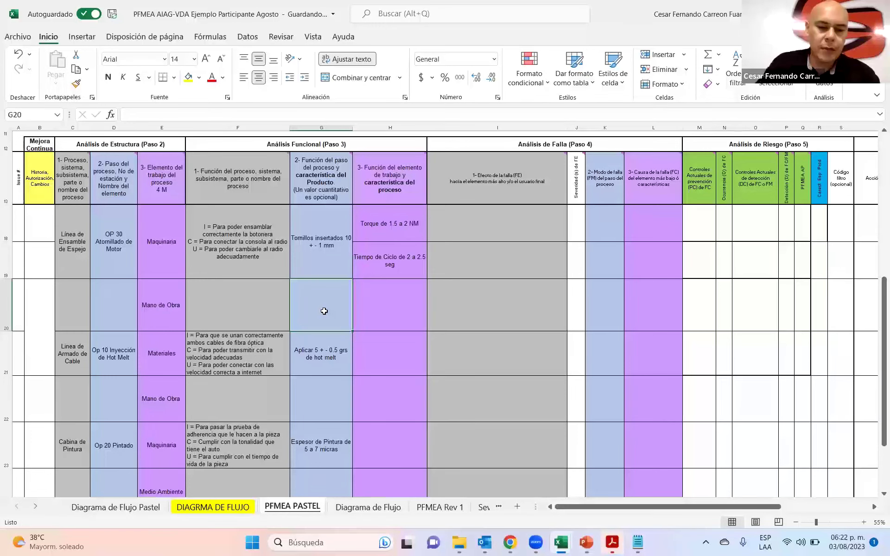
text(2 tornillos)
key(Return)
key(Up)
key(Left)
key(Up)
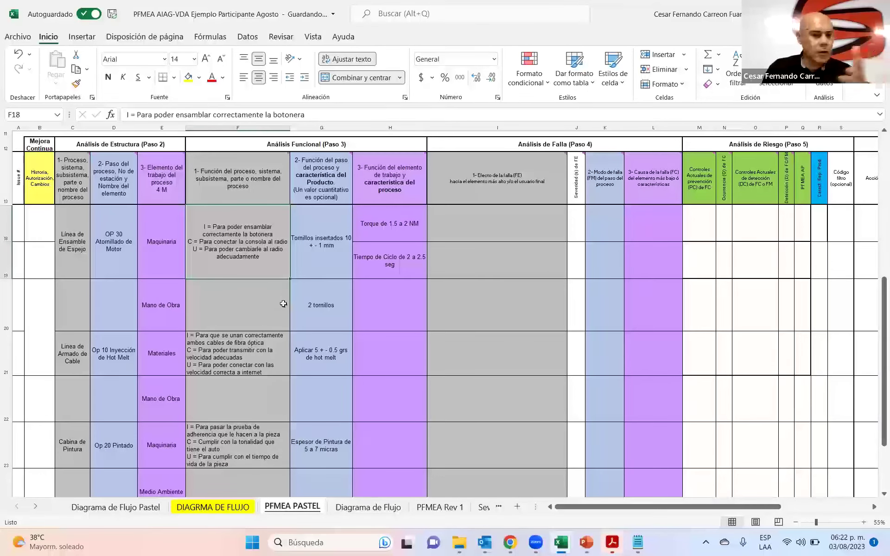
Step: Hide row 20, the Mano de Obra row of the OP 30 example
click(7, 319)
right_click(7, 319)
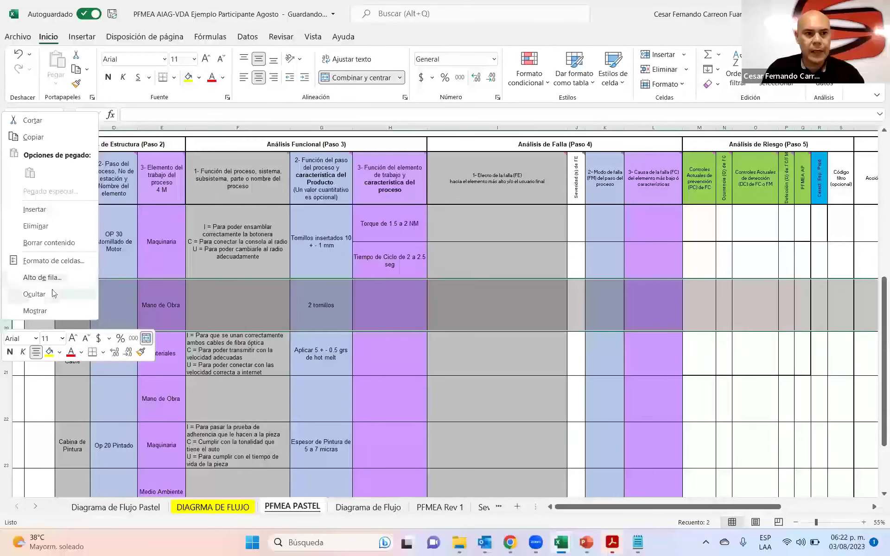
click(37, 294)
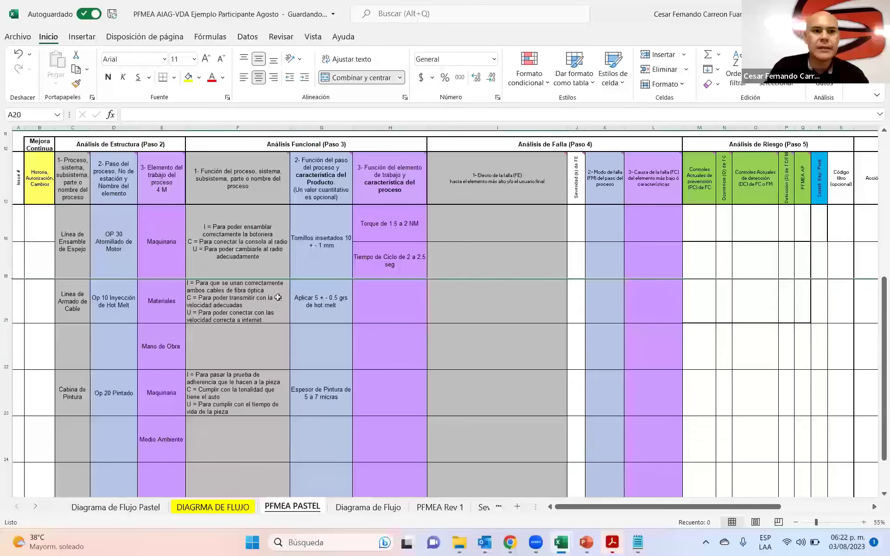
Step: Enter "Hot melt aplicado a 135 grados de temperatura" in cell H21 as the process characteristic for Op 10 Materiales
click(310, 293)
click(387, 295)
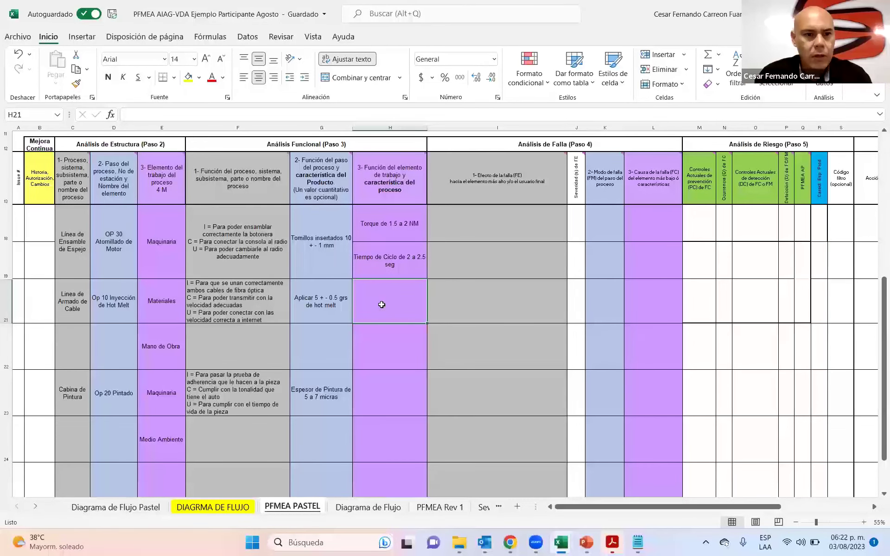
text(A)
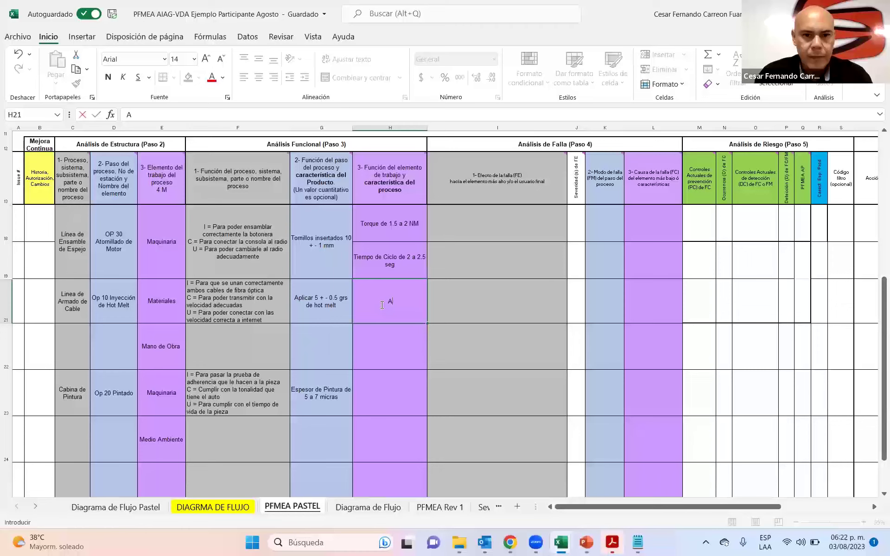
text(ot m)
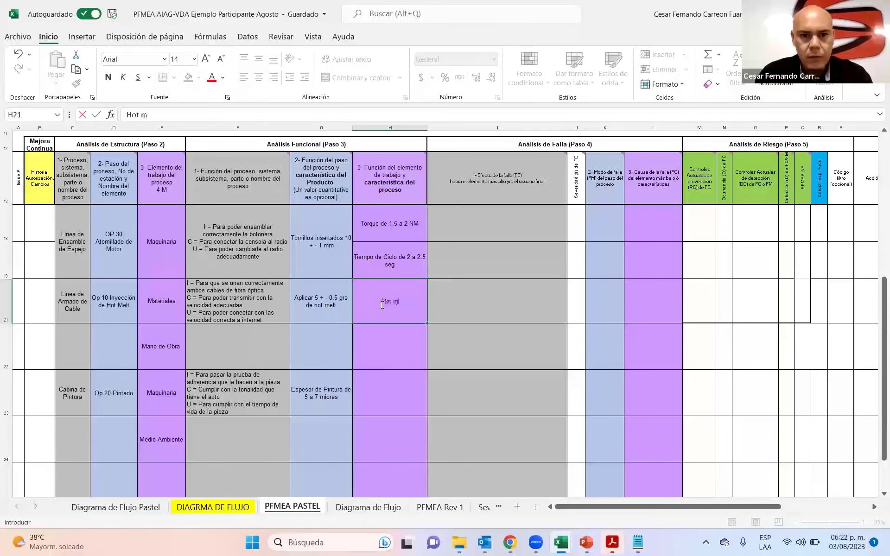
text(elt aplicado)
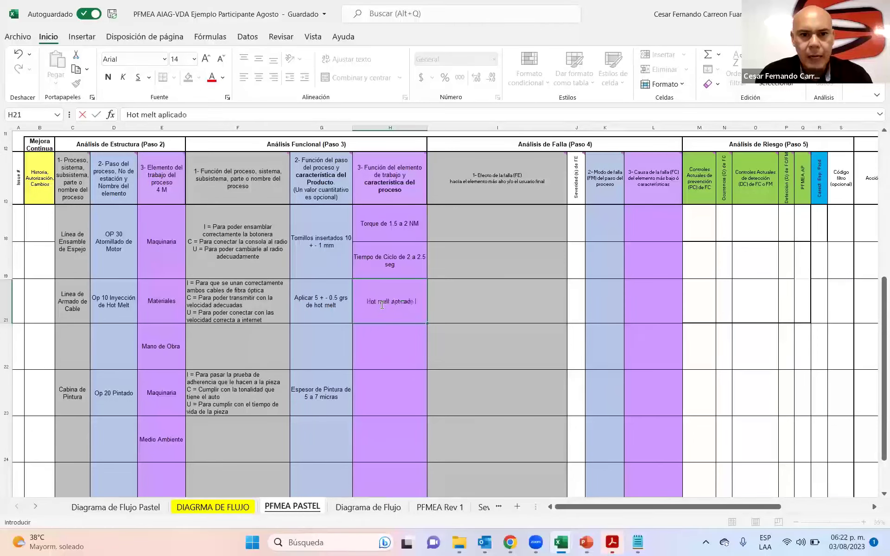
text( a 1)
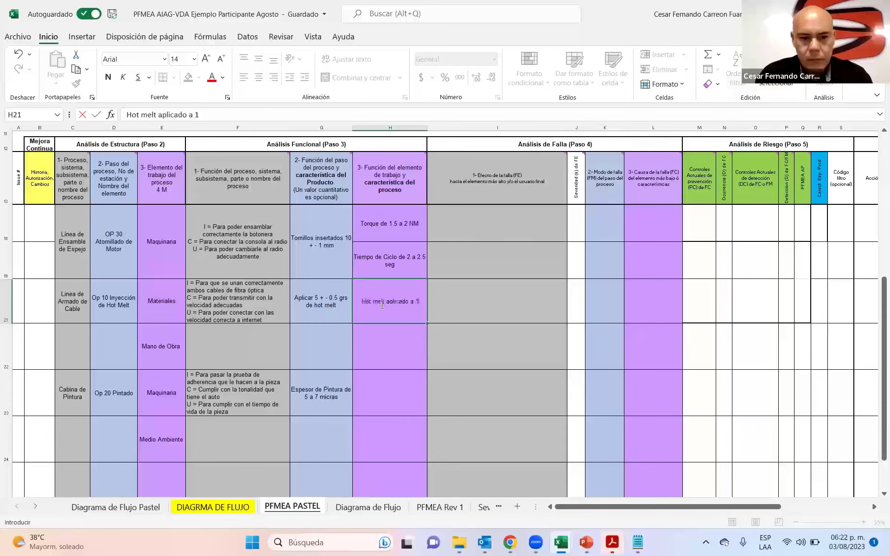
text(35 grados de)
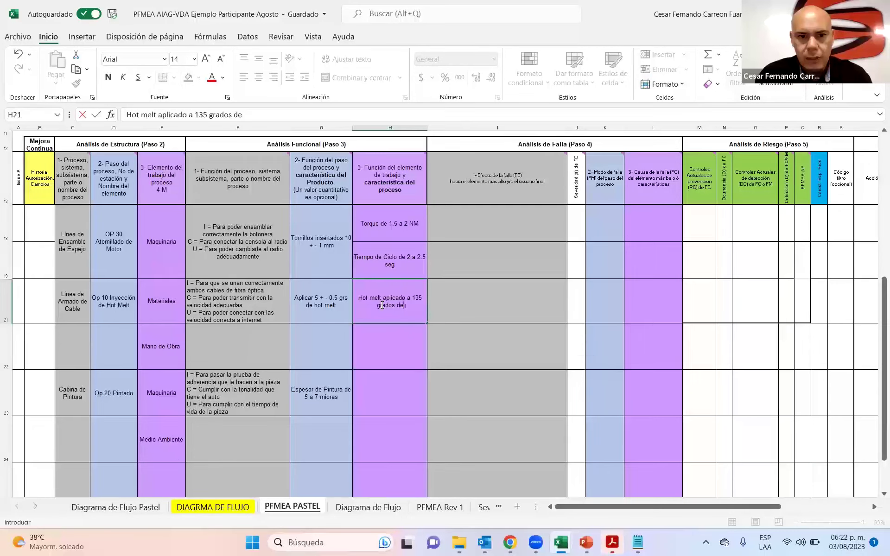
text( temperatura)
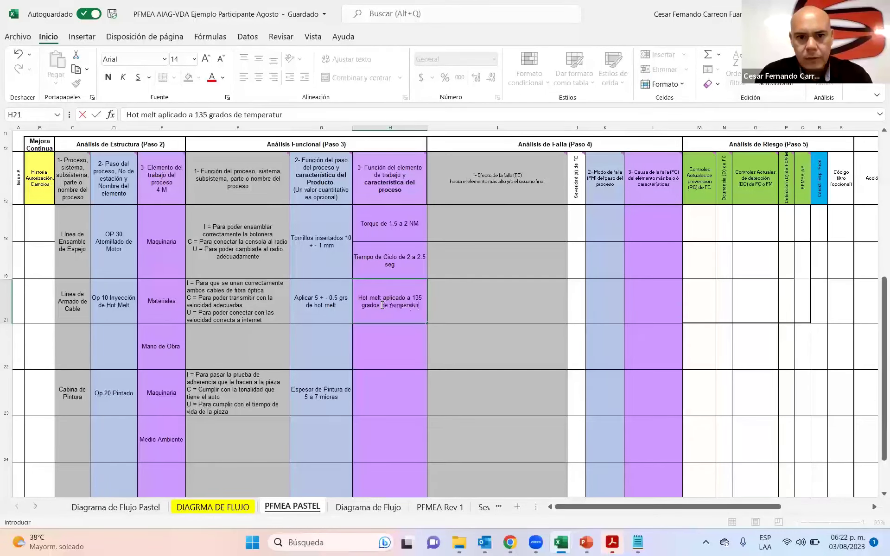
key(Return)
Step: Enter "Esperar 15 segundos para que se enfríe el hot melt" in cell H22 as the process characteristic for Mano de Obra
key(Left)
key(Left)
key(Left)
key(Right)
key(Right)
key(Right)
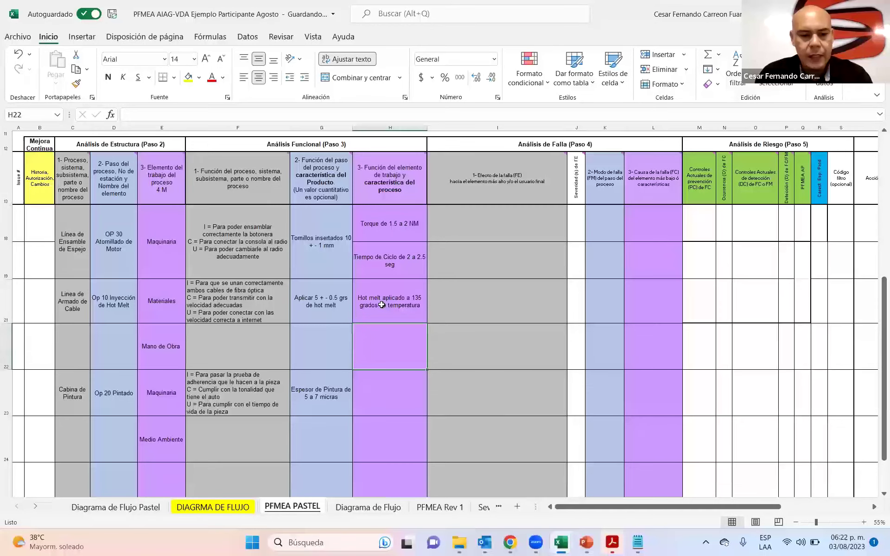
text(Espe)
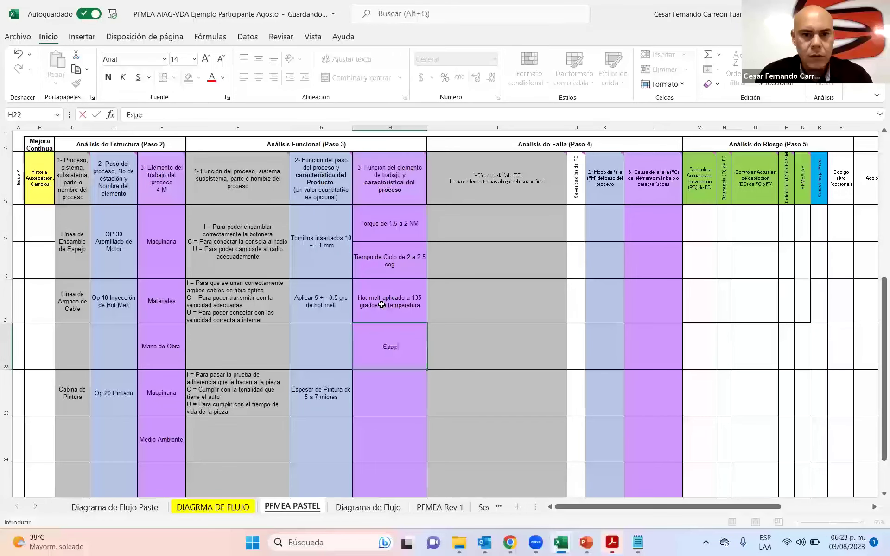
text(rar 15 segudn)
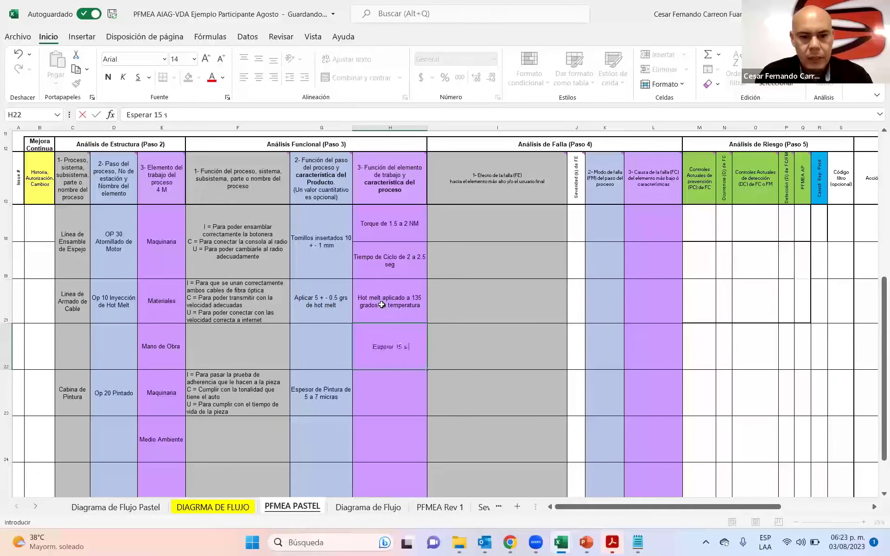
key(BackSpace)
key(BackSpace)
text(ndos p)
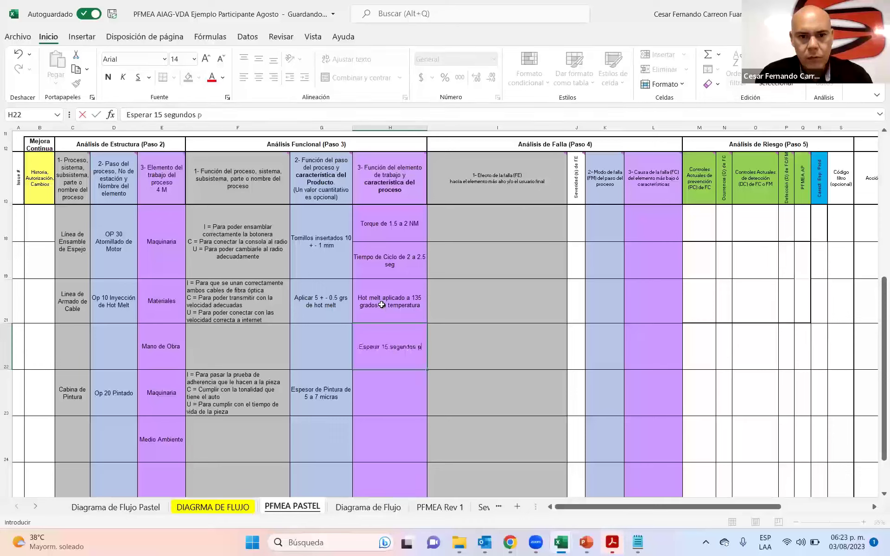
text(ara que se enfrié)
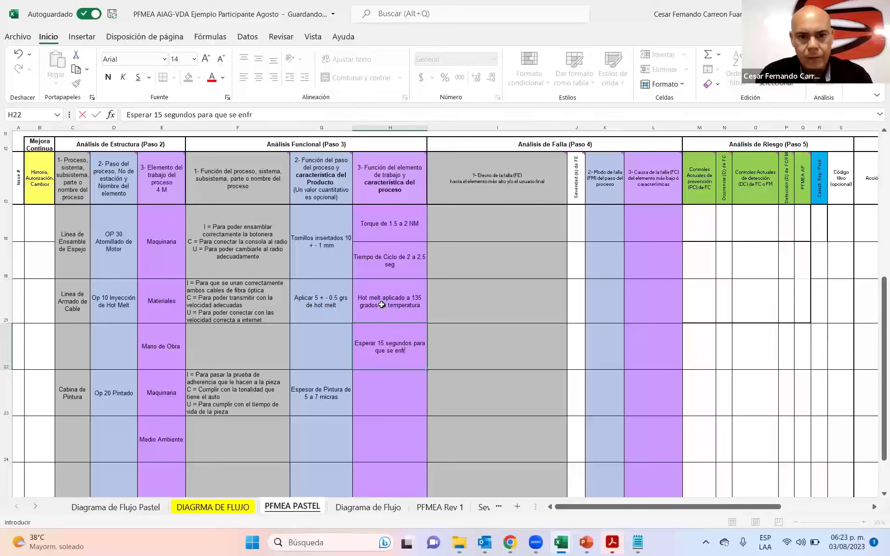
key(BackSpace)
key(BackSpace)
key(BackSpace)
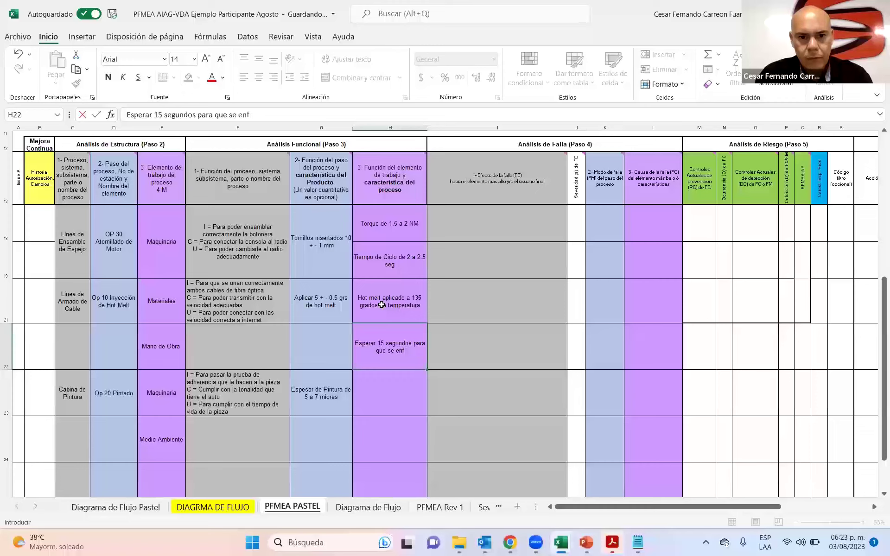
text(ri)
text(íe el hotel m)
key(BackSpace)
key(BackSpace)
key(BackSpace)
key(BackSpace)
text(melt)
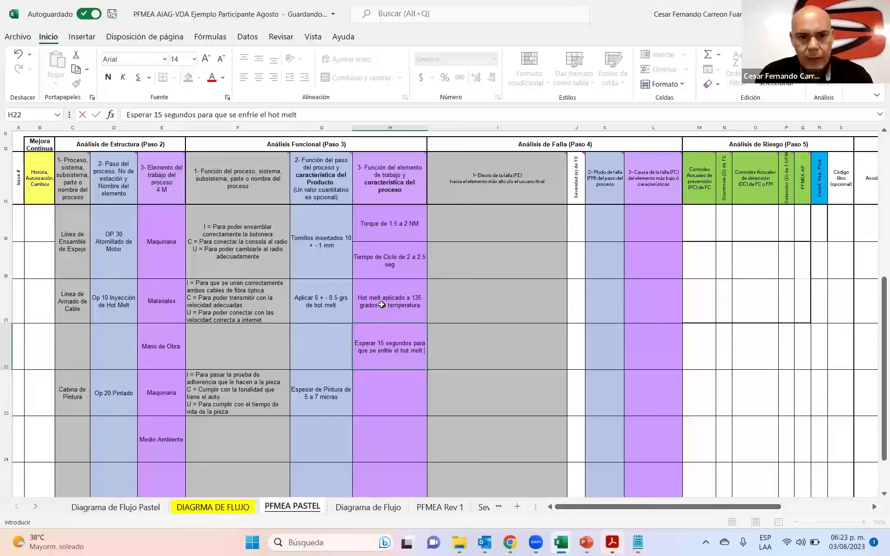
key(Return)
key(Up)
key(Up)
key(Left)
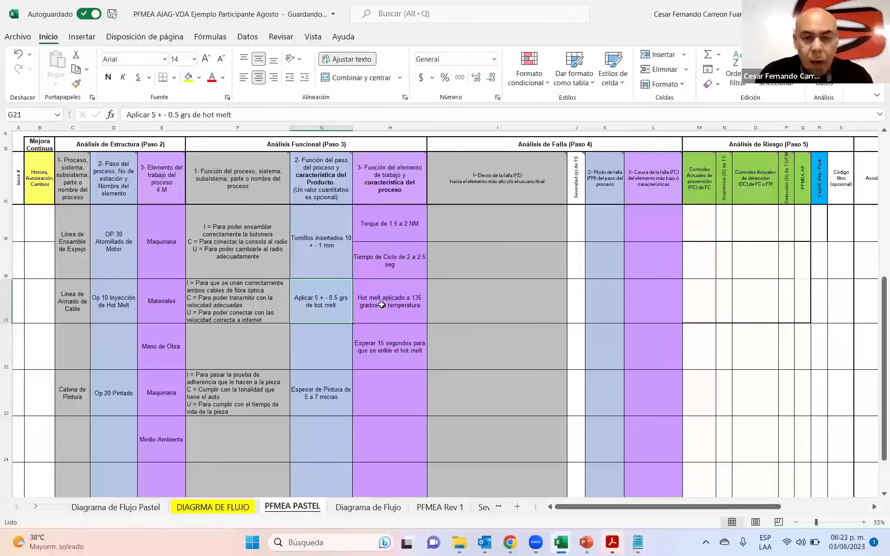
key(ctrl+c)
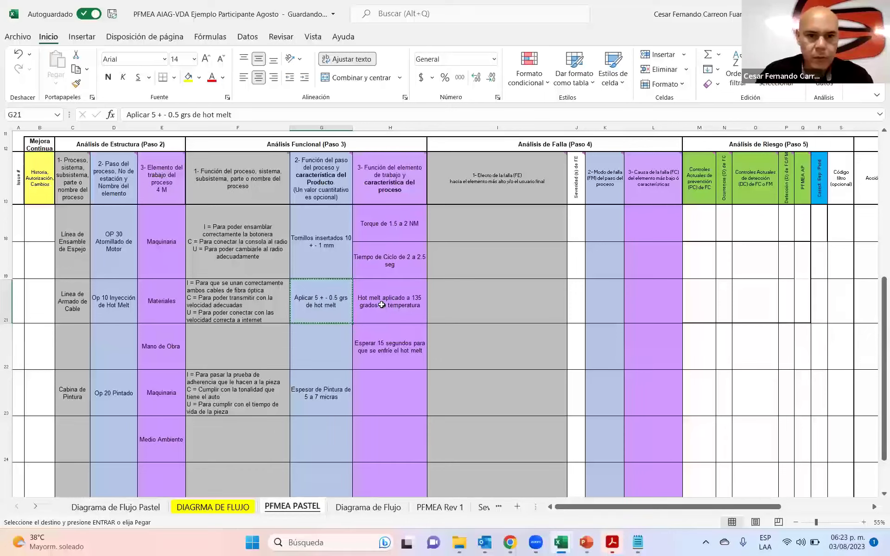
key(Right)
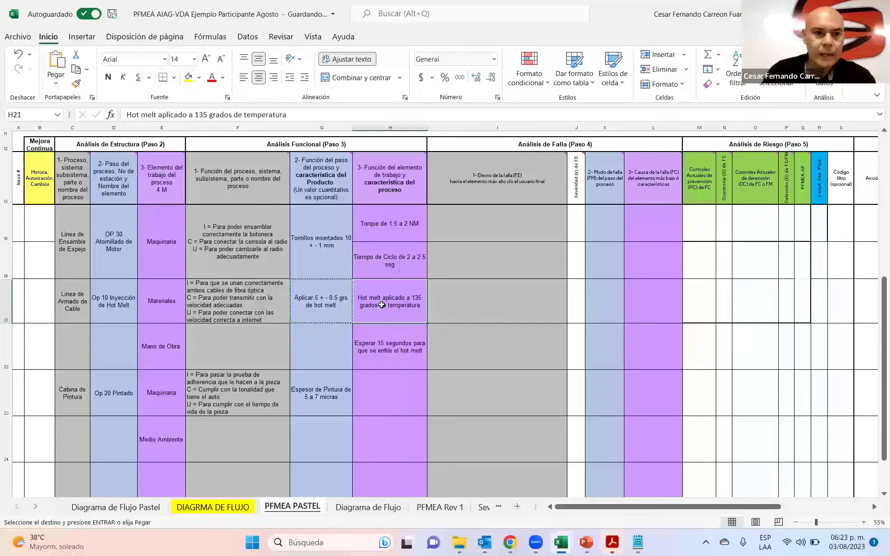
key(Escape)
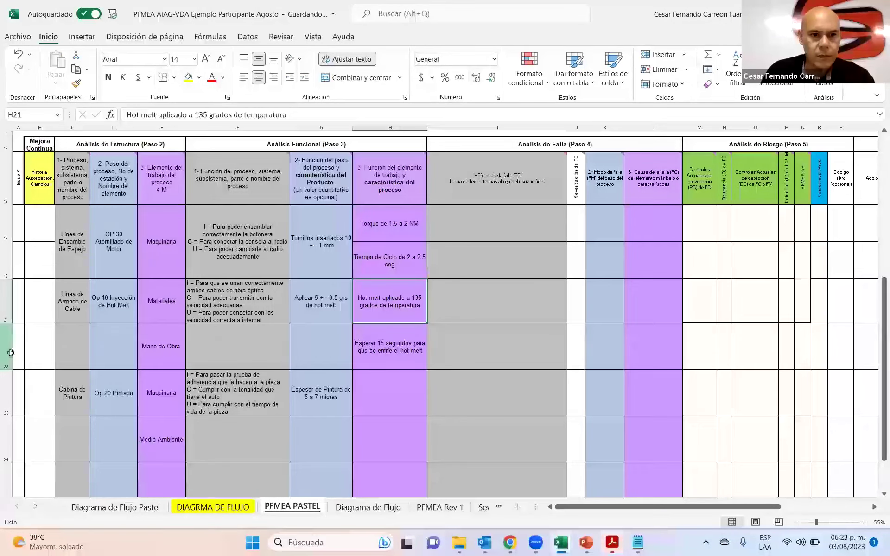
Step: Duplicate row 22, the Mano de Obra row of Op 10, by inserting a copy of it directly next to the original
click(6, 352)
right_click(6, 352)
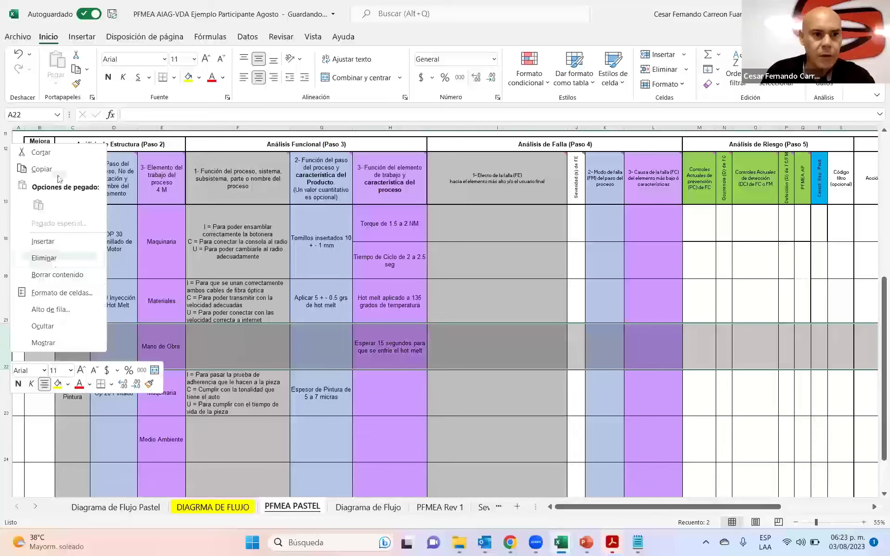
click(44, 169)
right_click(7, 355)
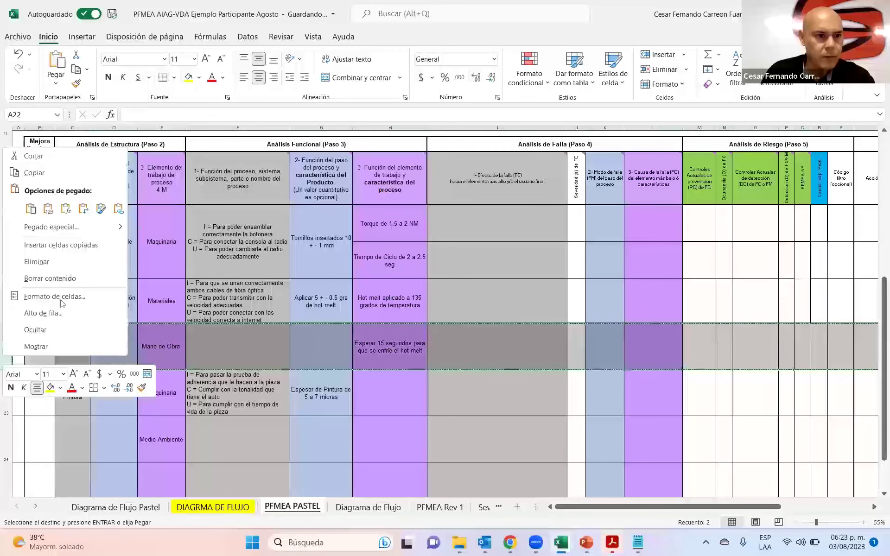
key(Escape)
key(ctrl+plus)
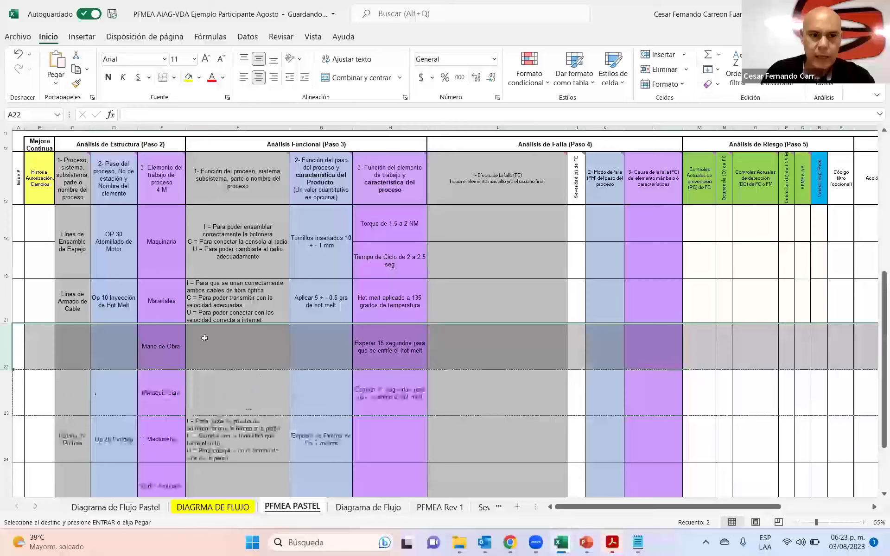
Step: Copy the work element "Materiales" from cell E21 into cell E22
click(160, 316)
key(Escape)
key(ctrl+c)
key(Down)
key(ctrl+v)
Step: Try to copy the entire product characteristic cell G21 onto process characteristic cell H21, and undo the paste
click(307, 303)
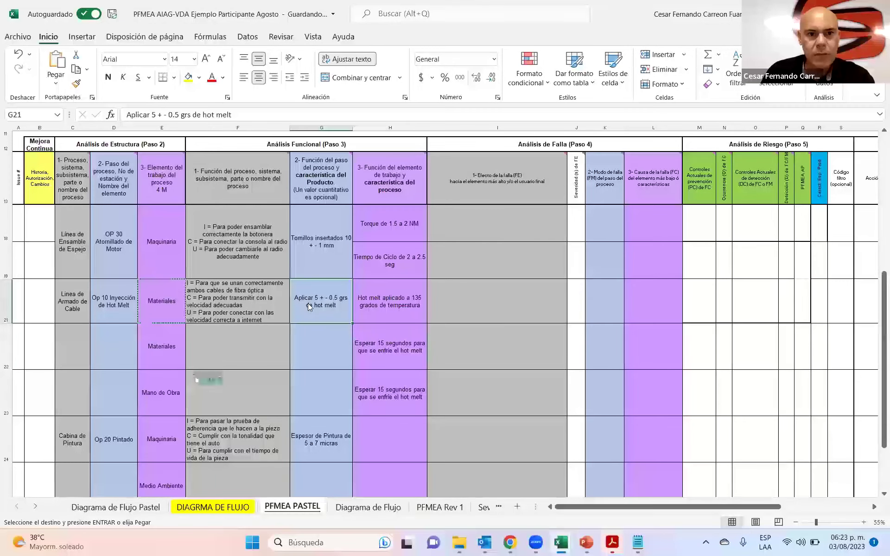
key(ctrl)
key(ctrl)
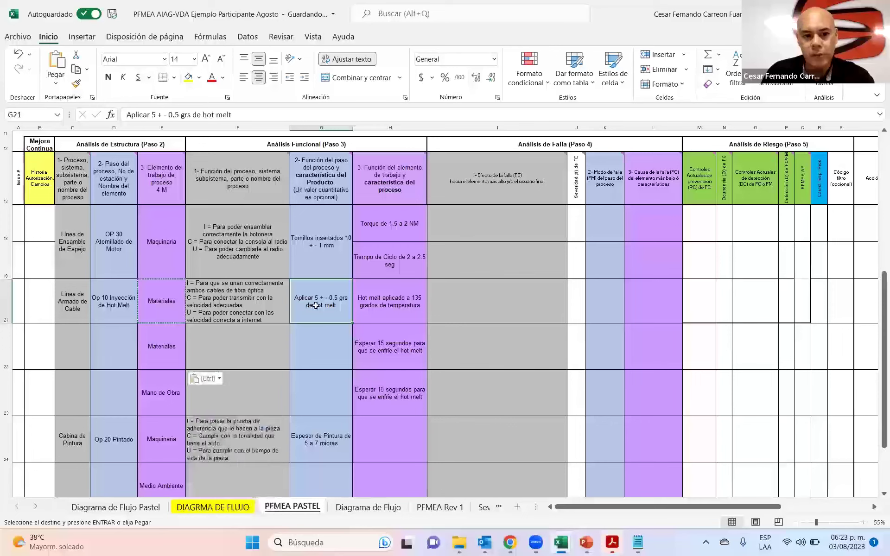
key(ctrl+c)
click(363, 299)
key(ctrl+v)
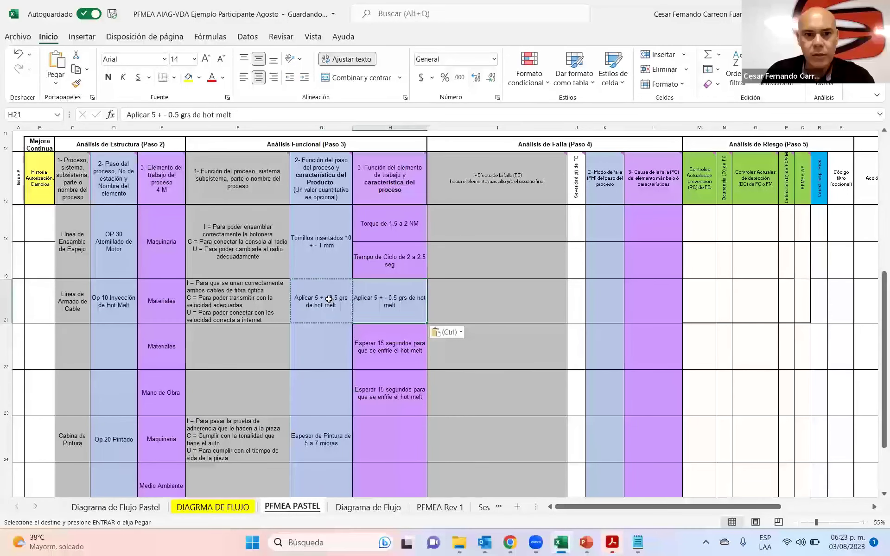
key(ctrl+z)
Step: Replace the process characteristic in cell H21 with G21's text, "Aplicar 5 + - 0.5 grs de hot melt", keeping H21's formatting
double_click(293, 300)
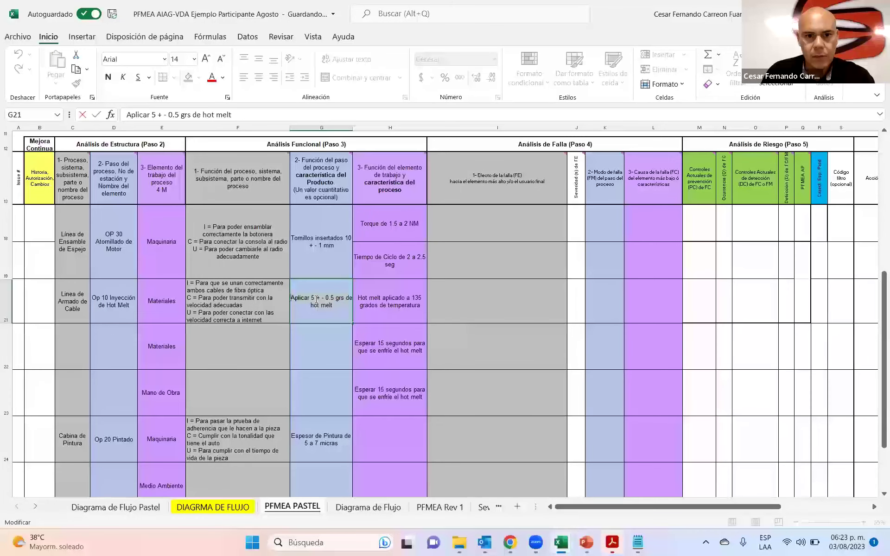
click(375, 310)
triple_click(386, 310)
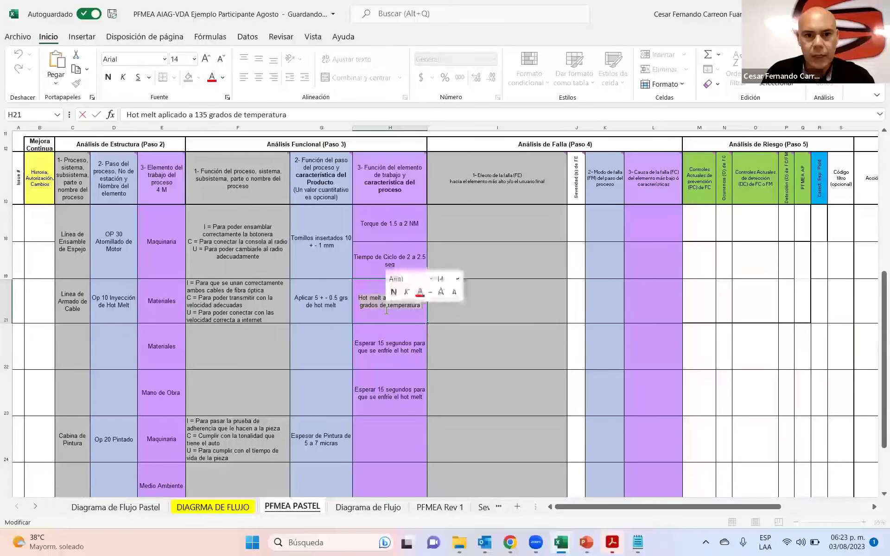
key(ctrl+v)
click(389, 342)
click(333, 307)
Step: Enter "Hot melt aplicado a 125 grados" in cell H22 as the process characteristic for the second Materiales row
click(384, 339)
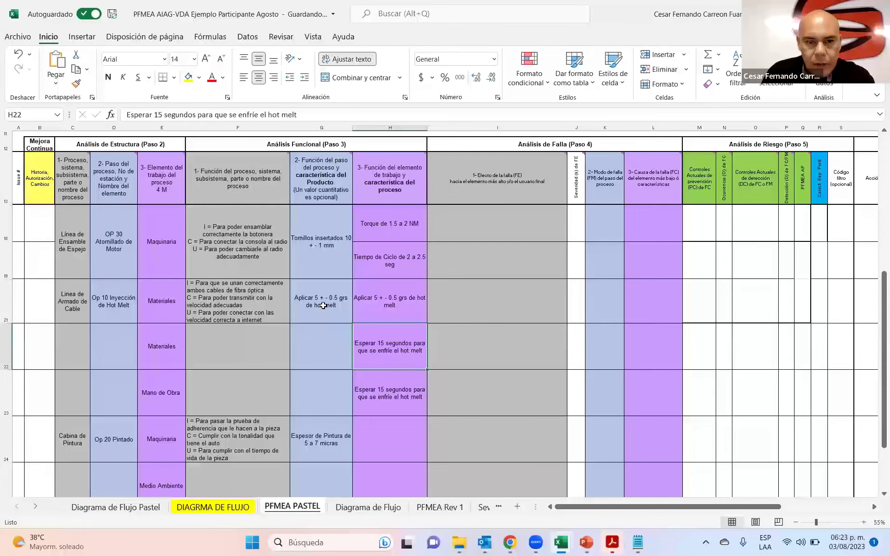
text(Hom)
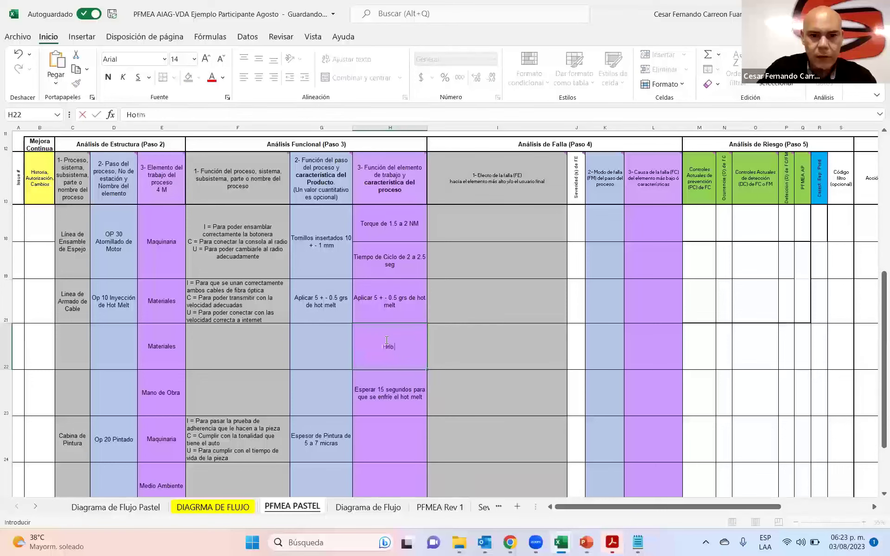
key(BackSpace)
key(BackSpace)
text(melt)
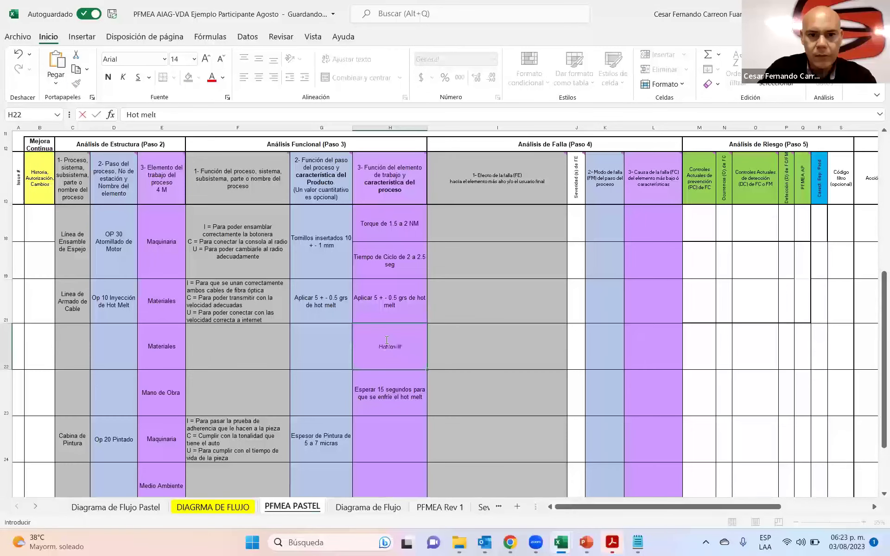
text( aplicado a 125 grados)
key(Return)
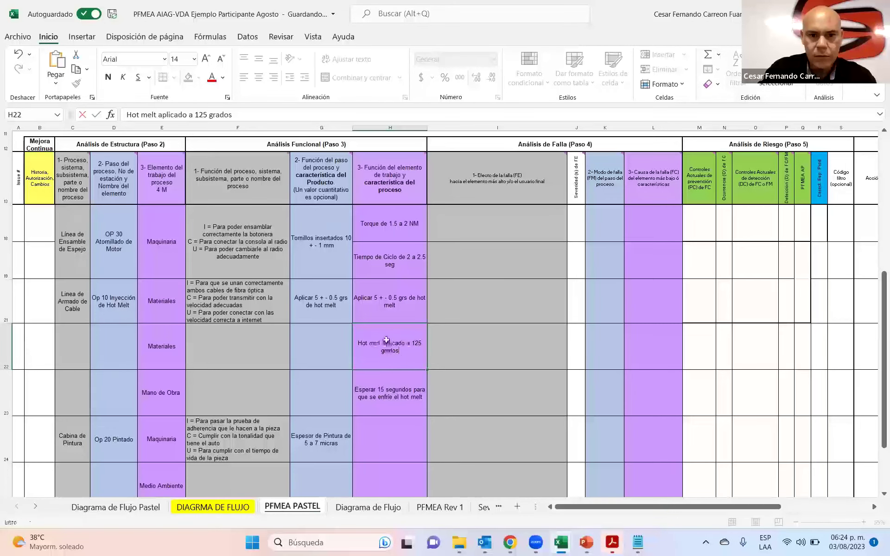
Step: Replace the product characteristic in cell G21 for Op 10 with "Que estén ambas piezas unidas"
key(Up)
key(Left)
key(Up)
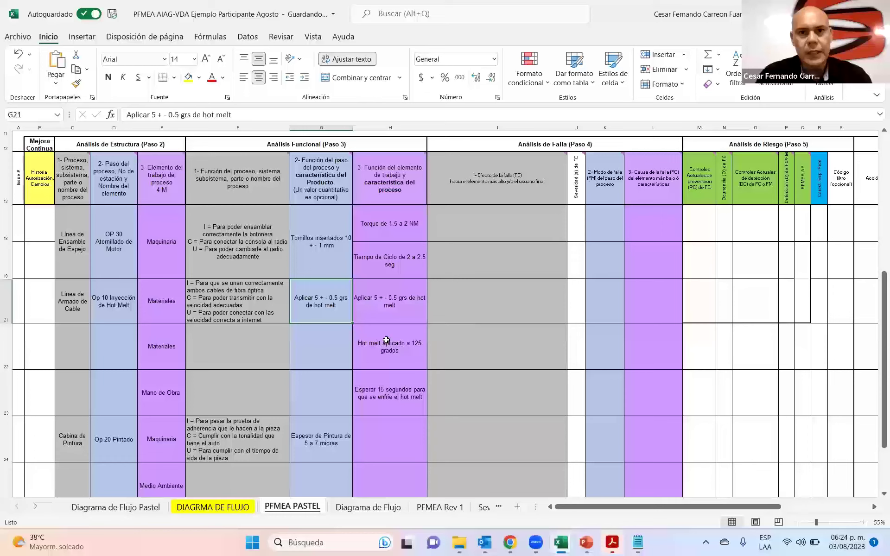
text(Que estén)
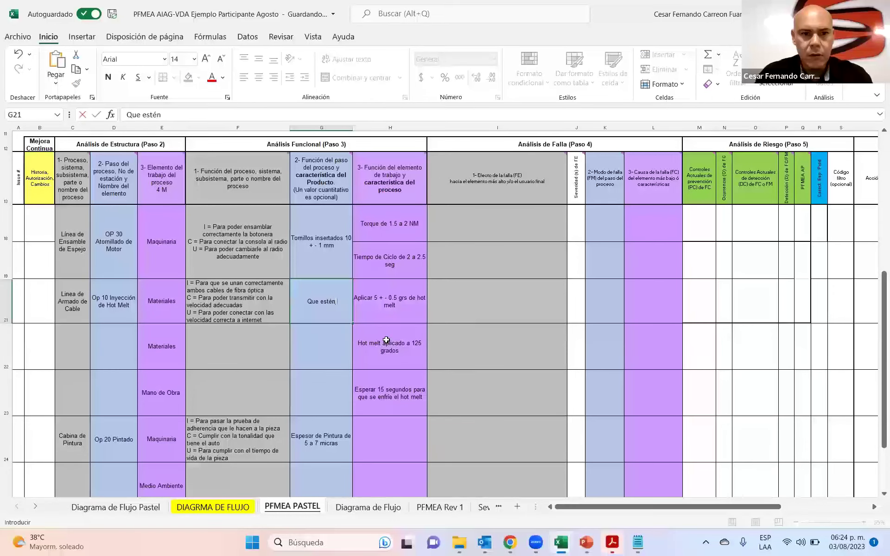
text( ambas piezas u)
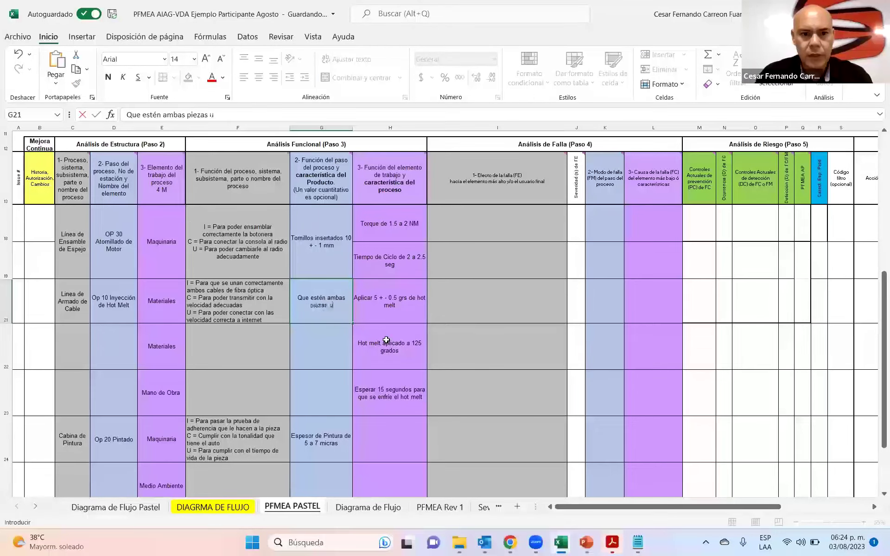
text(nidas)
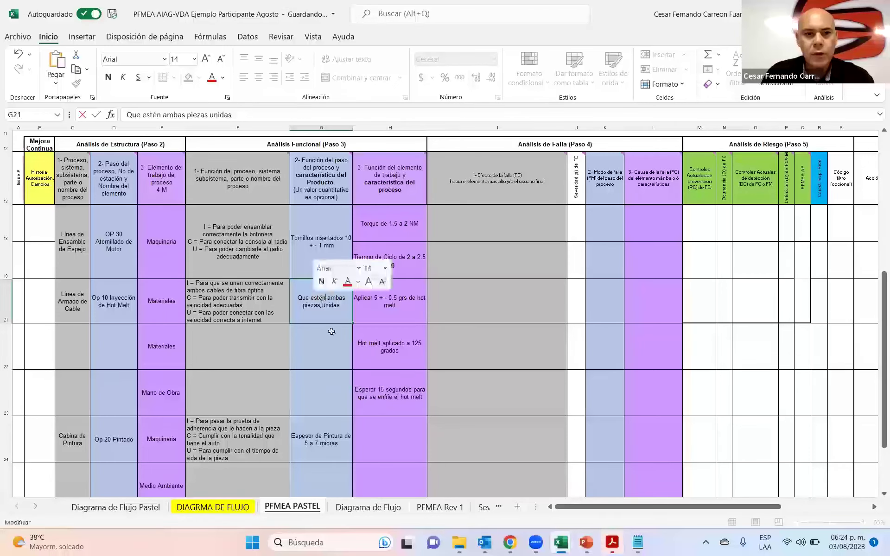
key(Return)
click(335, 313)
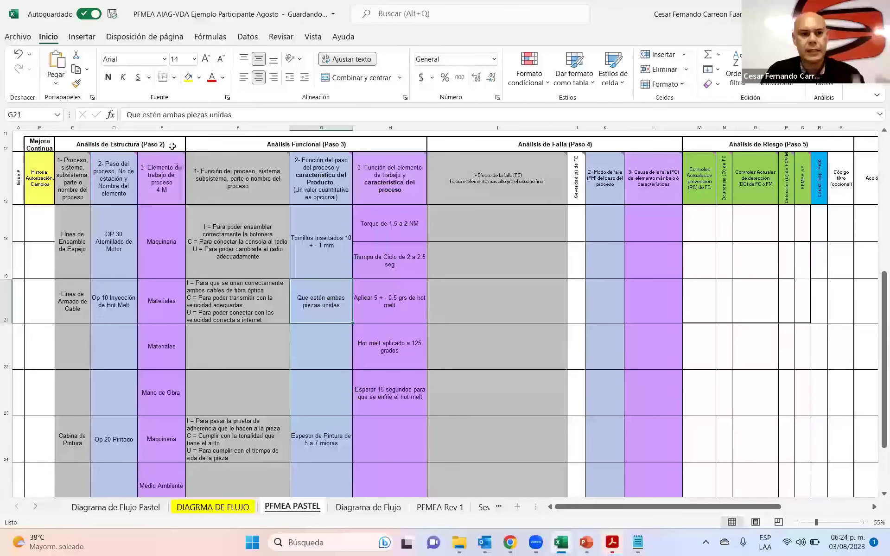
Step: Compare the work elements in column E with the process characteristics in column H, row by row for the Op 10 example
click(165, 127)
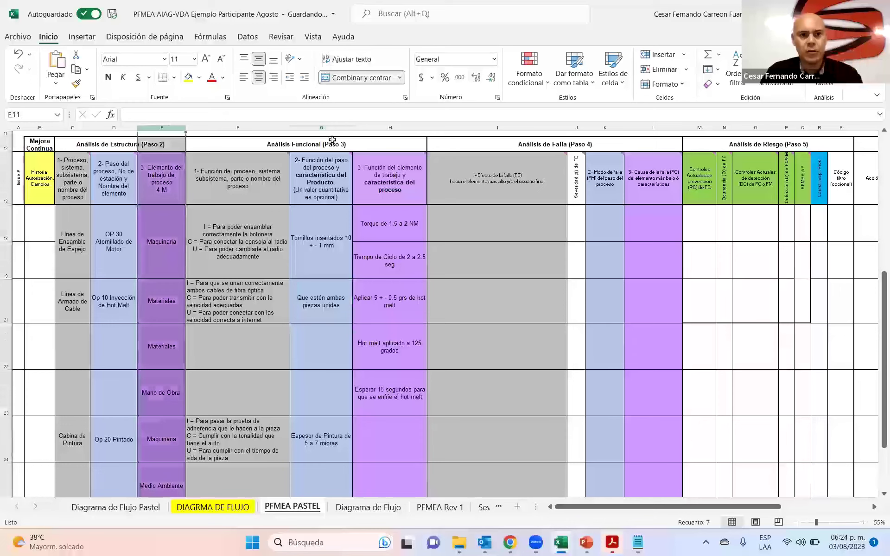
ctrl+click(384, 127)
click(321, 127)
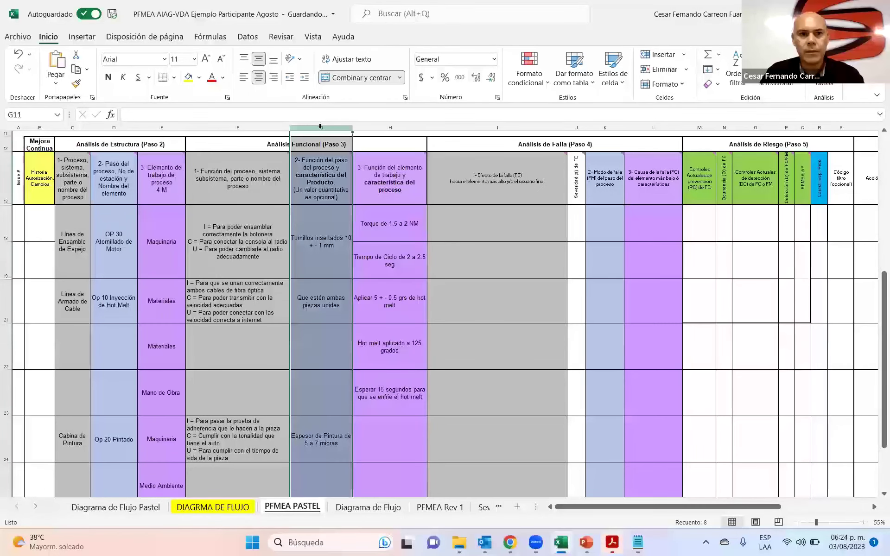
click(162, 128)
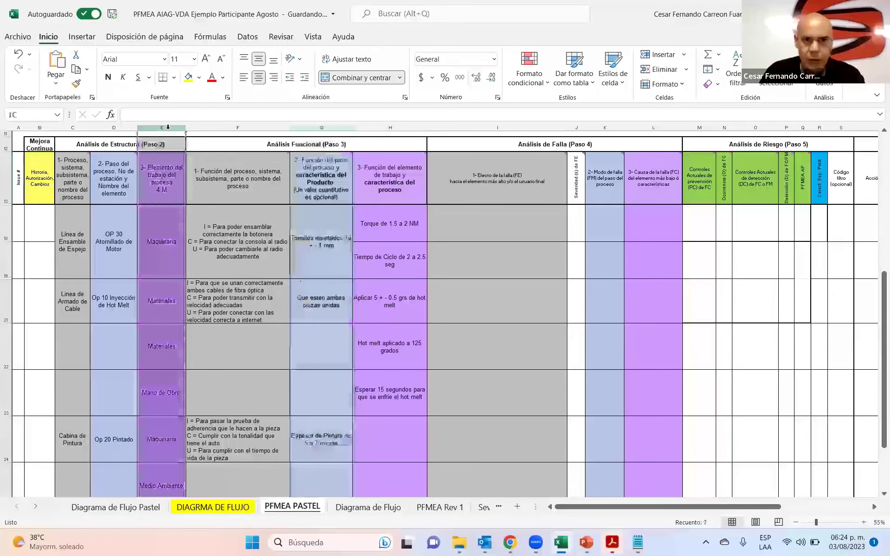
ctrl+click(386, 127)
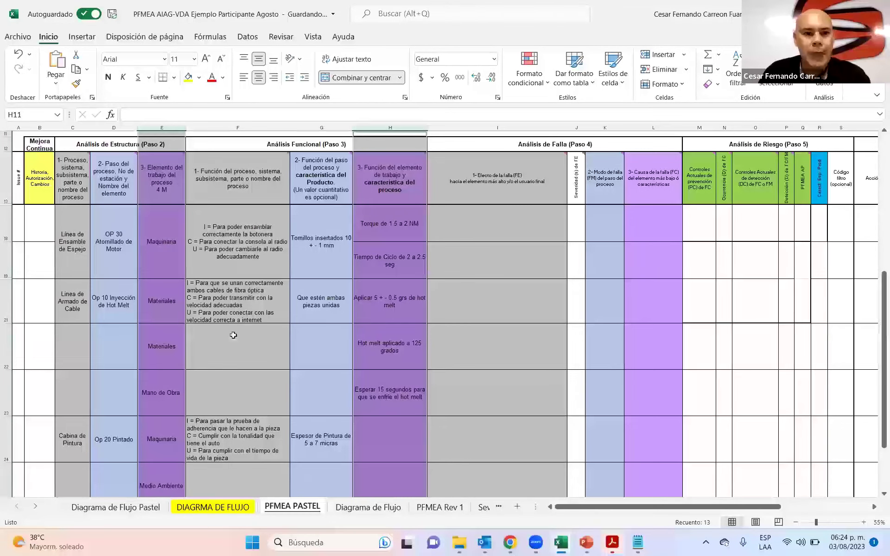
click(372, 294)
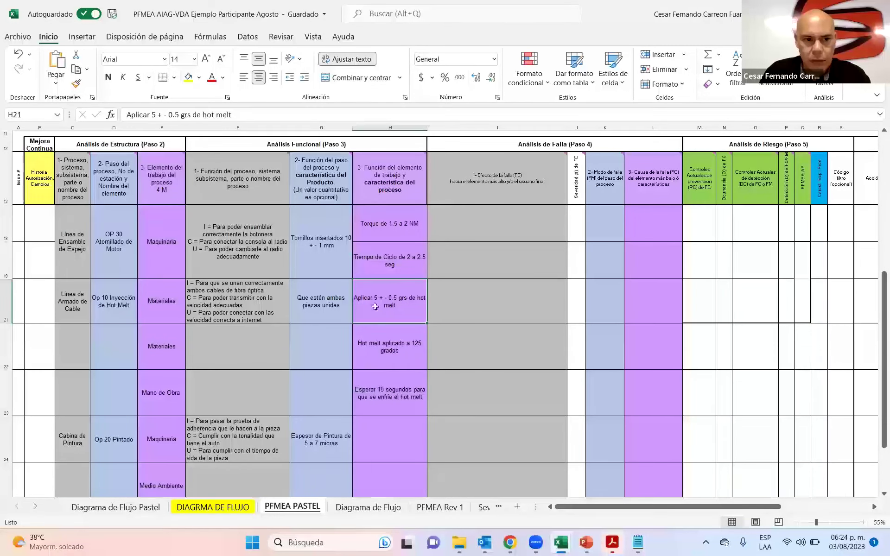
ctrl+click(169, 301)
click(392, 351)
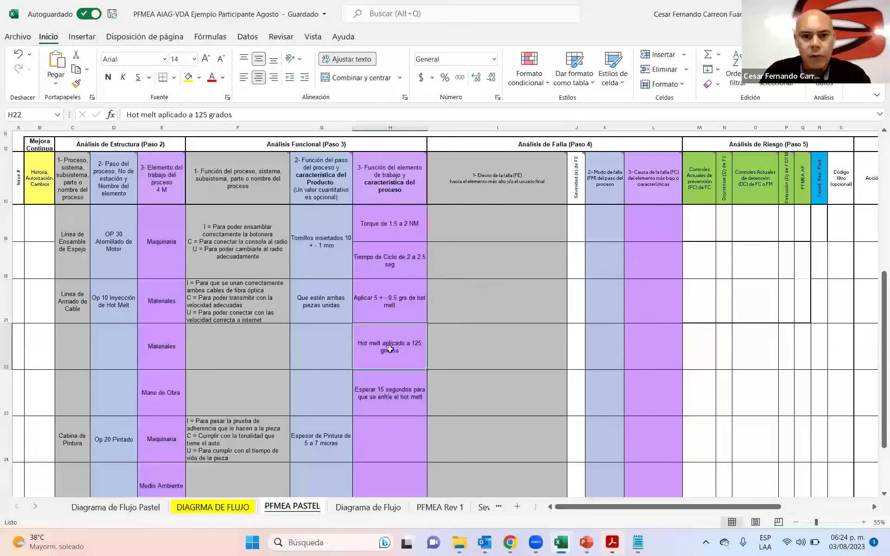
ctrl+click(168, 352)
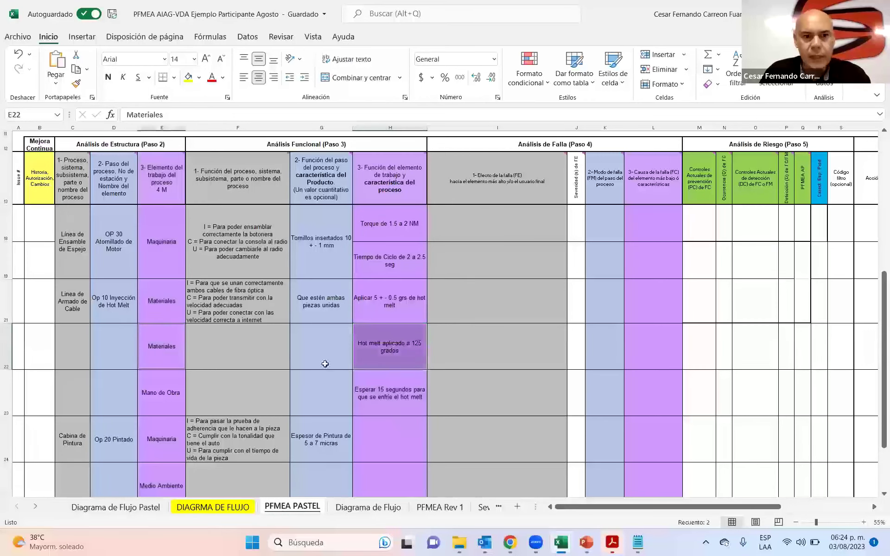
click(392, 398)
ctrl+click(158, 392)
Step: Review how the process characteristics in H21:H23 and H18:H19 relate to the product characteristics in G21 and G18
drag(394, 299, 391, 392)
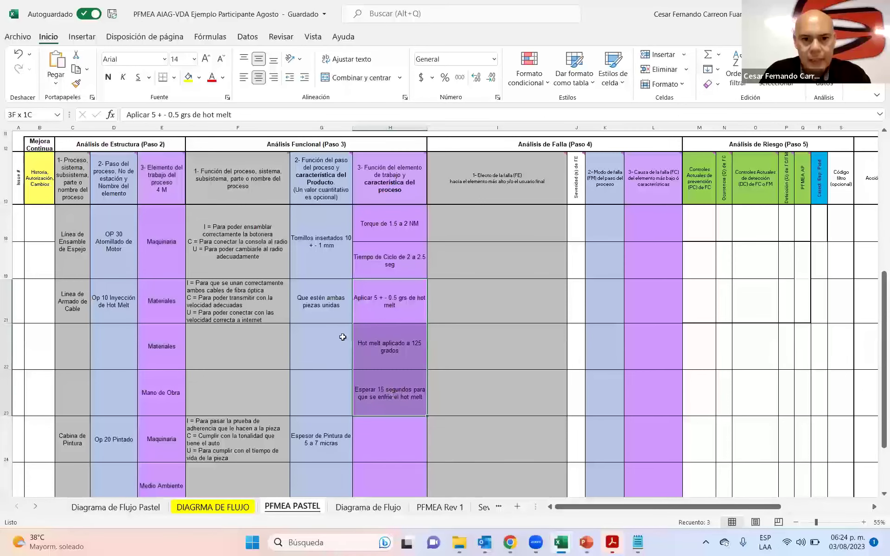
ctrl+click(312, 303)
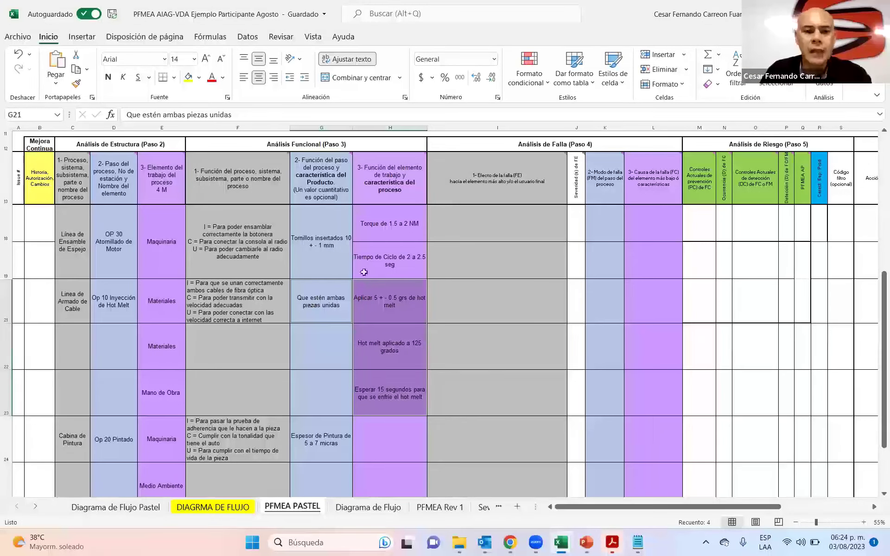
drag(366, 224, 366, 262)
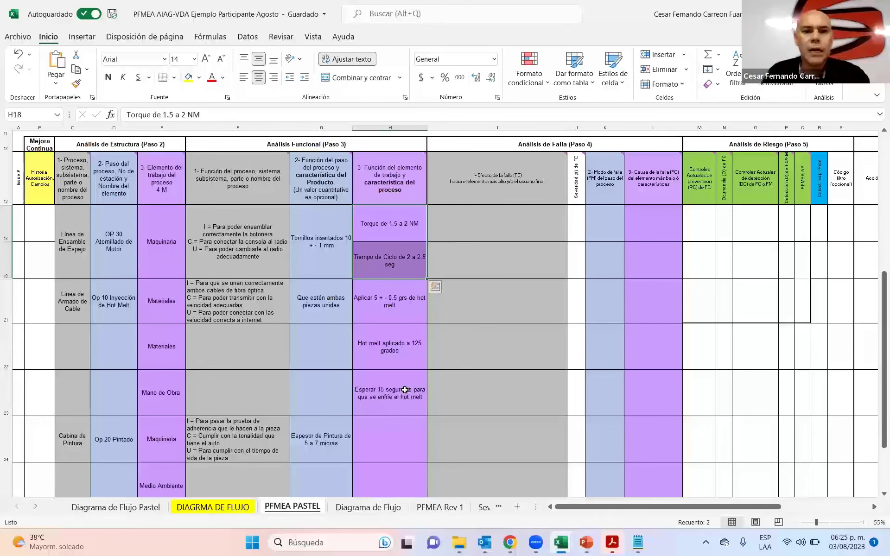
click(327, 230)
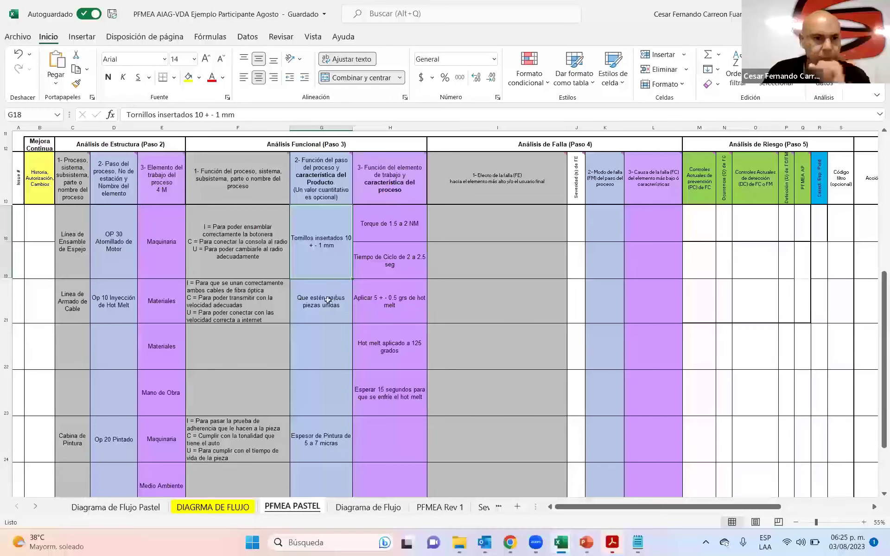
Step: Merge and center the Op 10 product characteristic cells G21:G23 and the process function cells F21:F23
drag(326, 299, 319, 376)
click(337, 79)
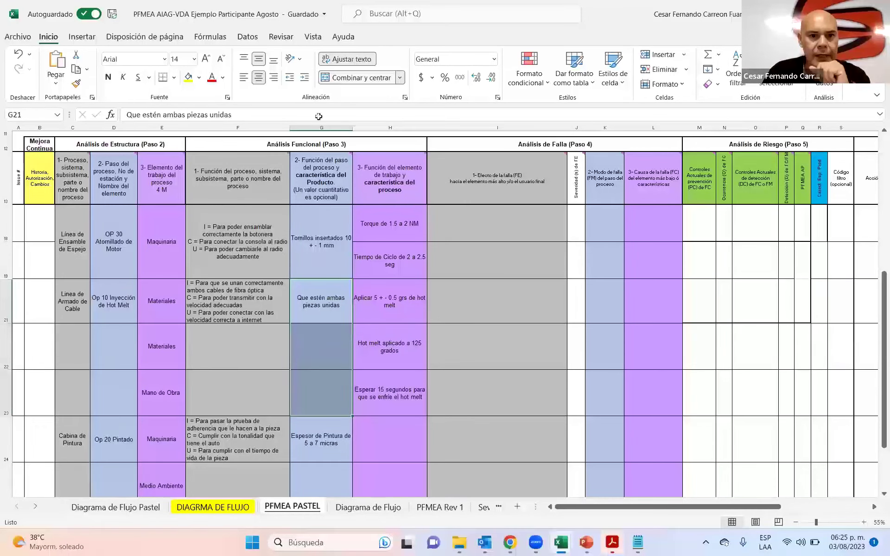
drag(242, 292, 240, 382)
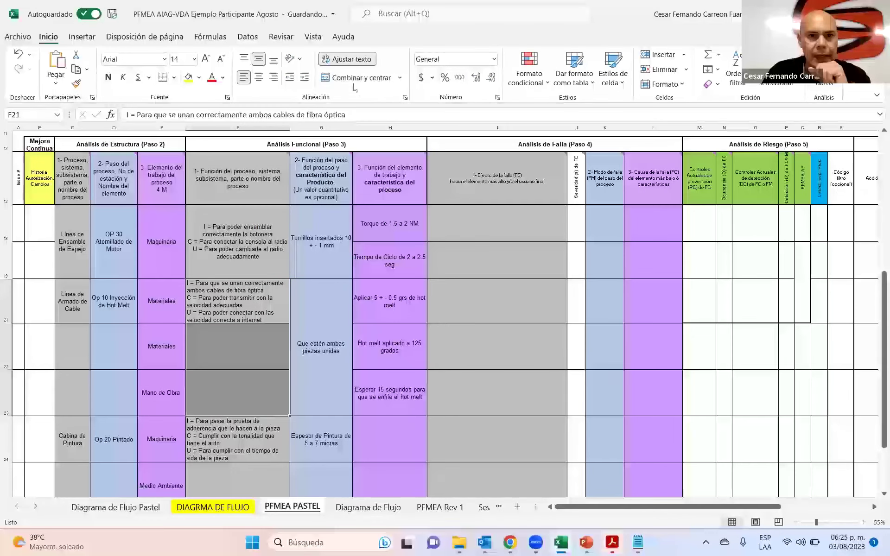
click(337, 78)
scroll(300, 309, down, 3)
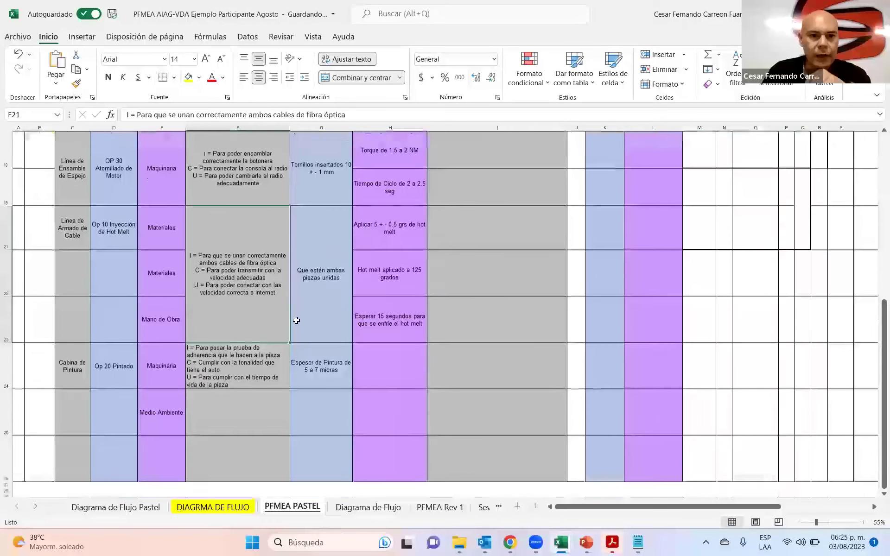
Step: Enter the process characteristic "Presión de 6 a 6.5 bar" in H24 for the Maquinaria element of Op 20 Pintado
click(315, 291)
click(173, 292)
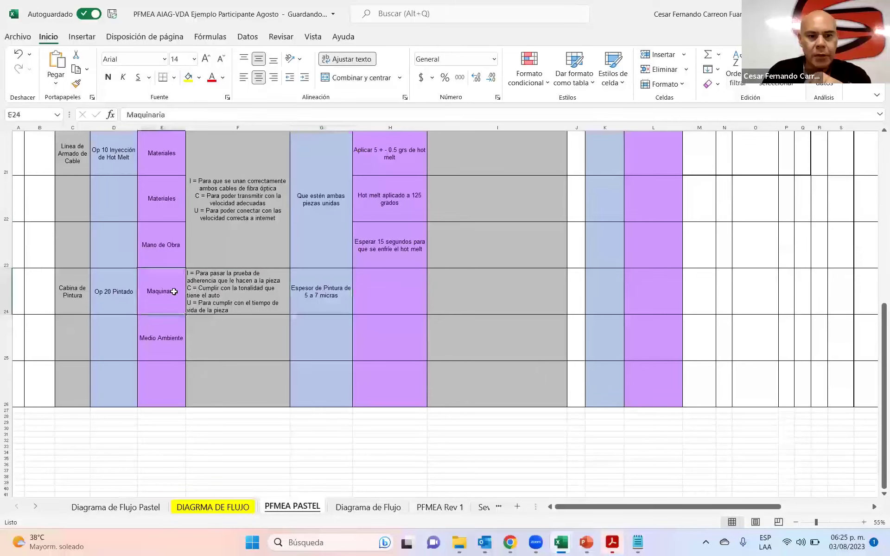
click(394, 287)
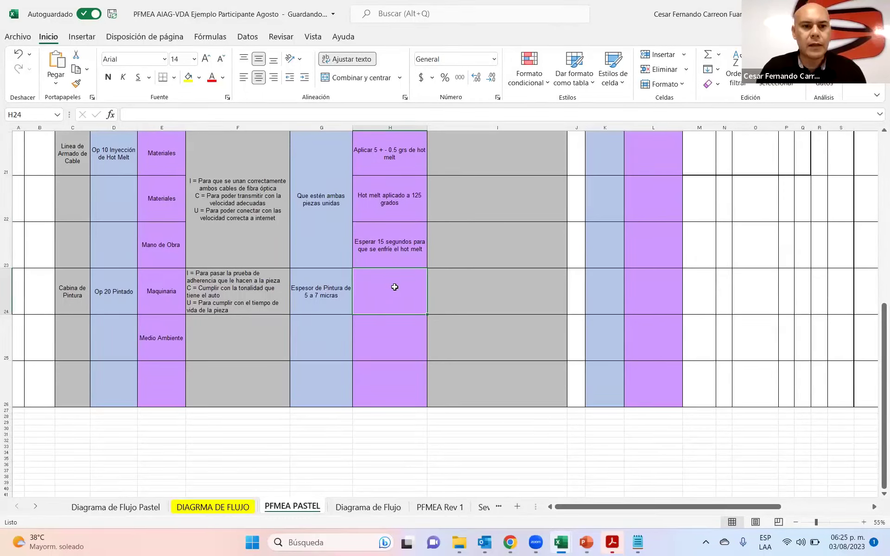
text(Pr)
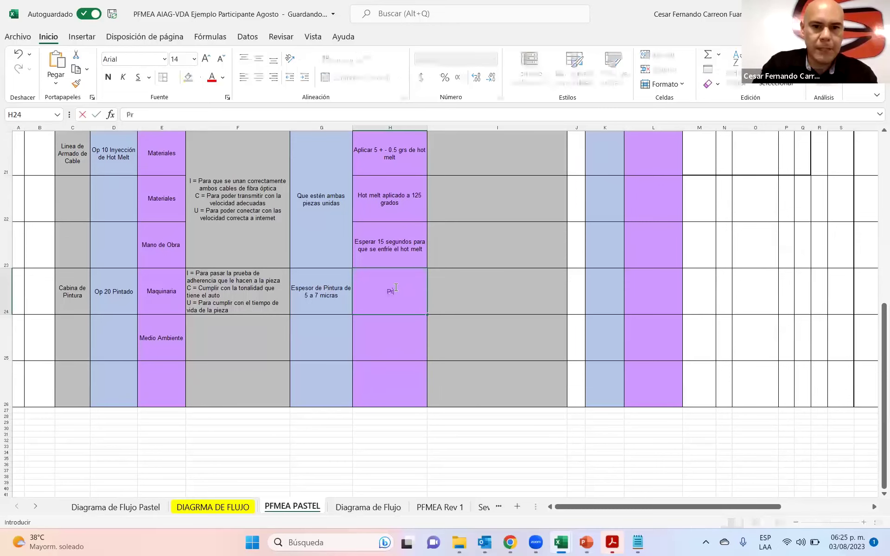
text(esión de 6 )
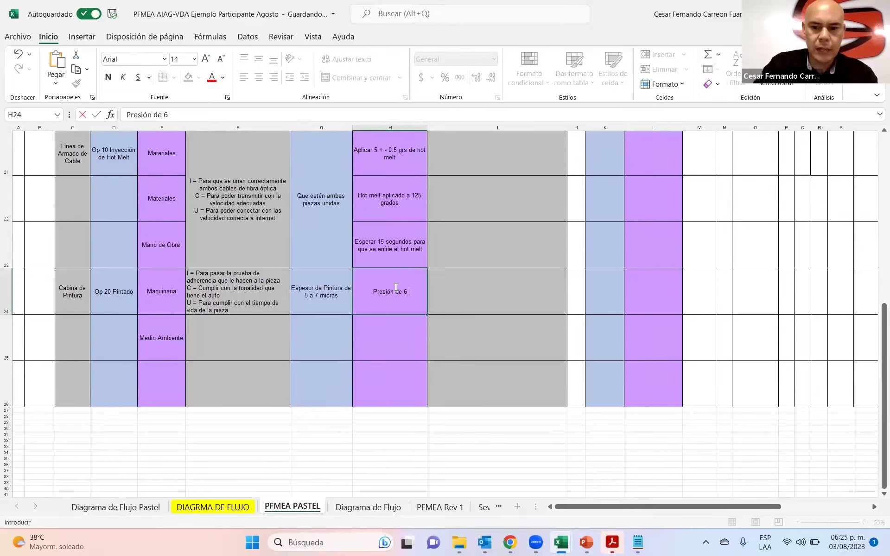
text(a)
text( 6)
key(Return)
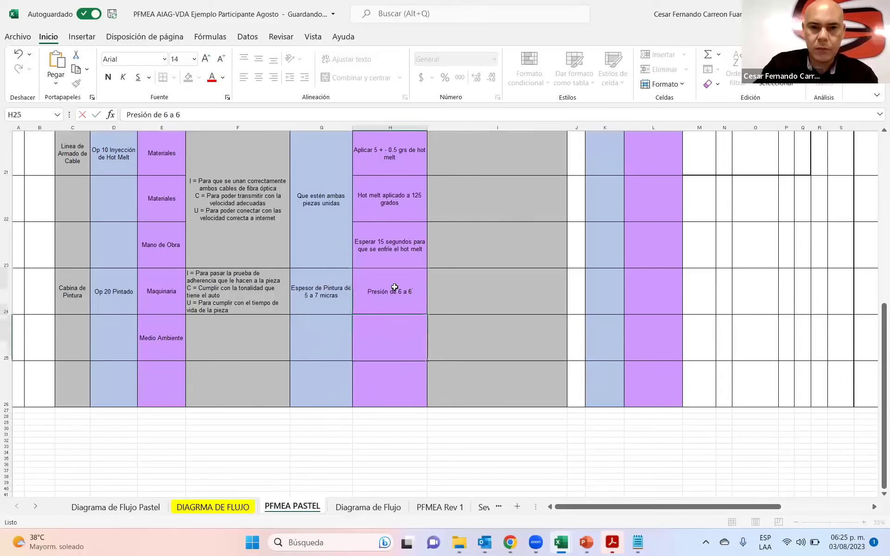
click(395, 288)
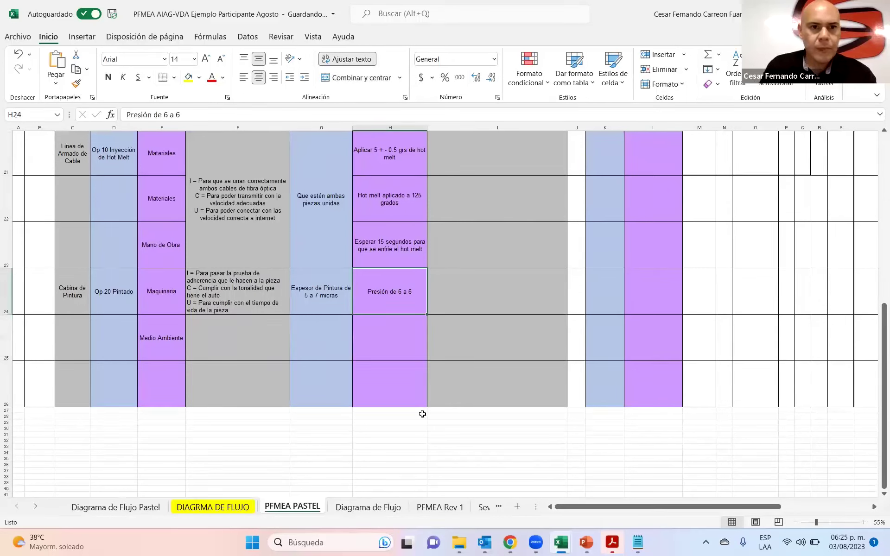
click(239, 115)
text(.5 bar)
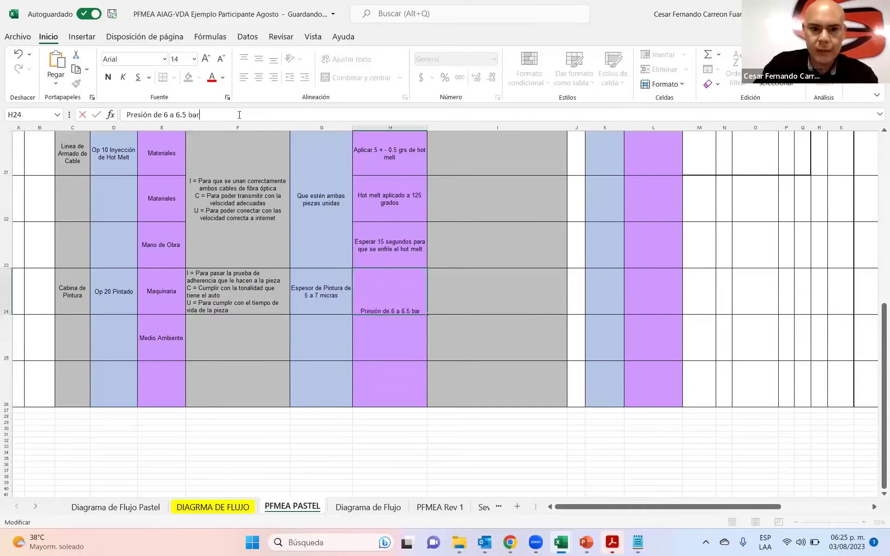
key(Return)
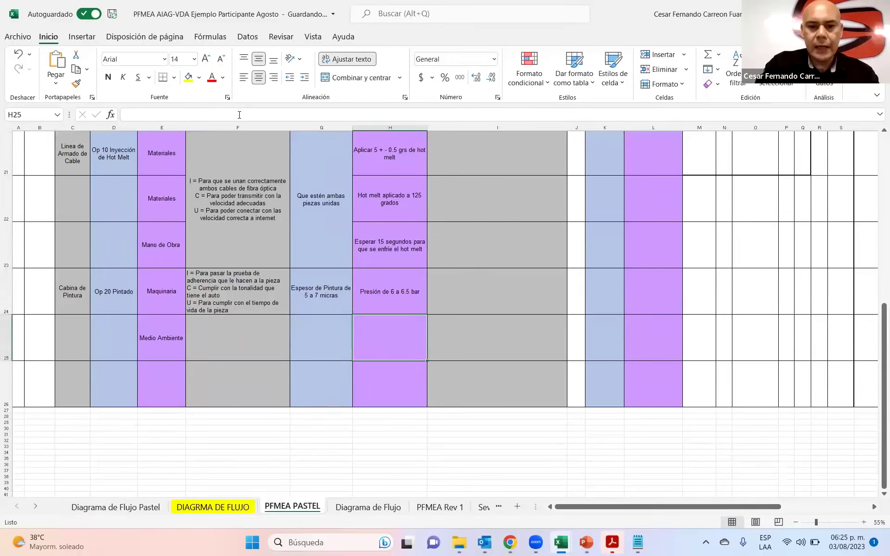
Step: Fill in the Medio Ambiente process characteristics with "Humedad relativa del 15%" in H25 and "temperatura ambiente de 29 grados" in H26
text(Humedad relativa del)
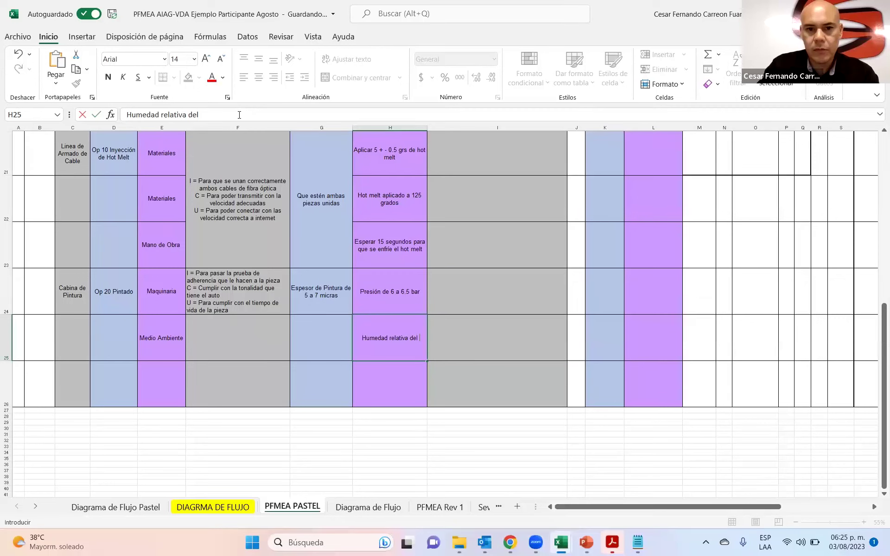
text(15%)
key(Return)
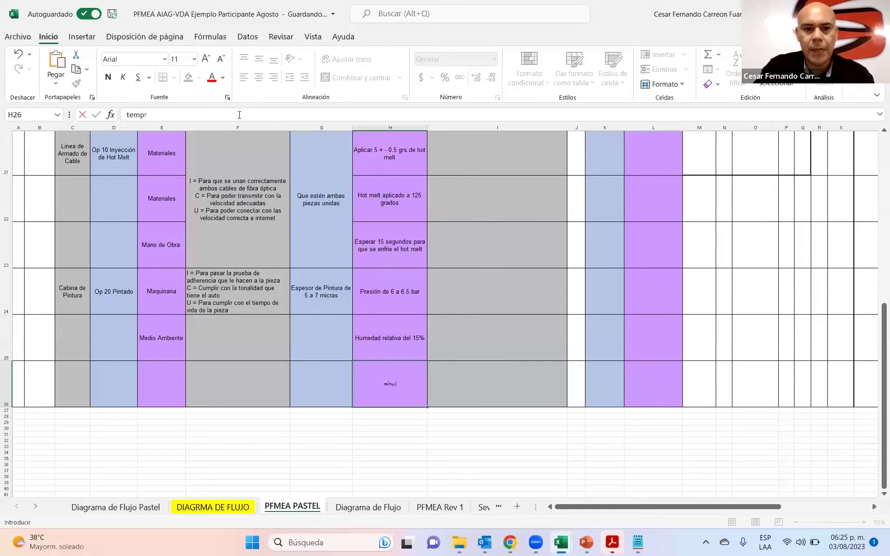
text(ambiente de)
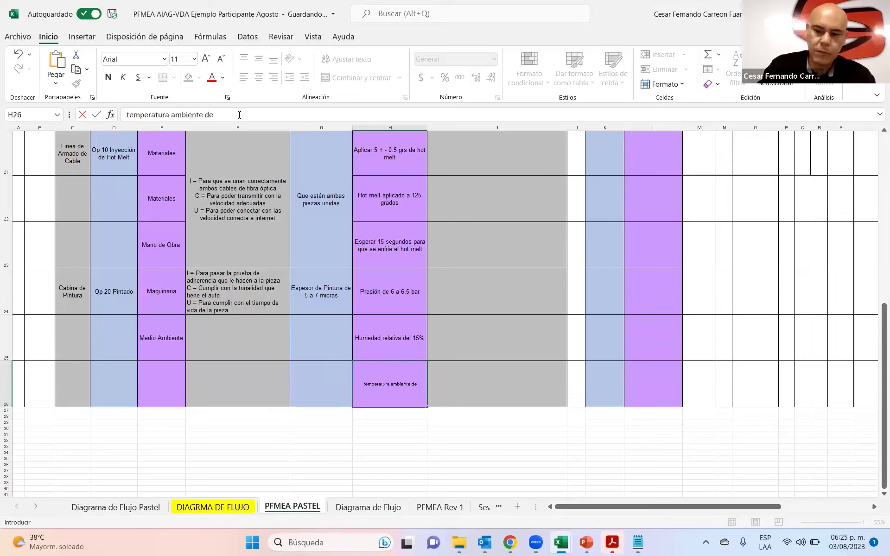
text( 2)
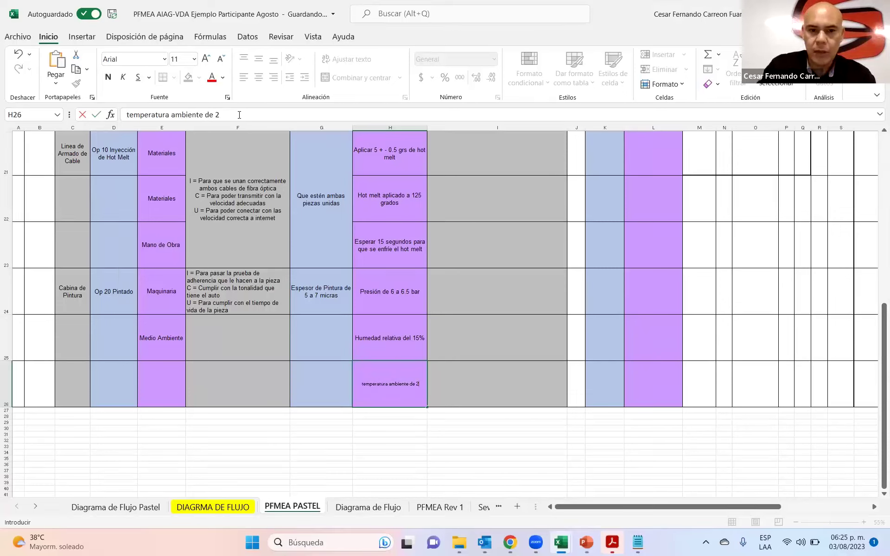
text(9)
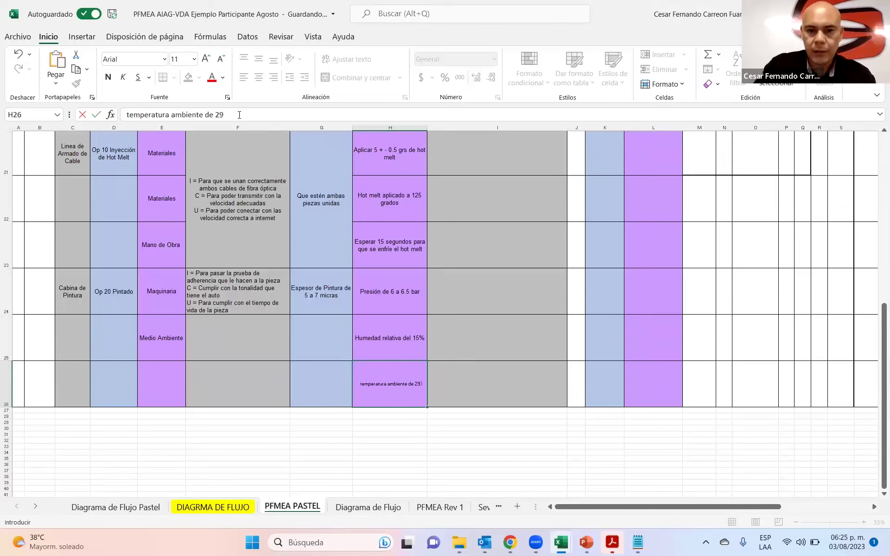
text( grados)
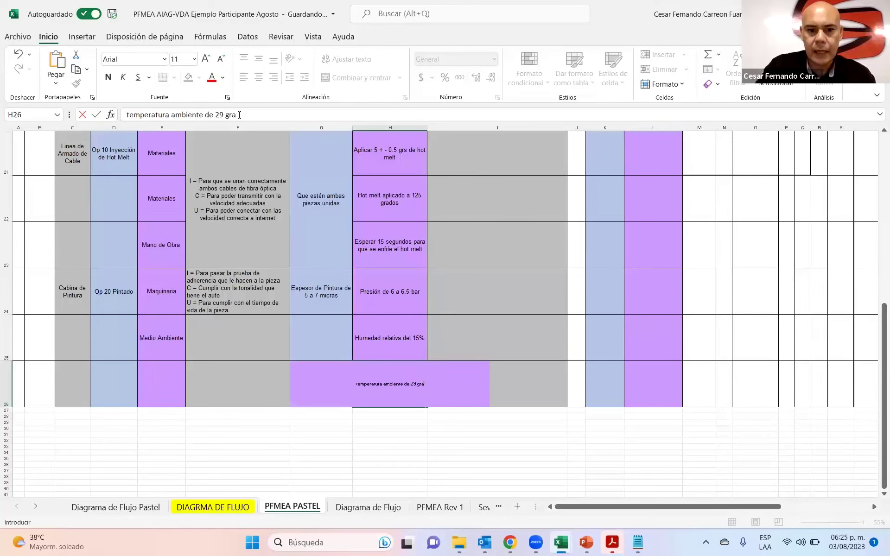
key(Return)
Step: Copy the cell format of H24 onto the process characteristics in H25:H26
key(Up)
key(Up)
key(Up)
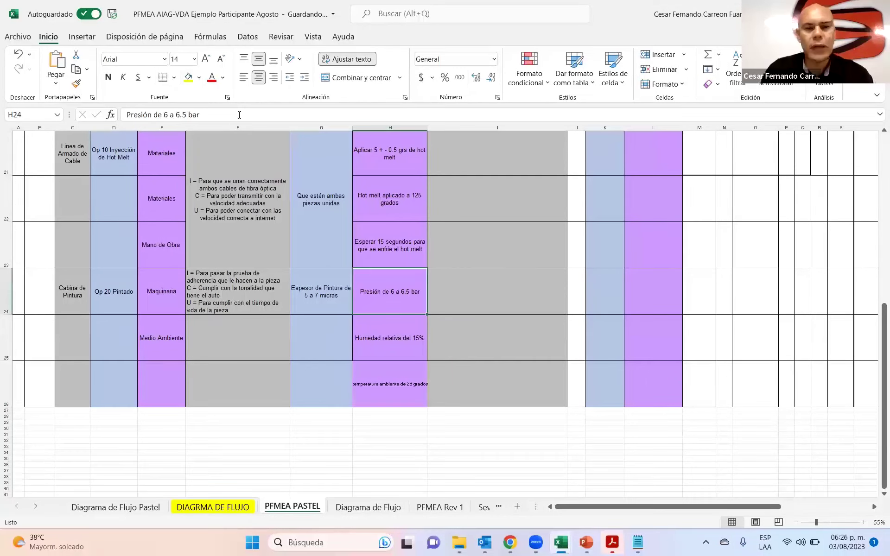
click(76, 83)
drag(400, 342, 396, 371)
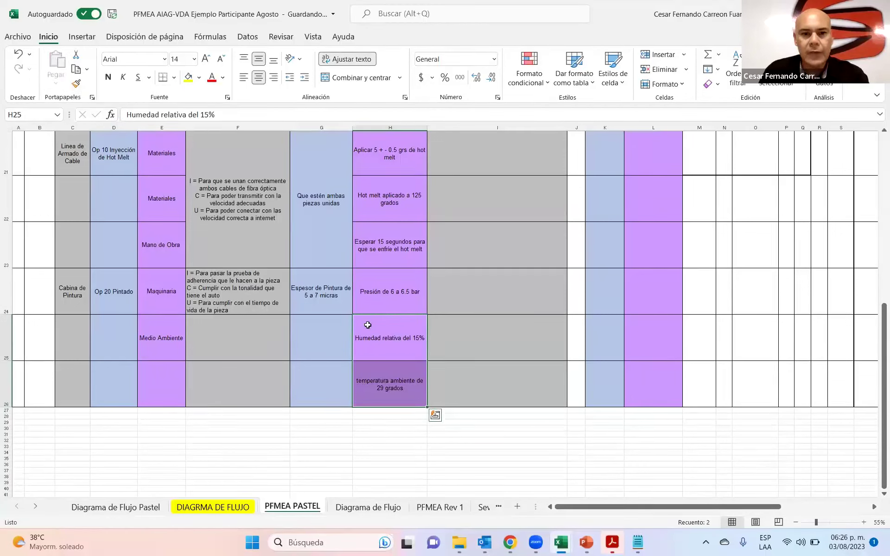
Step: Merge and center the Medio Ambiente work element across E25:E26
drag(161, 342, 165, 370)
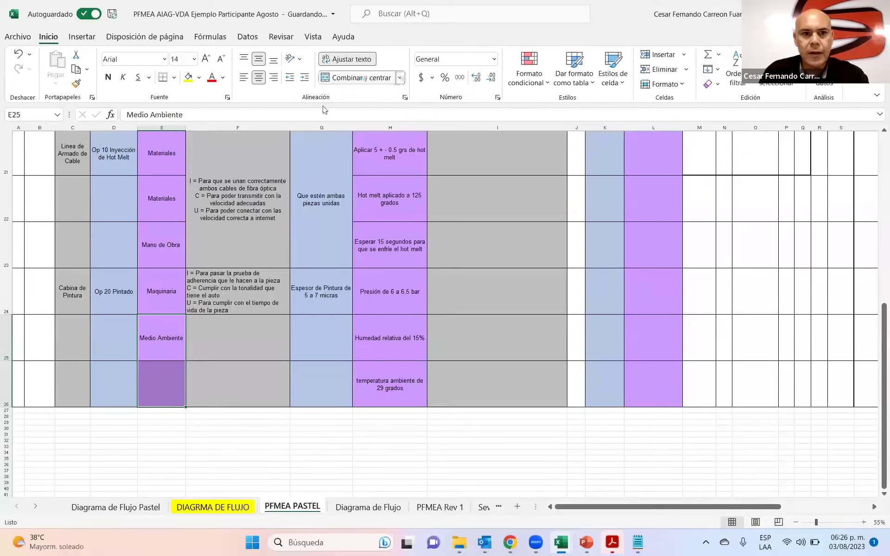
click(361, 77)
click(178, 293)
click(408, 280)
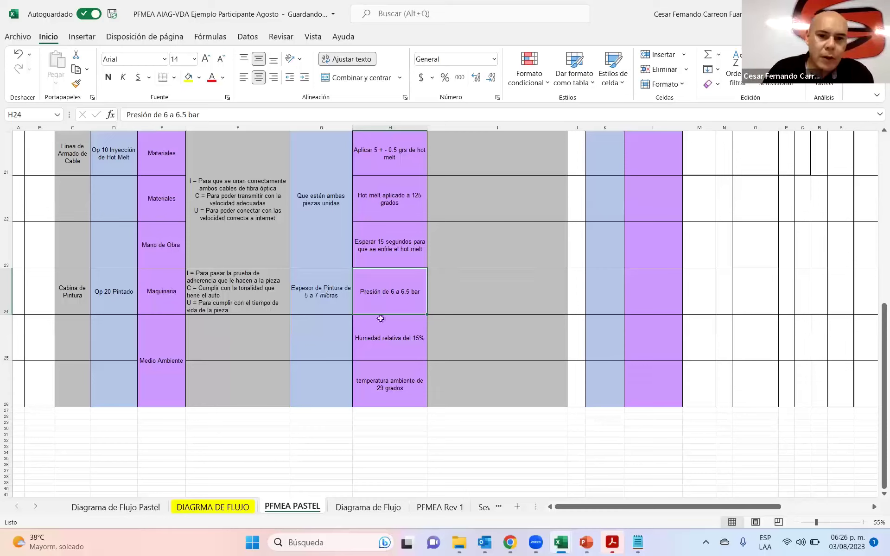
Step: Merge and center the Op 20 product characteristic cells G24:G26 and the process function cells F24:F26
drag(384, 288, 378, 364)
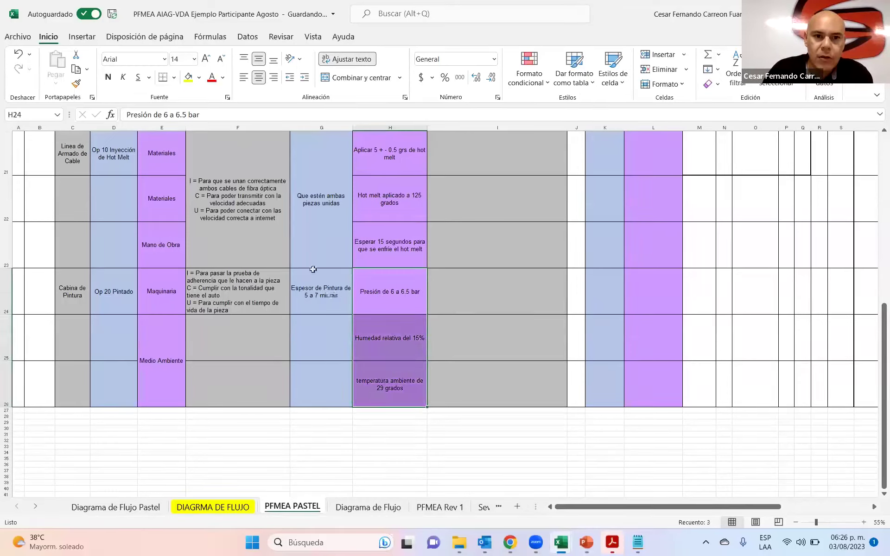
drag(312, 280, 308, 377)
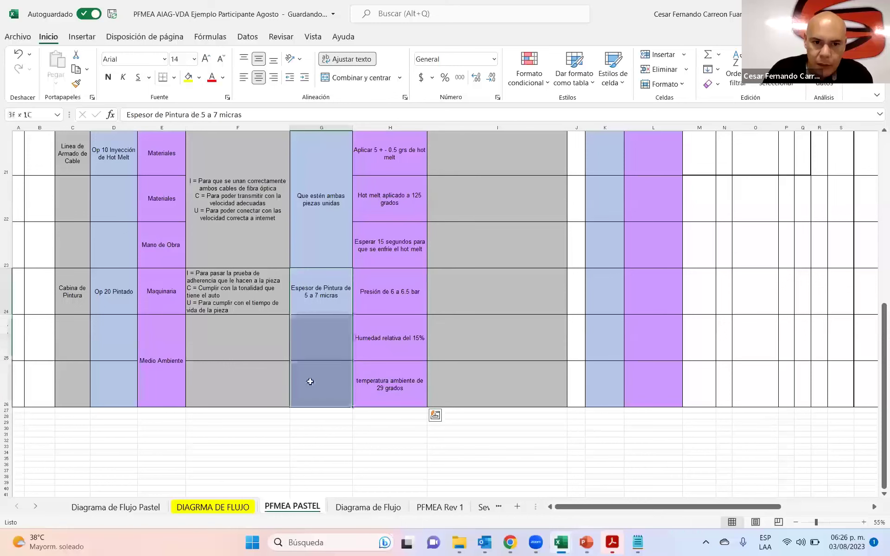
click(337, 78)
drag(232, 288, 236, 386)
click(346, 78)
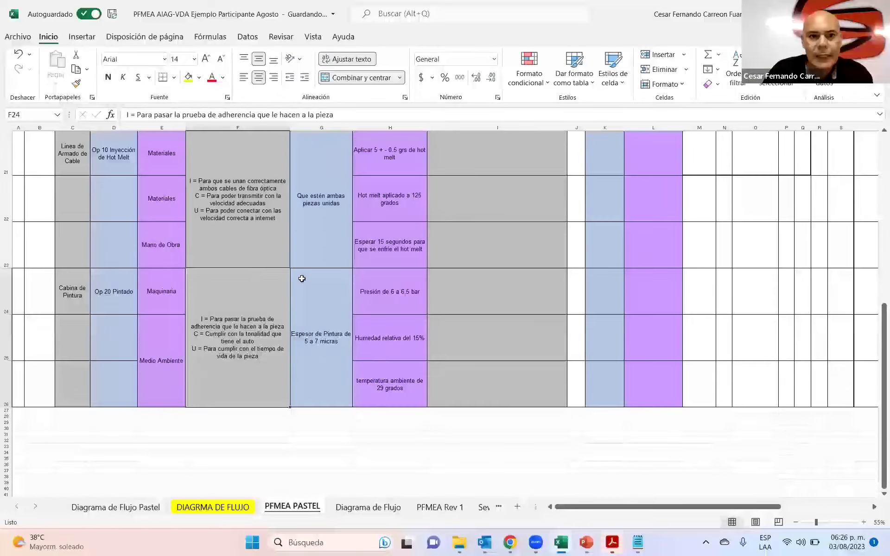
Step: Look over the whole PFMEA form, consult the list of PFMEA benefits in Notepad and return to the Excel workbook
scroll(301, 278, up, 1)
scroll(302, 279, up, 2)
scroll(300, 278, down, 1)
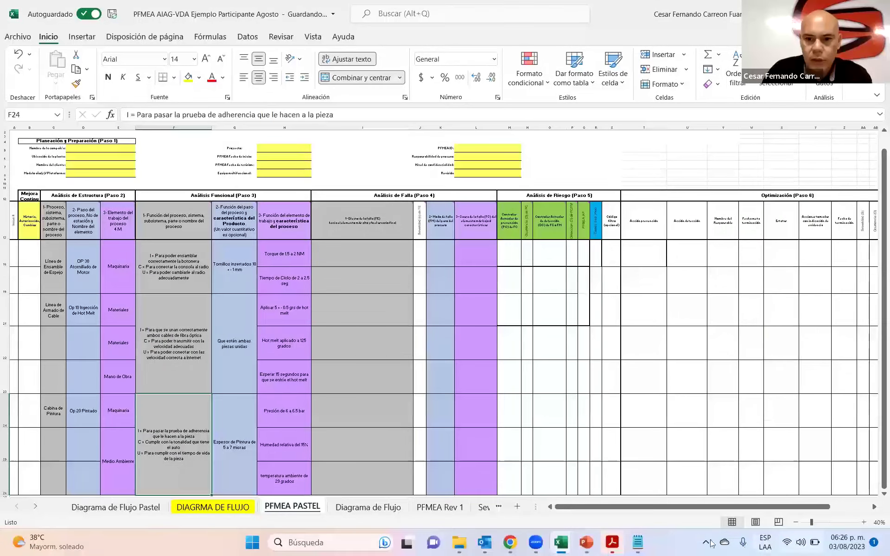
click(646, 543)
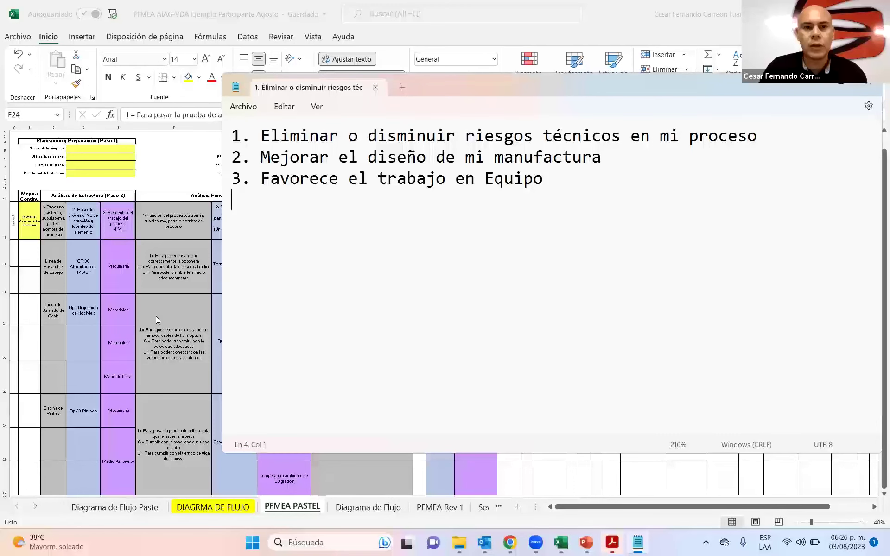
key(alt+Tab)
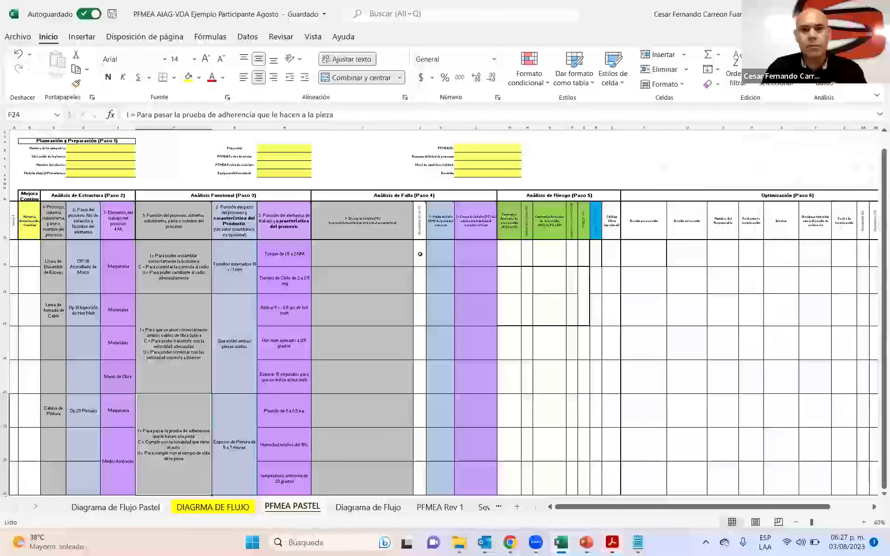
Step: Highlight product characteristic column G with failure mode column K, and failure effect column I with cause column L, to compare Paso 3 with Paso 4
scroll(271, 266, up, 2)
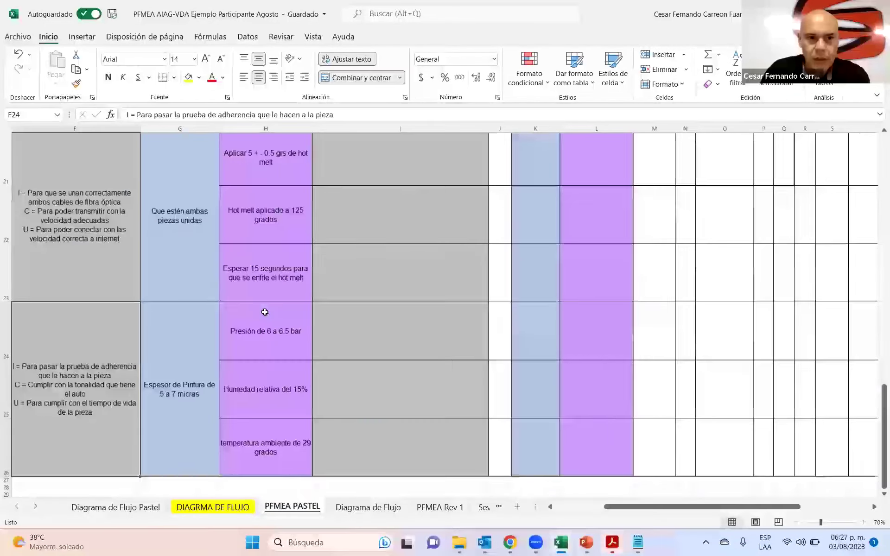
scroll(271, 304, up, 4)
scroll(259, 284, down, 1)
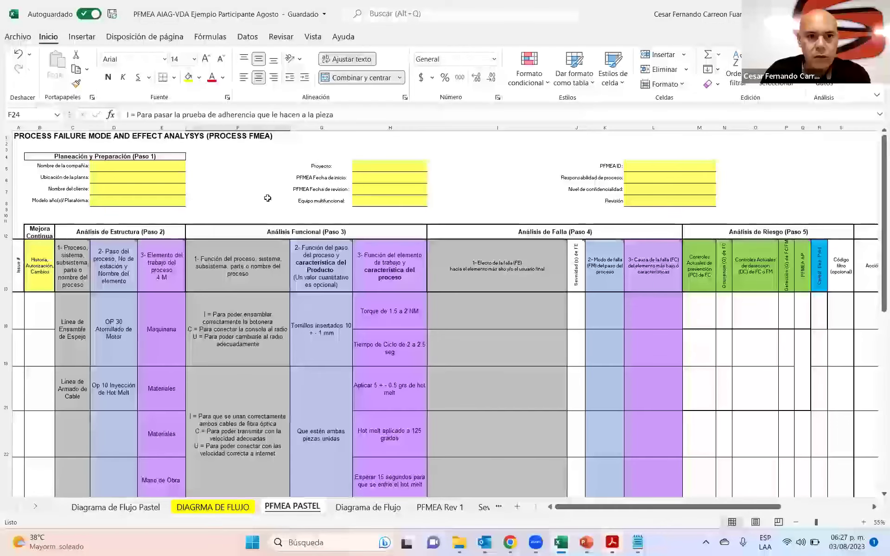
click(329, 126)
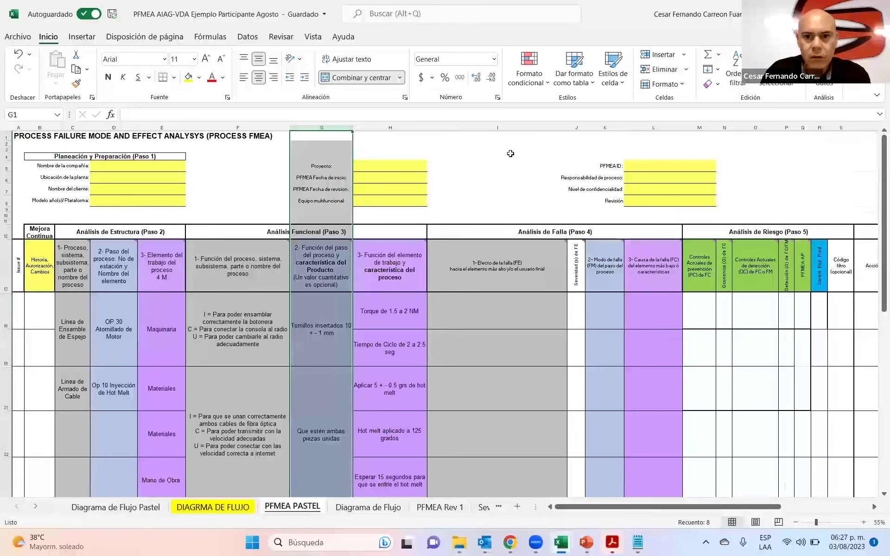
ctrl+click(607, 128)
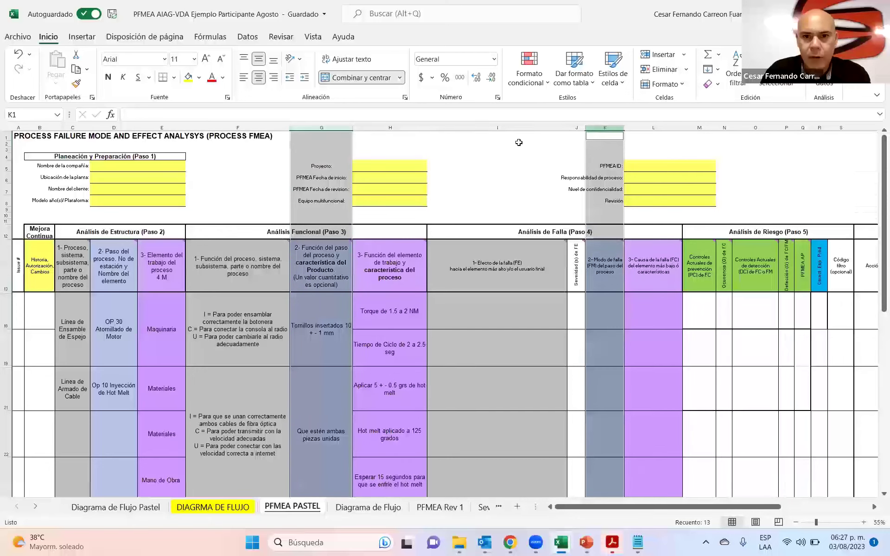
click(501, 127)
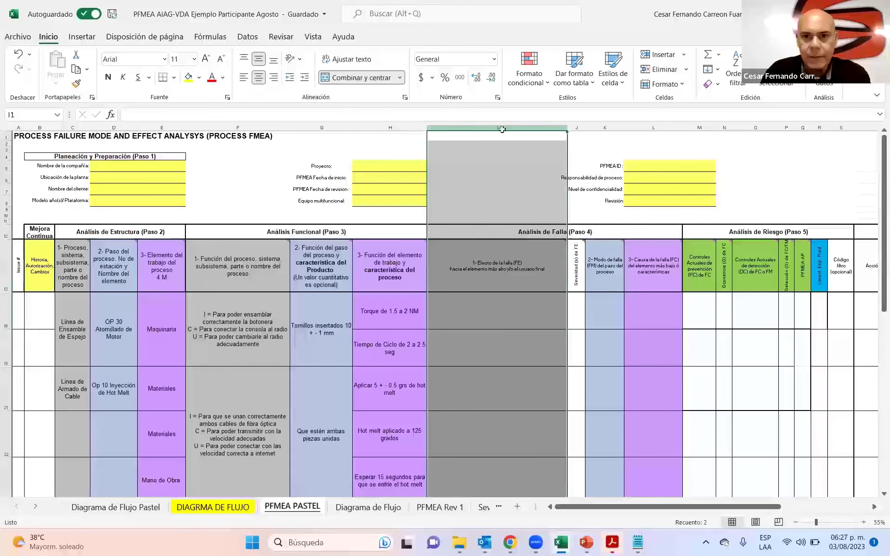
ctrl+click(654, 128)
click(330, 129)
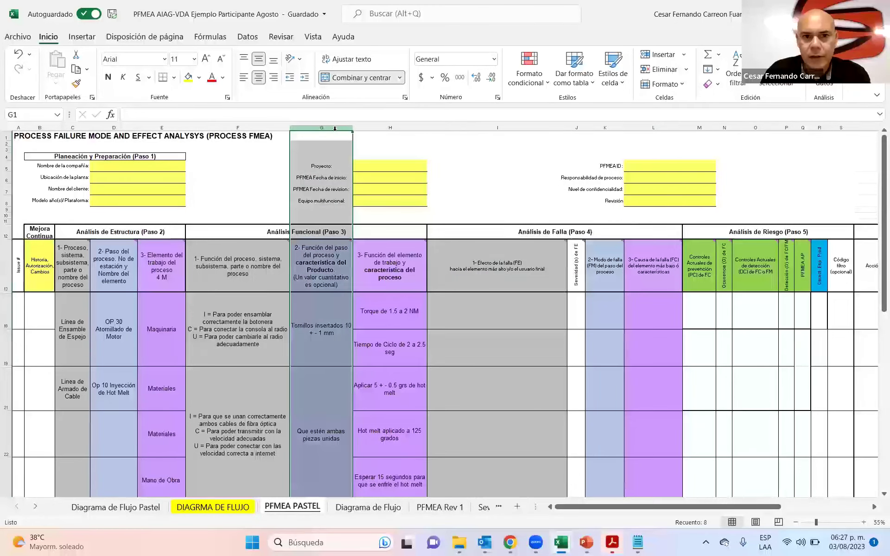
ctrl+click(605, 128)
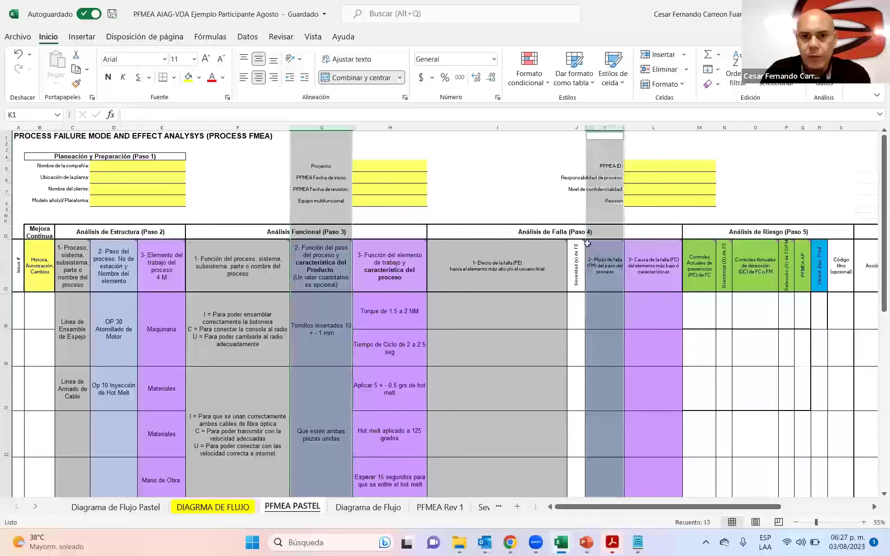
Step: Enter the failure mode "Tornillos insertados a más de tanto" in K18 for the OP 30 screw insertion characteristic
click(603, 321)
text(Torn)
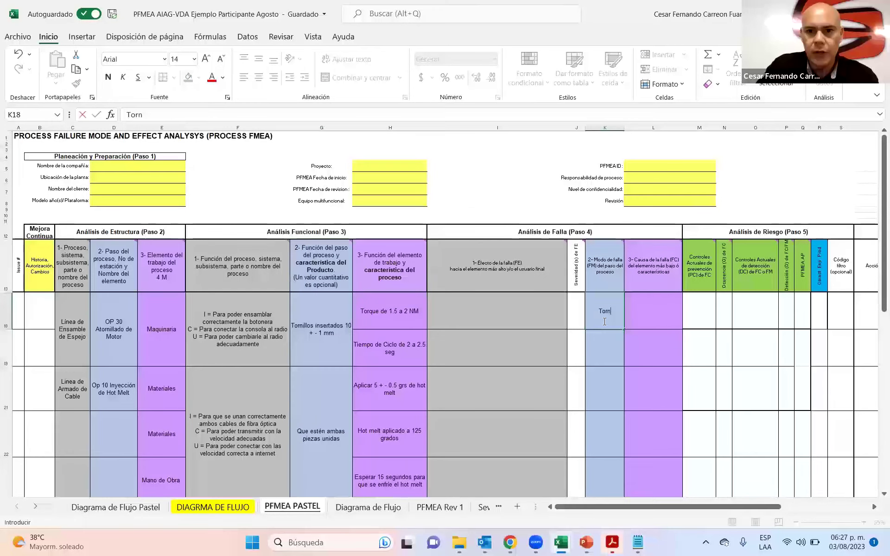
text(illos insertados a máas)
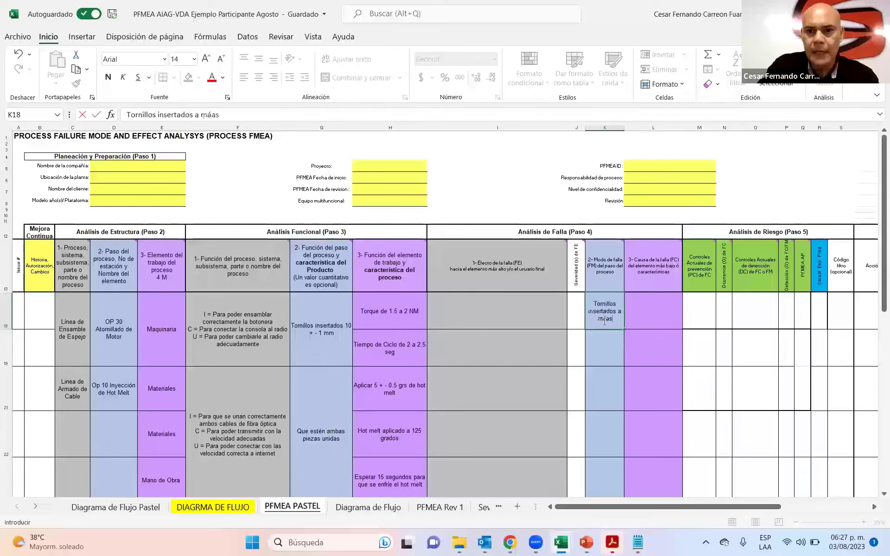
key(BackSpace)
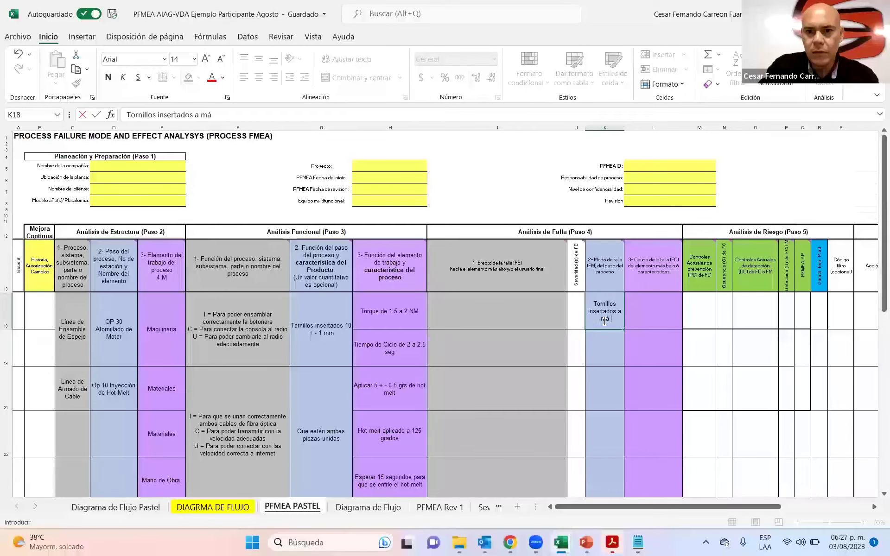
text(tan)
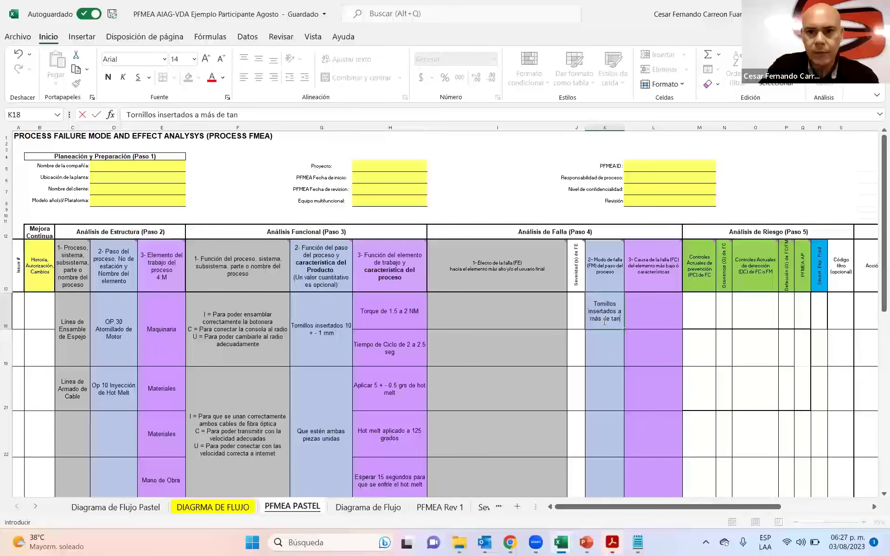
text(to)
key(Return)
Step: Copy the K18 failure mode into K19 and reword it as "Tornillos insertados a menos de tanto"
click(604, 321)
key(ctrl+c)
key(Down)
key(ctrl+v)
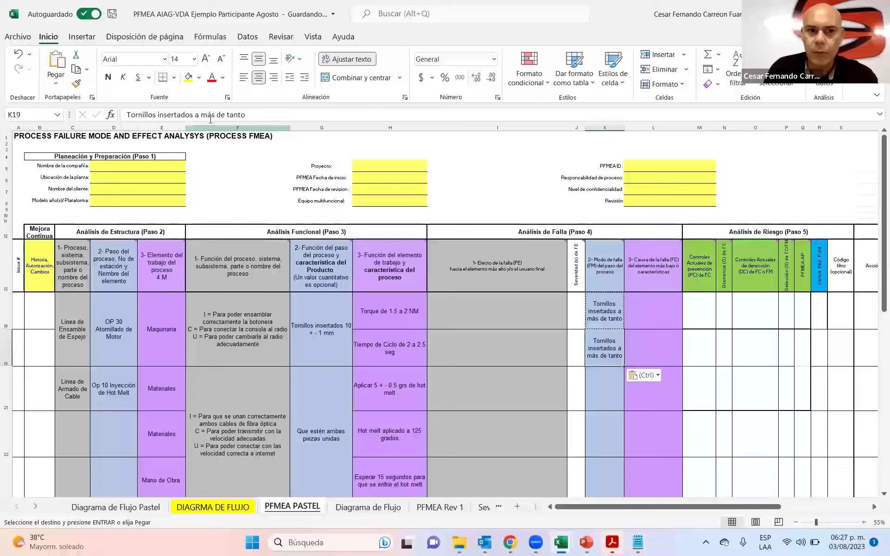
click(191, 114)
key(BackSpace)
key(BackSpace)
text(enos)
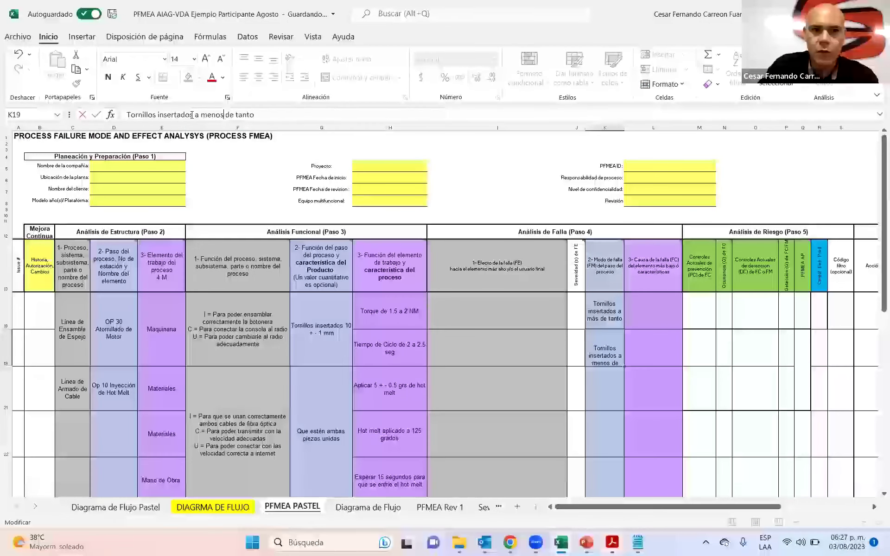
key(Return)
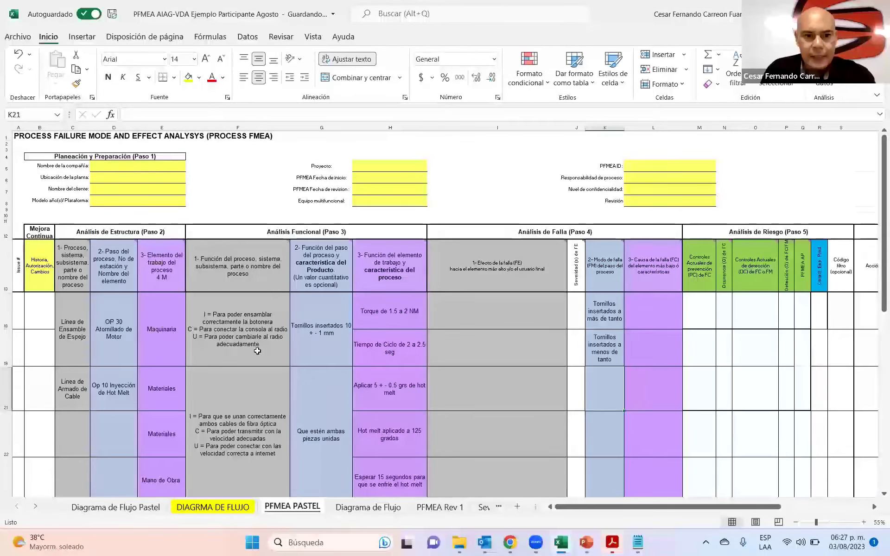
Step: Enter the failure mode "Que no estén unidas las piezas" in K21 for the Op 10 hot melt operation
scroll(333, 357, down, 2)
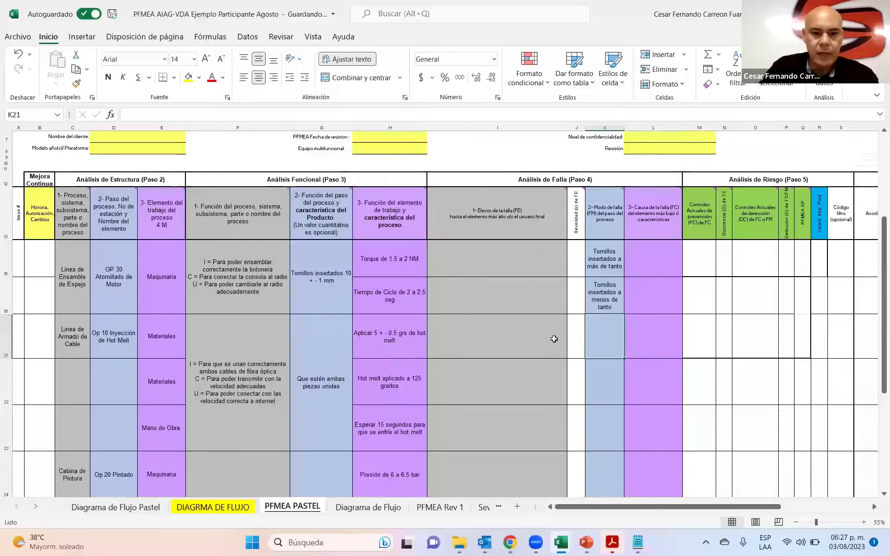
text(Que no estén unidas las piezas)
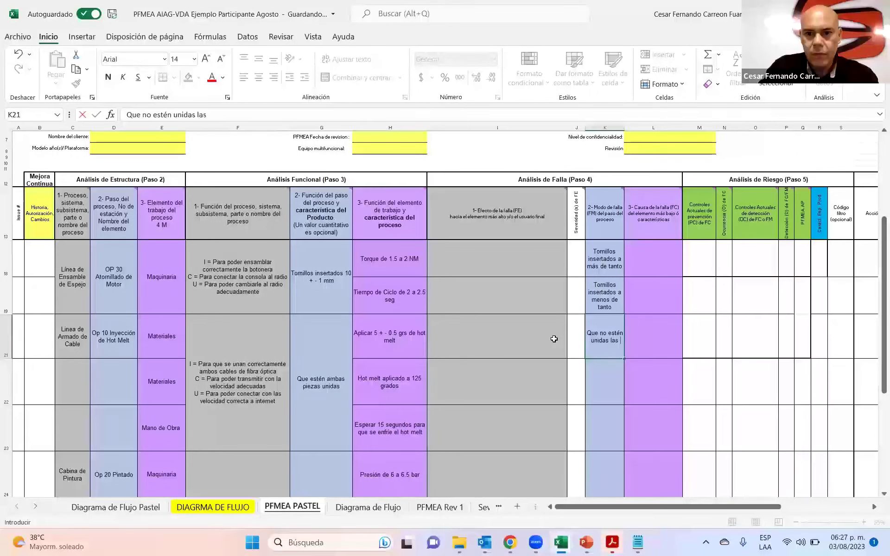
key(Return)
Step: Enter the failure mode "Espesor menor a tanto" in K24 for the Op 20 paint operation
scroll(563, 337, down, 2)
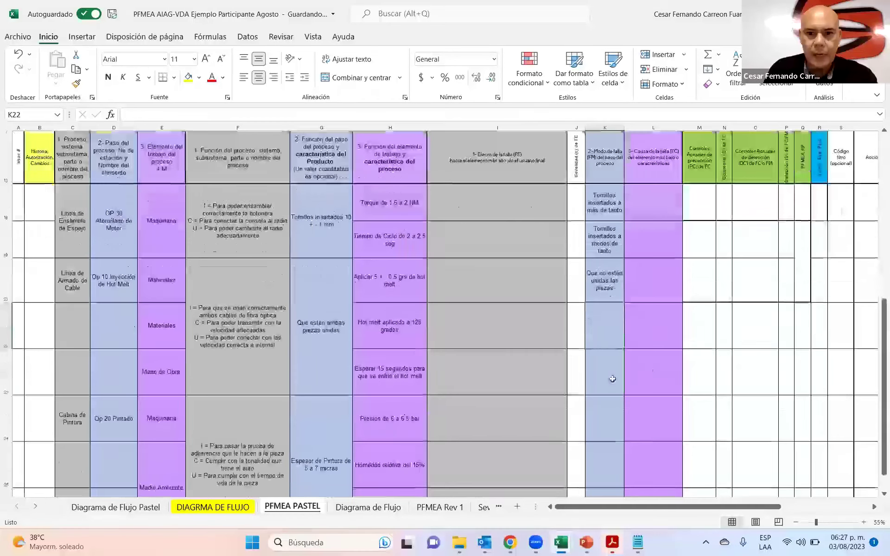
click(601, 413)
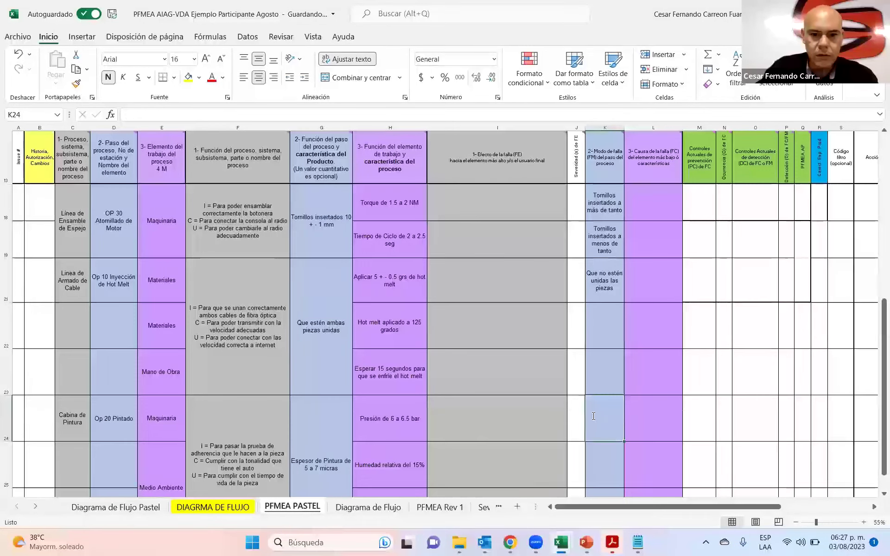
text(Espesor menor a tanto)
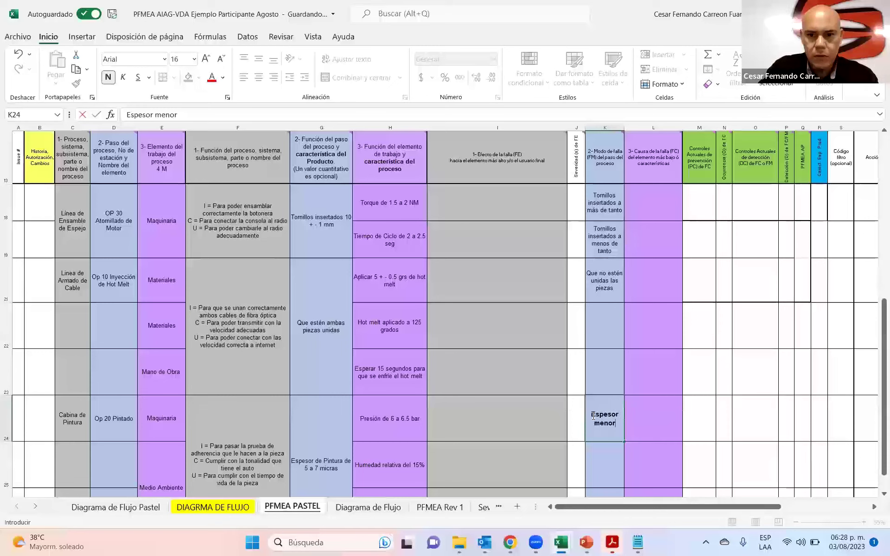
key(Return)
Step: Enter the second paint thickness failure mode, "Espesor mayor a tanto", in K25
text(Espesor menor a tanto)
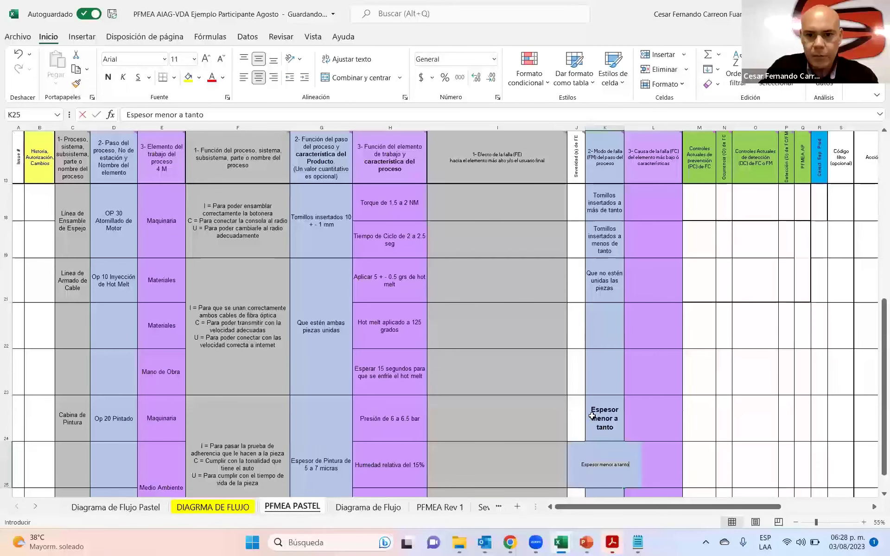
key(BackSpace)
key(BackSpace)
key(BackSpace)
key(BackSpace)
key(BackSpace)
key(BackSpace)
key(BackSpace)
key(BackSpace)
key(BackSpace)
key(BackSpace)
key(BackSpace)
key(BackSpace)
key(BackSpace)
text(mayorf a ta)
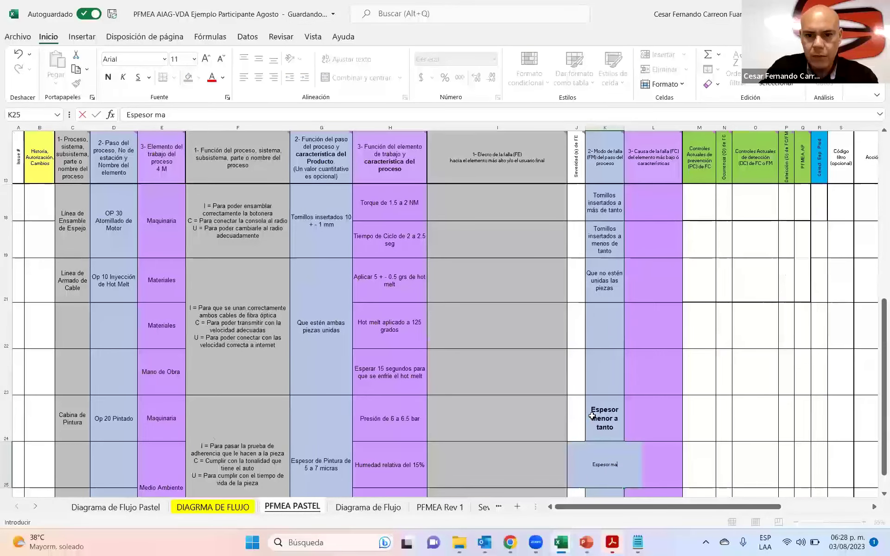
key(BackSpace)
key(BackSpace)
key(BackSpace)
key(BackSpace)
key(BackSpace)
key(BackSpace)
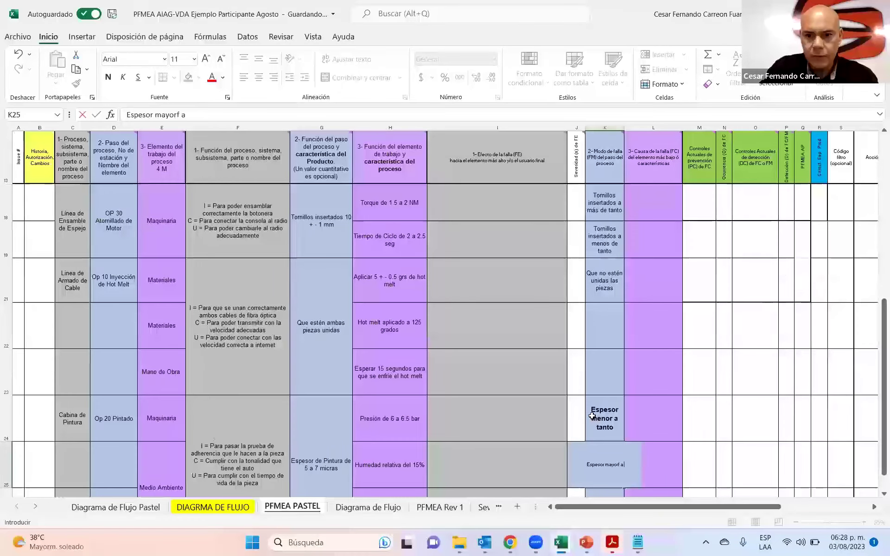
text(an tanto)
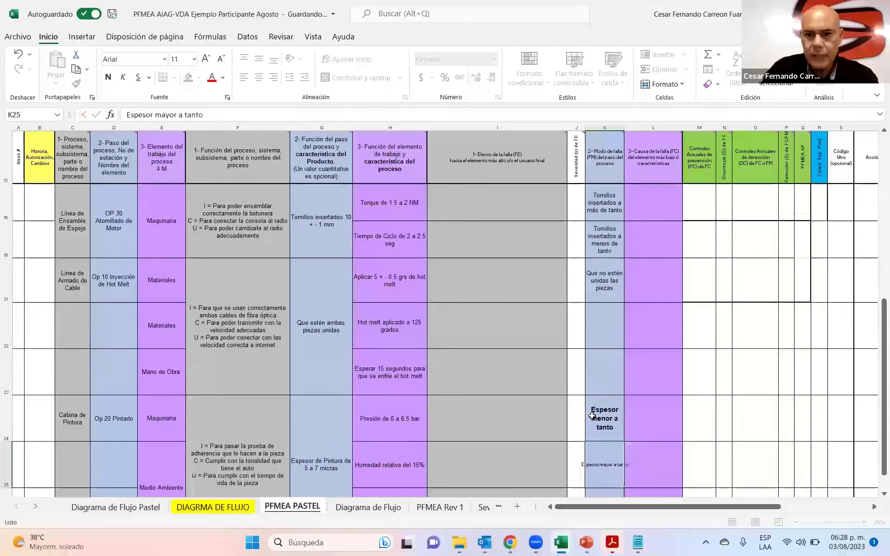
key(Return)
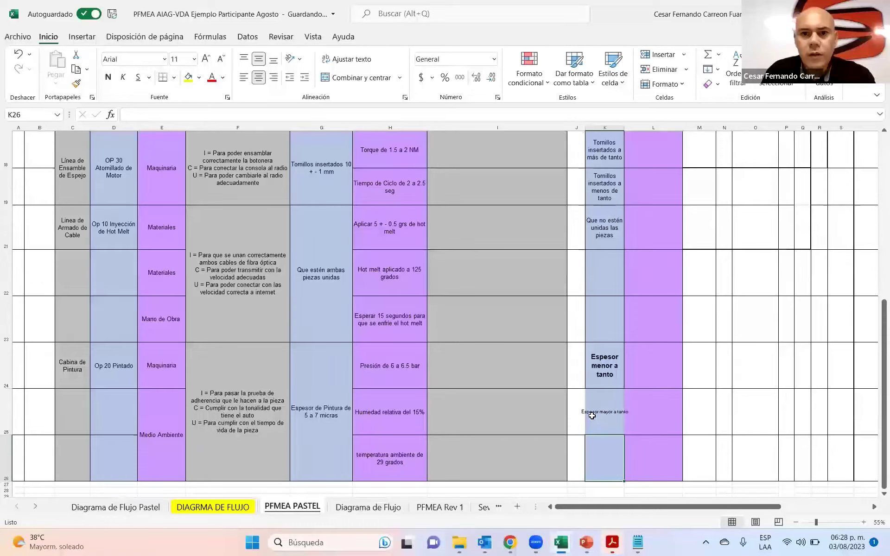
Step: Copy the formatting of failure mode cell K21 to cells K22:K26
key(Up)
key(Up)
key(Up)
key(Up)
key(Up)
click(77, 84)
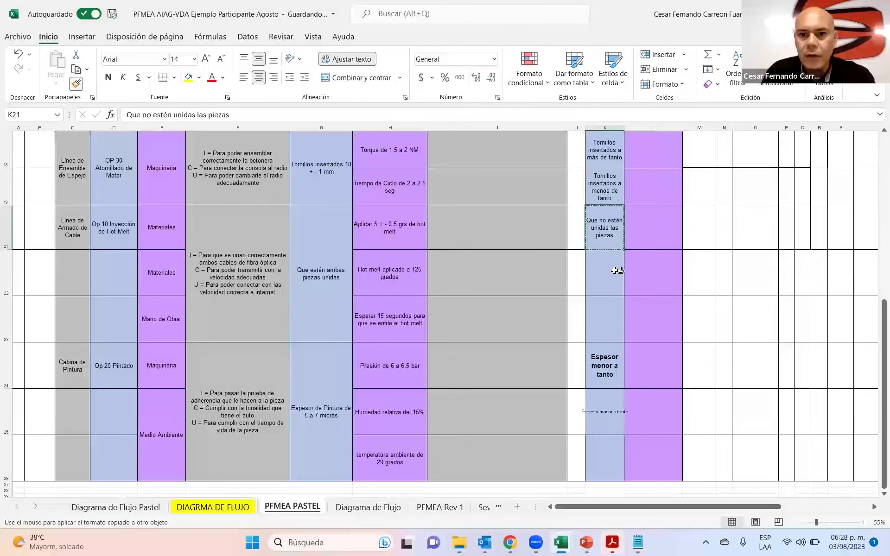
drag(614, 271, 605, 463)
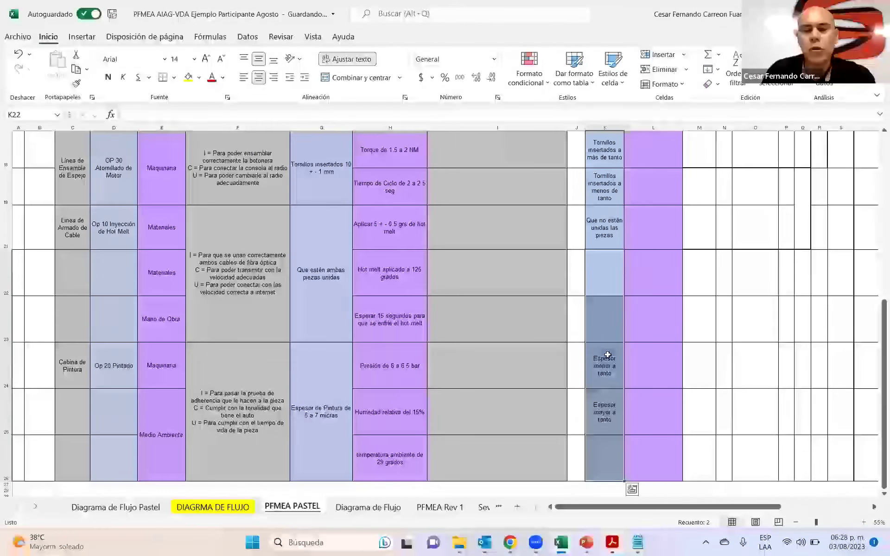
Step: Highlight failure mode column K together with product characteristic column G to compare them across Paso 3 and Paso 4
scroll(623, 337, up, 10)
scroll(507, 251, down, 3)
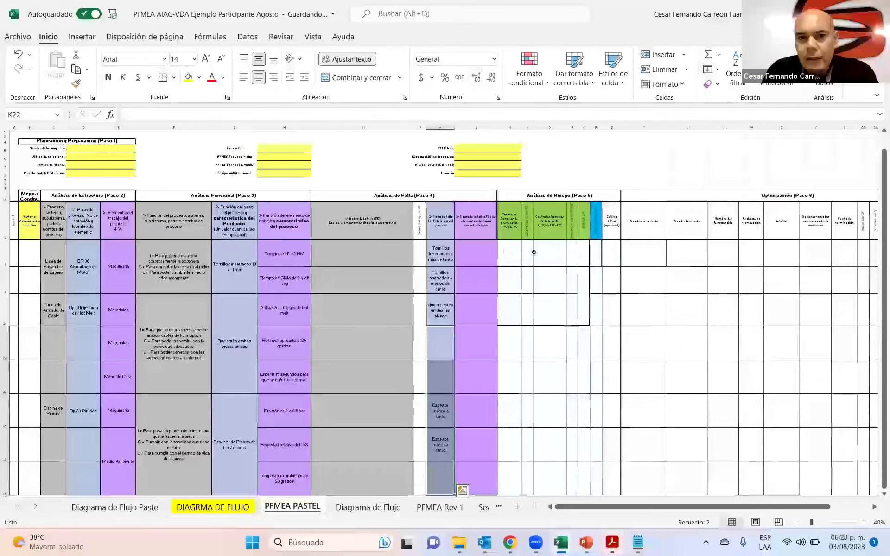
scroll(507, 252, up, 2)
scroll(473, 224, up, 5)
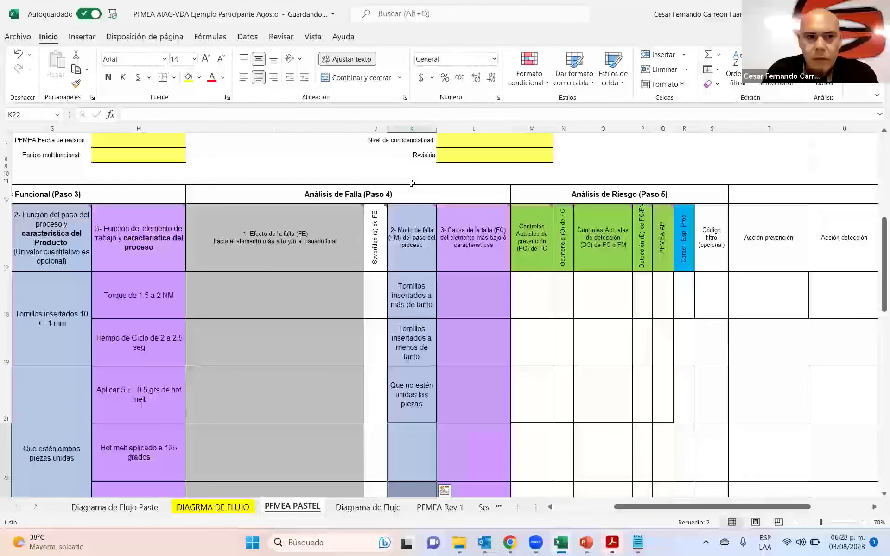
click(417, 129)
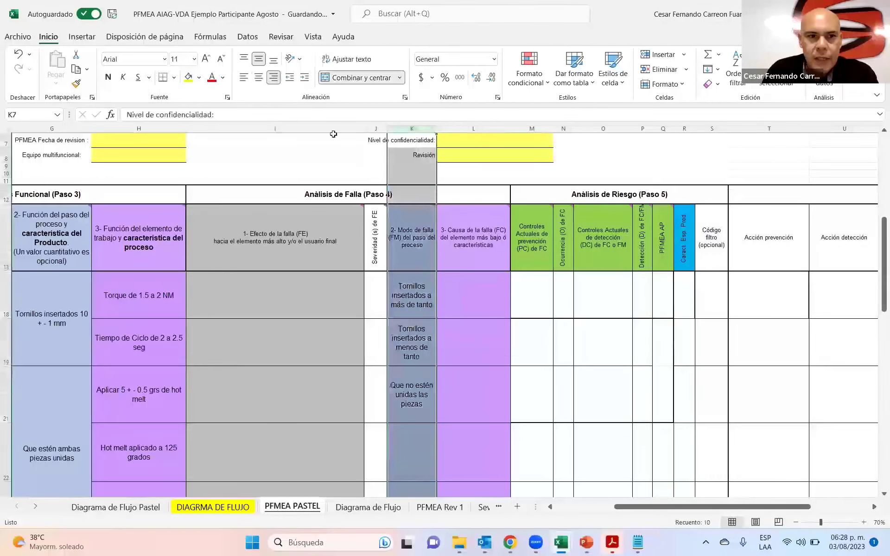
ctrl+click(56, 129)
ctrl+click(58, 129)
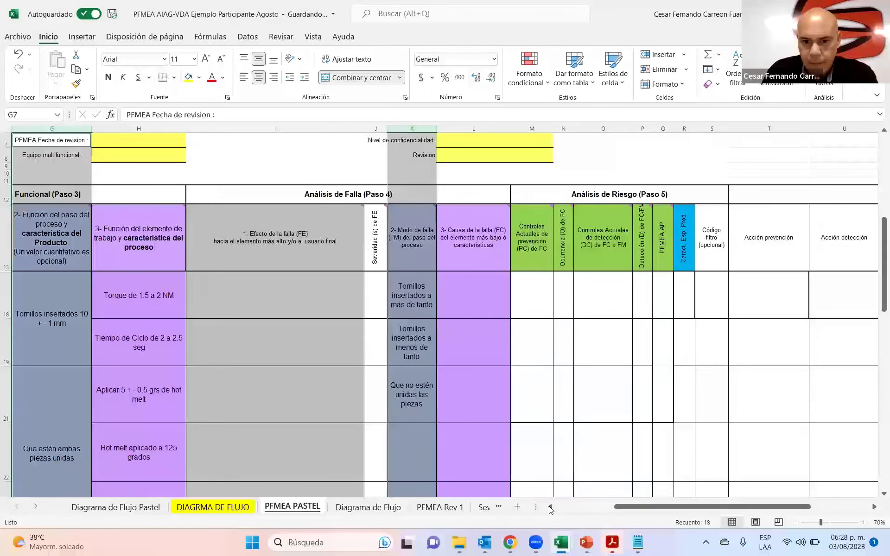
scroll(526, 489, left, 3)
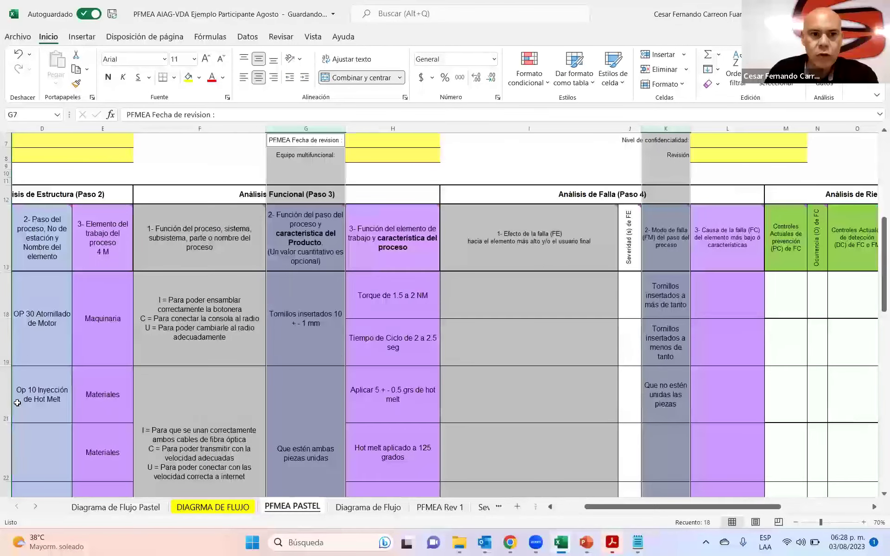
Step: Highlight process function column F together with failure effect column I to show how they relate
click(166, 129)
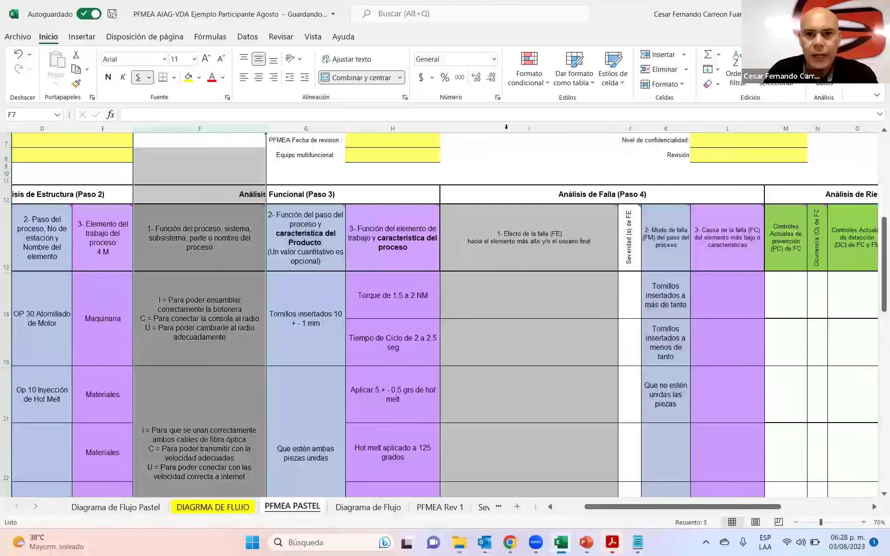
ctrl+click(512, 129)
scroll(520, 222, down, 1)
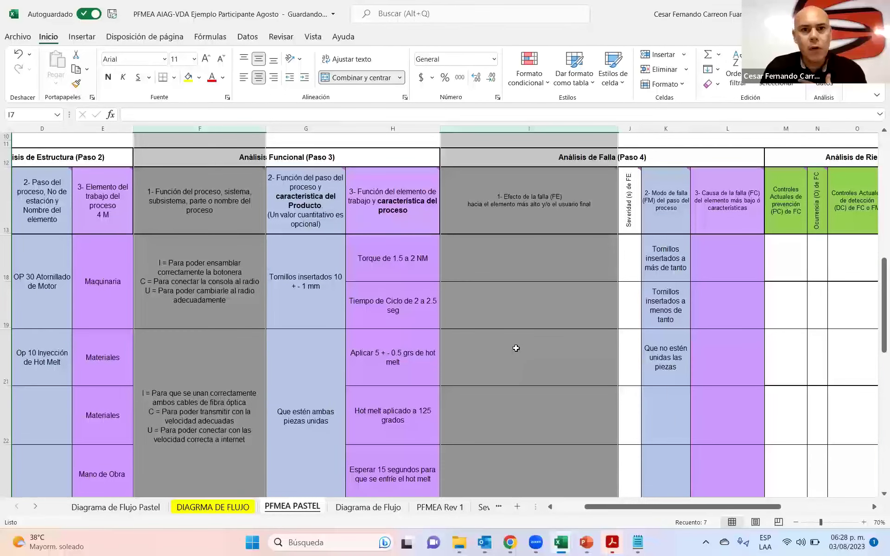
Step: On the Severidad sheet, move the purple rectangle onto the Impact to Your Plant column and widen it to frame that column
click(34, 507)
click(34, 507)
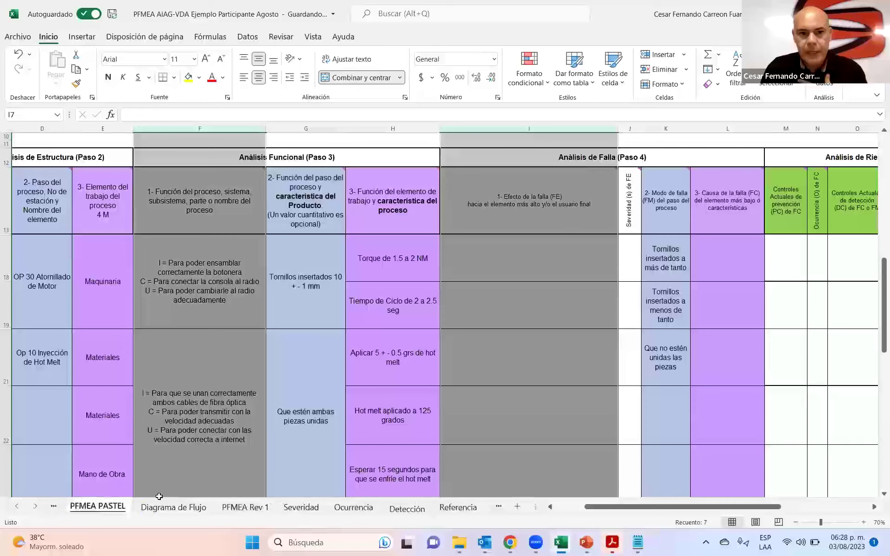
click(301, 507)
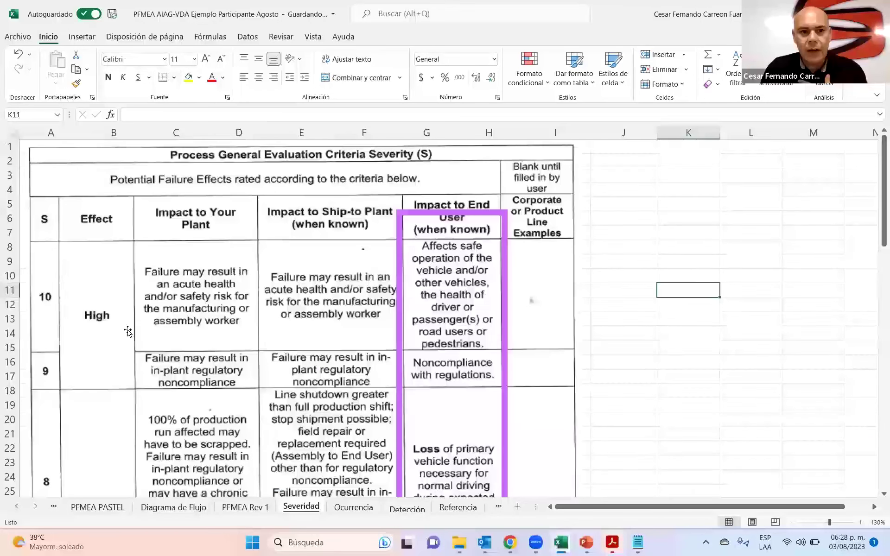
click(400, 236)
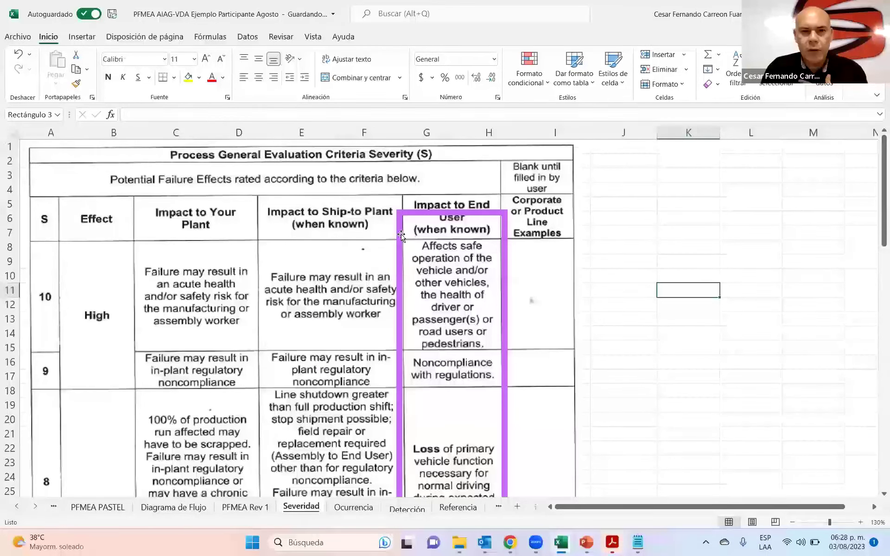
drag(317, 236, 134, 217)
drag(238, 194, 262, 193)
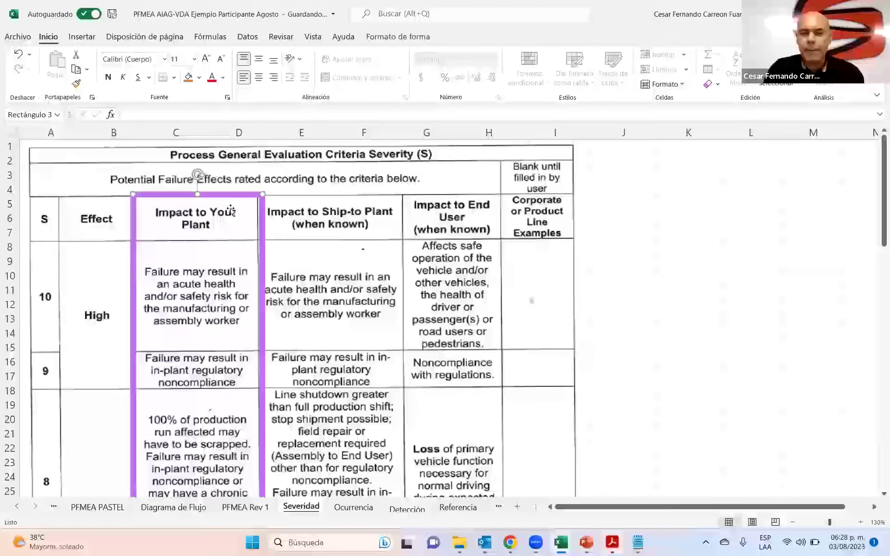
scroll(168, 338, down, 4)
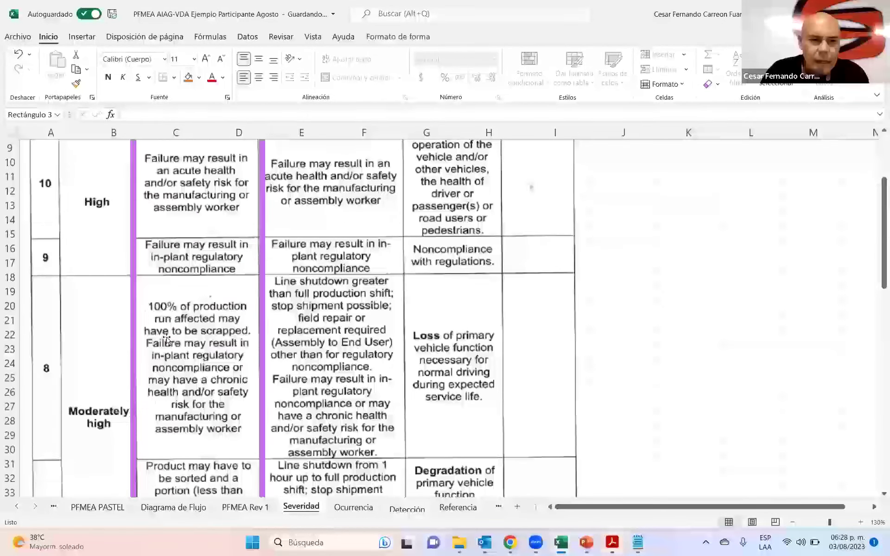